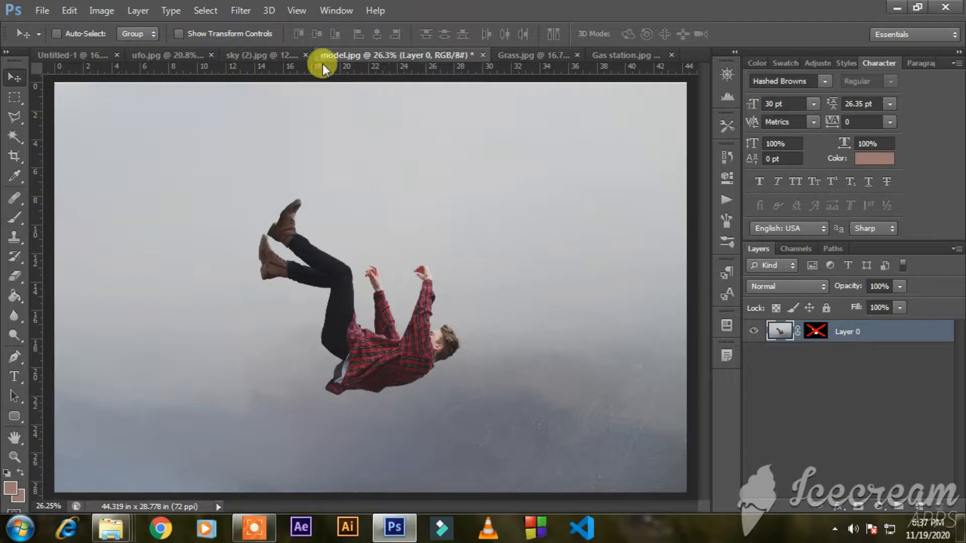
# Step: Look through the open source images: the sky, UFO, falling man, grass and gas station documents
pyautogui.click(297, 57)
pyautogui.click(165, 59)
pyautogui.keyDown('shift'); pyautogui.click(815, 331); pyautogui.keyUp('shift')
pyautogui.click(575, 59)
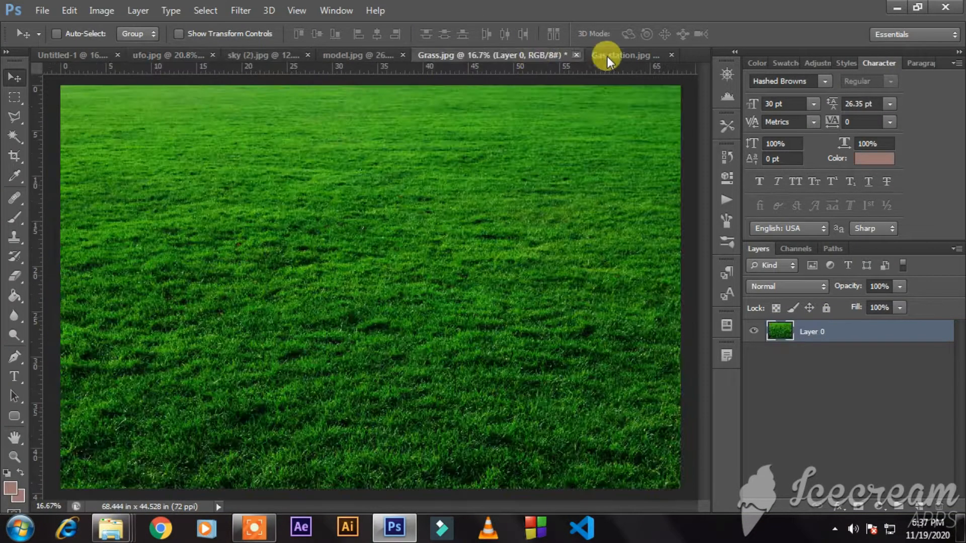
pyautogui.click(624, 55)
pyautogui.click(352, 53)
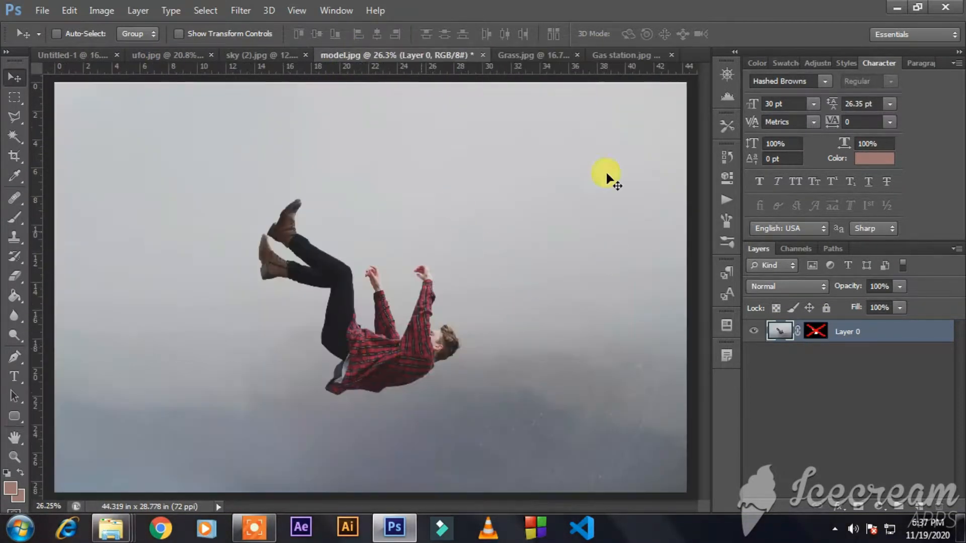
pyautogui.click(599, 55)
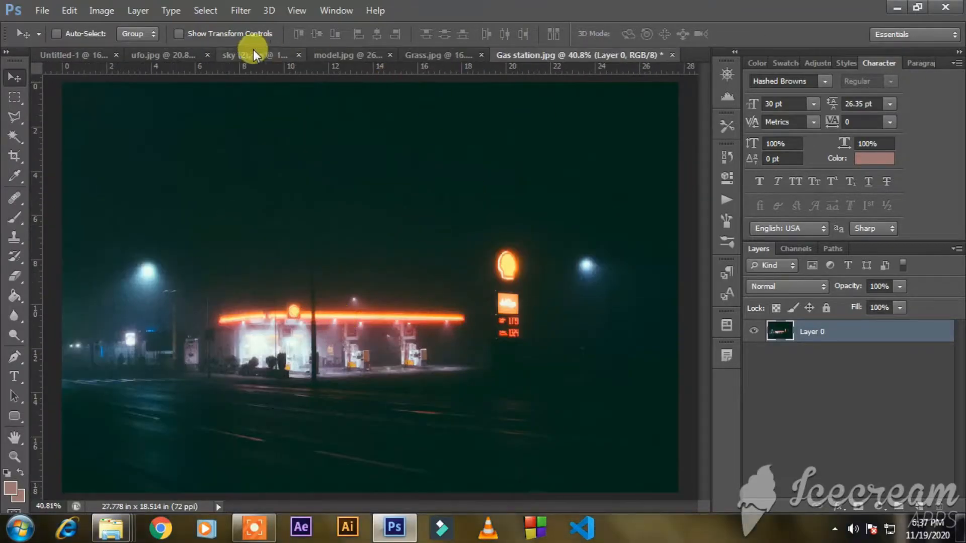
pyautogui.click(327, 56)
# Step: Crop the side of the blank Untitled-1 canvas so that it is 7.693 in wide
pyautogui.click(42, 53)
pyautogui.press('c')
pyautogui.moveTo(211, 281); pyautogui.dragTo(242, 282)
pyautogui.press('Return')
# Step: Copy the falling man layer with its mask from model.jpg into the Untitled-1 document
pyautogui.click(461, 54)
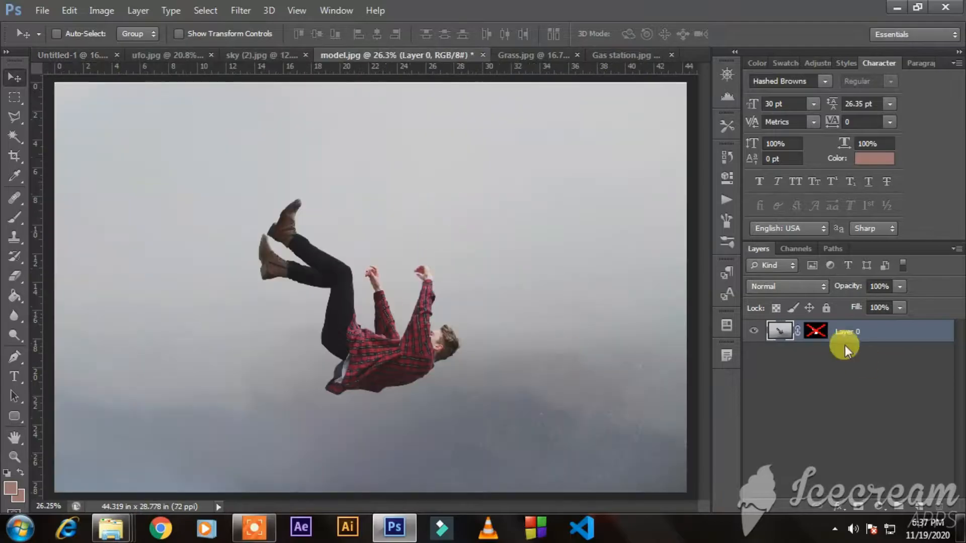
pyautogui.keyDown('shift'); pyautogui.click(815, 331); pyautogui.keyUp('shift')
pyautogui.moveTo(369, 350)
pyautogui.mouseDown()
pyautogui.moveTo(232, 250)
pyautogui.moveTo(267, 212)
pyautogui.moveTo(324, 283)
pyautogui.moveTo(296, 260)
pyautogui.mouseUp()
# Step: Enable the man's layer mask and paint black with a soft 600 px brush over the stray residue on it
pyautogui.click(14, 217)
pyautogui.keyDown('shift'); pyautogui.click(804, 334); pyautogui.keyUp('shift')
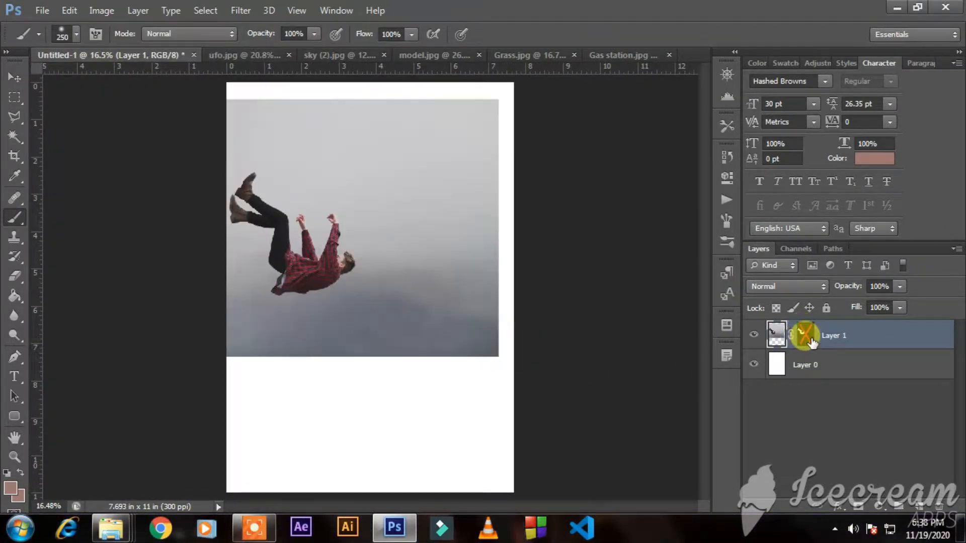
pyautogui.keyDown('shift'); pyautogui.click(803, 333); pyautogui.keyUp('shift')
pyautogui.keyDown('alt'); pyautogui.click(803, 334); pyautogui.keyUp('alt')
pyautogui.moveTo(477, 285); pyautogui.dragTo(456, 290)
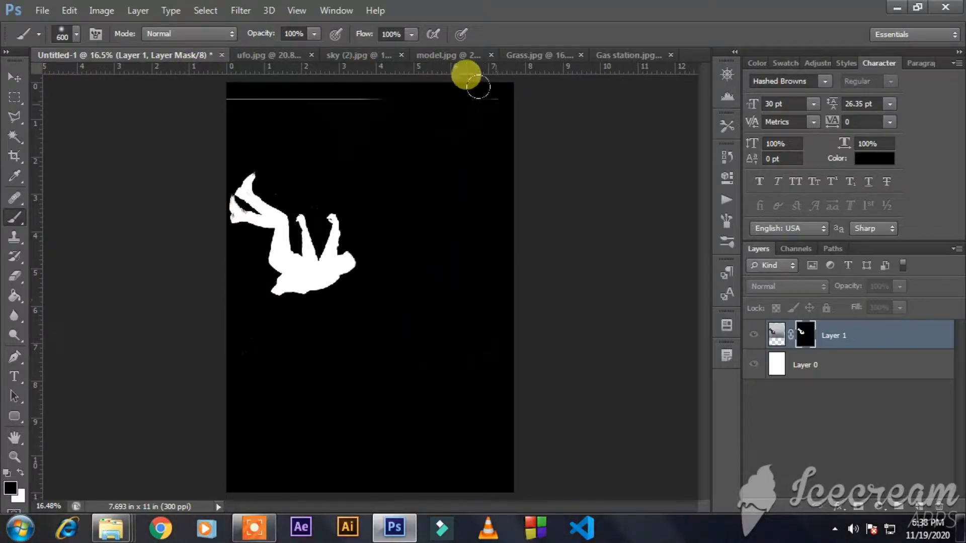
pyautogui.press('v')
pyautogui.keyDown('alt'); pyautogui.click(804, 334); pyautogui.keyUp('alt')
# Step: Move the man to the lower right of the canvas and fill Layer 0 with black
pyautogui.moveTo(333, 267)
pyautogui.mouseDown()
pyautogui.moveTo(399, 356)
pyautogui.moveTo(524, 391)
pyautogui.mouseUp()
pyautogui.click(800, 368)
pyautogui.hotkey('alt', 'BackSpace')
pyautogui.press('x')
# Step: Paint black on the man's layer mask to hide the leftover thin horizontal line above him
pyautogui.keyDown('ctrl'); pyautogui.click(411, 355); pyautogui.keyUp('ctrl')
pyautogui.click(14, 217)
pyautogui.click(804, 336)
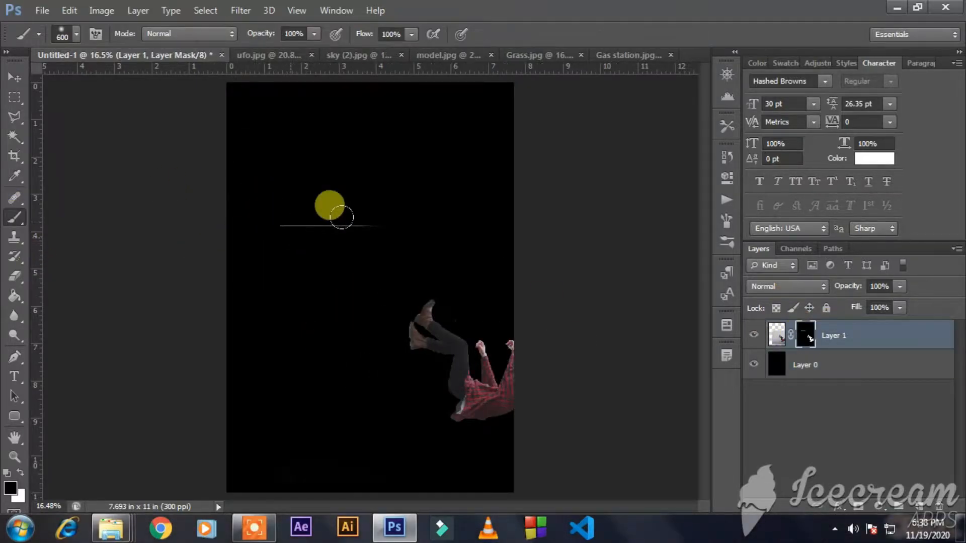
pyautogui.moveTo(276, 222); pyautogui.dragTo(370, 224)
pyautogui.press('v')
pyautogui.moveTo(491, 403); pyautogui.dragTo(410, 390)
pyautogui.hotkey('ctrl', 't')
pyautogui.moveTo(589, 210); pyautogui.dragTo(458, 308)
pyautogui.moveTo(456, 343); pyautogui.dragTo(447, 343)
pyautogui.hotkey('ctrl', 'z')
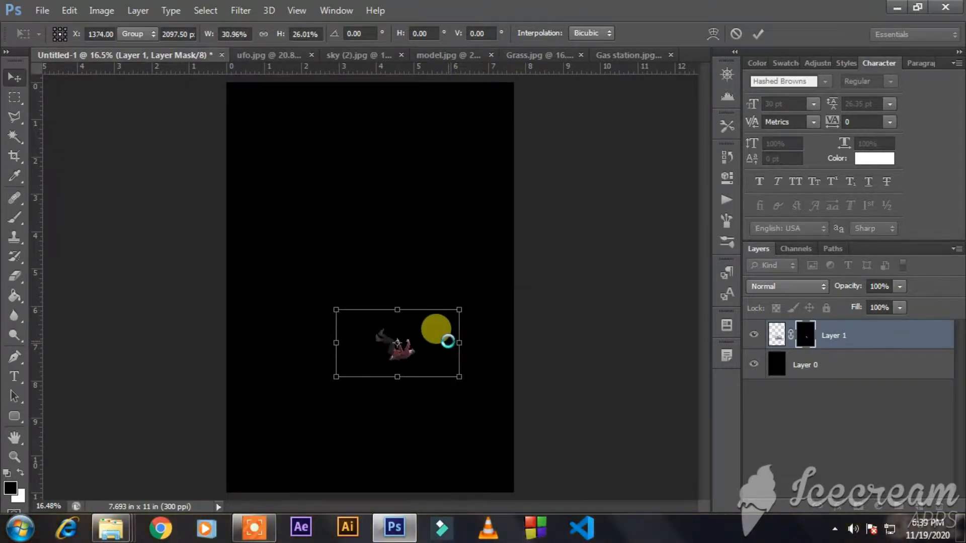
pyautogui.press('Escape')
pyautogui.hotkey('ctrl', 'alt', 'z')
# Step: Convert the man's layer to a smart object and scale it down below the centre of the canvas
pyautogui.rightClick(841, 339)
pyautogui.click(579, 146)
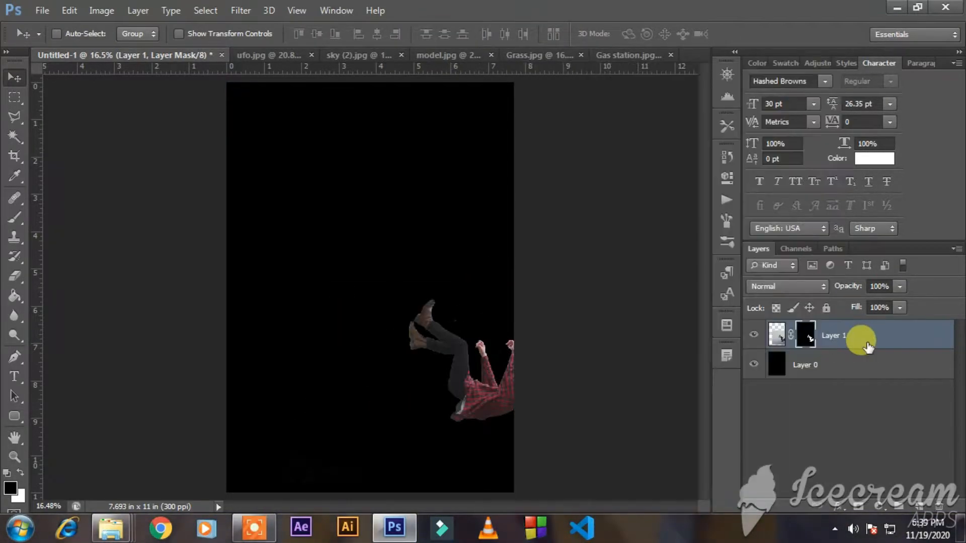
pyautogui.moveTo(529, 392); pyautogui.dragTo(432, 367)
pyautogui.hotkey('ctrl', 't')
pyautogui.moveTo(572, 217); pyautogui.dragTo(455, 297)
pyautogui.doubleClick(409, 352)
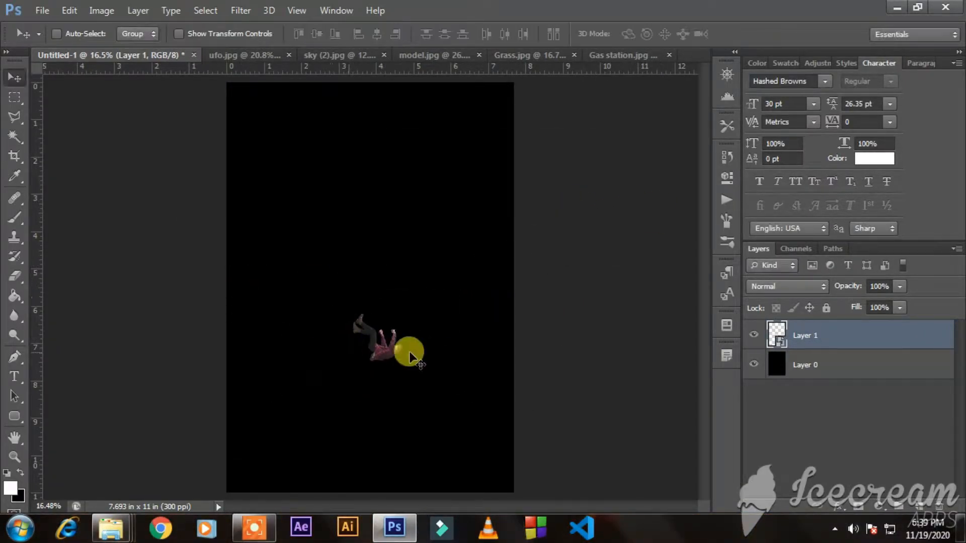
# Step: Copy the UFO layer with its mask from ufo.jpg into the upper part of the Untitled-1 canvas
pyautogui.click(251, 55)
pyautogui.click(811, 327)
pyautogui.moveTo(552, 263); pyautogui.dragTo(524, 231)
# Step: Scale the UFO to about 124% width and 117% height, rotate it about -15° and centre it above the man
pyautogui.hotkey('ctrl', 't')
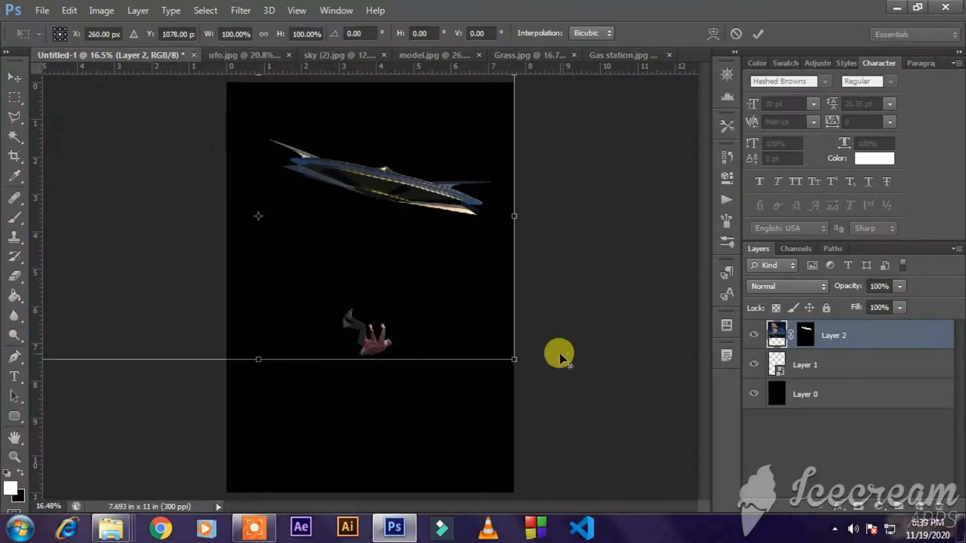
pyautogui.moveTo(489, 347); pyautogui.dragTo(556, 295)
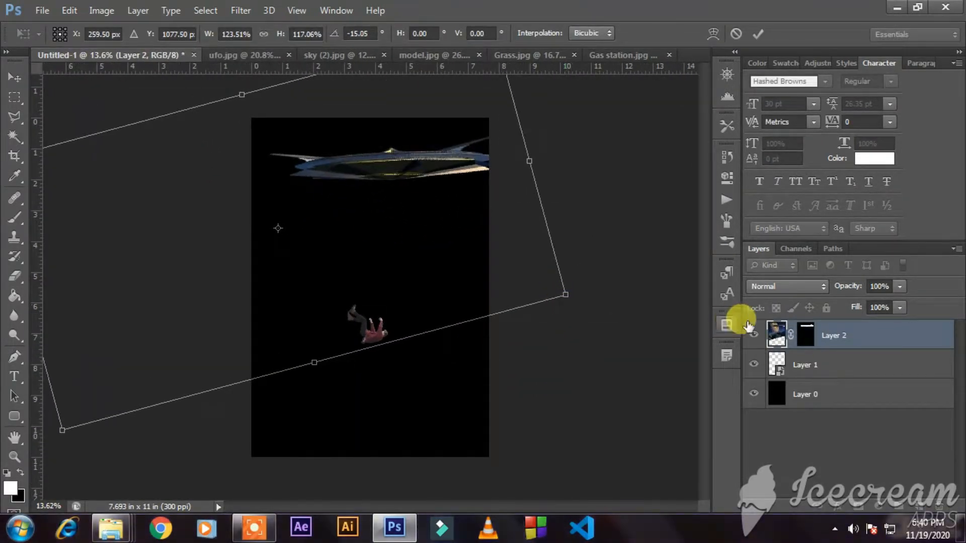
pyautogui.press('Return')
pyautogui.moveTo(442, 229); pyautogui.dragTo(426, 255)
# Step: Convert the UFO layer to a smart object and enlarge it until it spans the full width of the canvas
pyautogui.rightClick(880, 333)
pyautogui.click(720, 123)
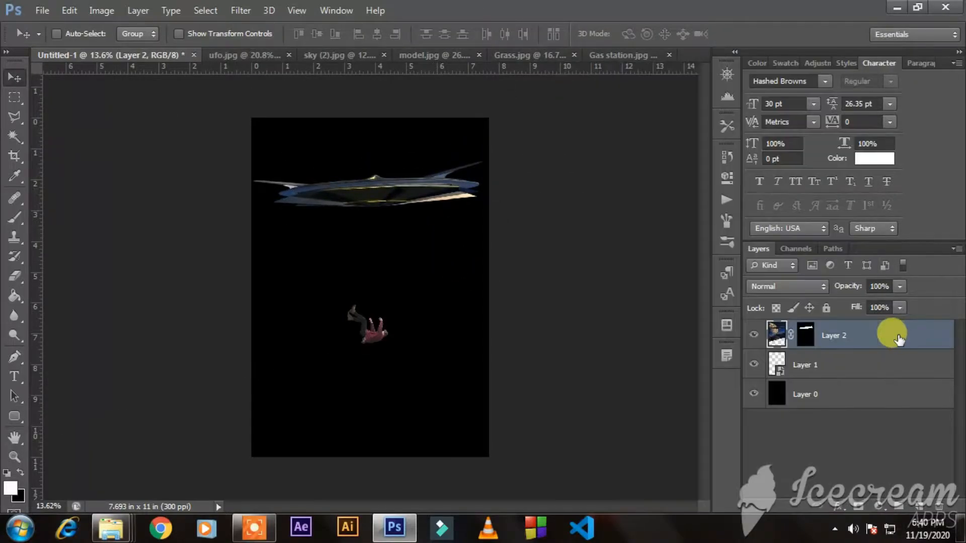
pyautogui.hotkey('ctrl', 't')
pyautogui.moveTo(459, 223); pyautogui.dragTo(454, 224)
pyautogui.scroll(1, 451, 224)
pyautogui.moveTo(434, 192); pyautogui.dragTo(399, 177)
pyautogui.moveTo(468, 180); pyautogui.dragTo(564, 250)
pyautogui.press('Return')
pyautogui.moveTo(473, 190); pyautogui.dragTo(443, 178)
# Step: Nudge the man slightly into place under the UFO and rename his layer as model
pyautogui.keyDown('ctrl'); pyautogui.click(382, 346); pyautogui.keyUp('ctrl')
pyautogui.moveTo(382, 346); pyautogui.dragTo(390, 349)
pyautogui.click(804, 364)
pyautogui.write('model')
pyautogui.press('Return')
# Step: Rename the UFO layer as spaceship
pyautogui.doubleClick(804, 332)
pyautogui.click(924, 155)
pyautogui.doubleClick(805, 341)
pyautogui.press('Escape')
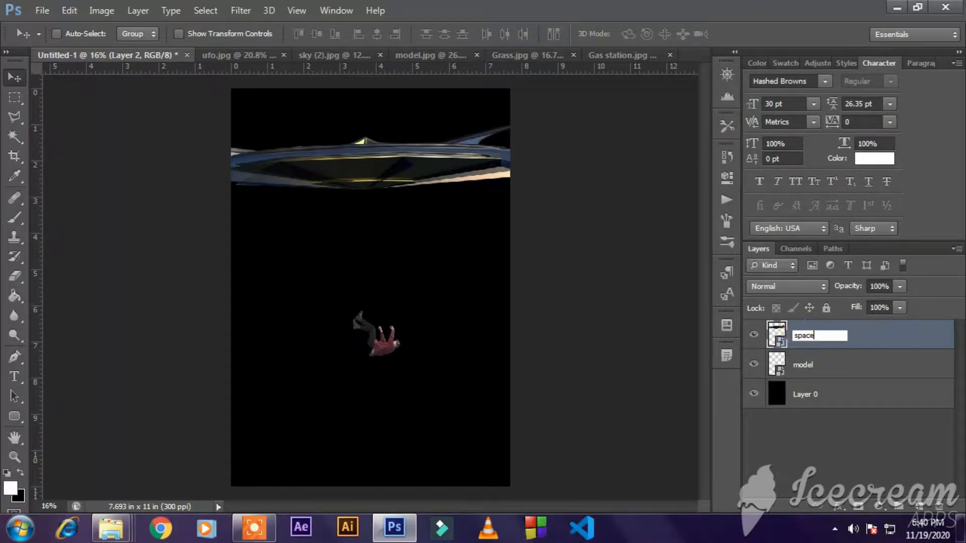
pyautogui.press('Return')
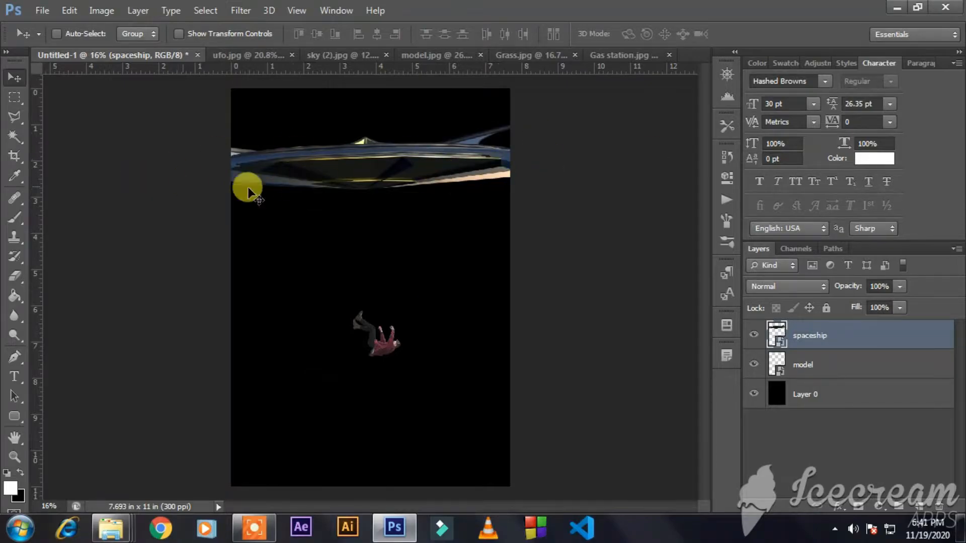
pyautogui.hotkey('ctrl', 'shift', 'alt', 'n')
pyautogui.press('b')
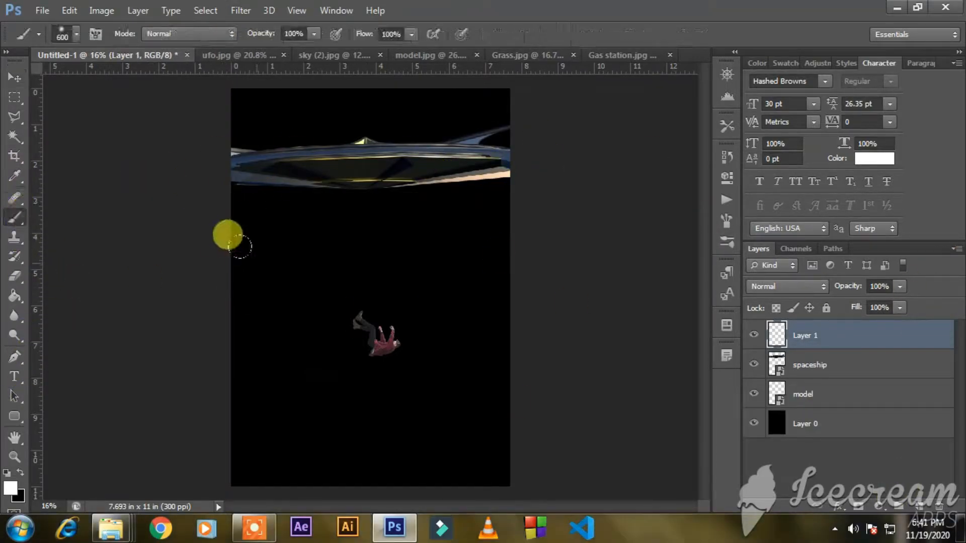
pyautogui.hotkey('ctrl', 'z')
pyautogui.moveTo(296, 264); pyautogui.dragTo(427, 265)
pyautogui.hotkey('ctrl', 'alt', 'z')
pyautogui.hotkey('ctrl', 'alt', 'z')
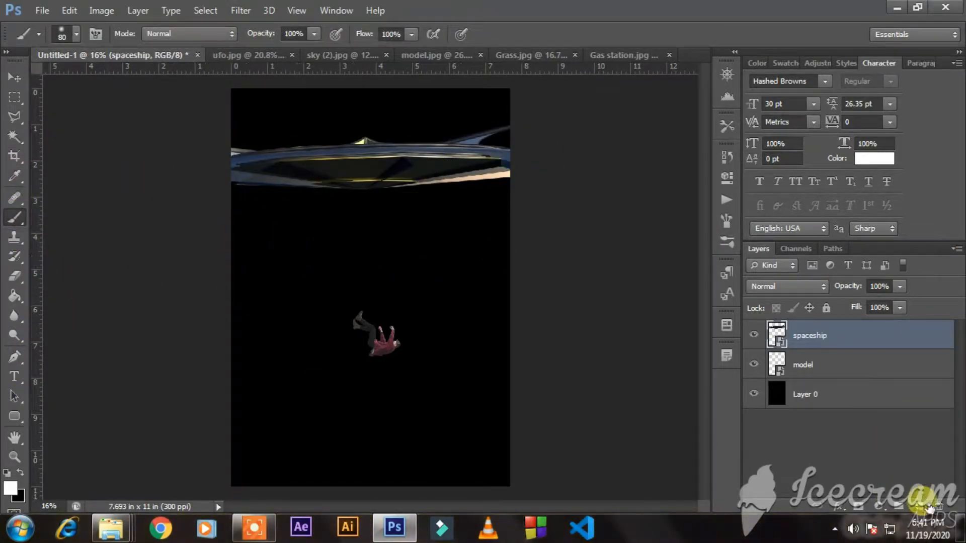
# Step: Add a new layer, trace the opening on the spaceship's underside with the Pen tool and save the outline as Path 1
pyautogui.click(921, 505)
pyautogui.press('[')
pyautogui.click(14, 356)
pyautogui.scroll(5, 388, 190)
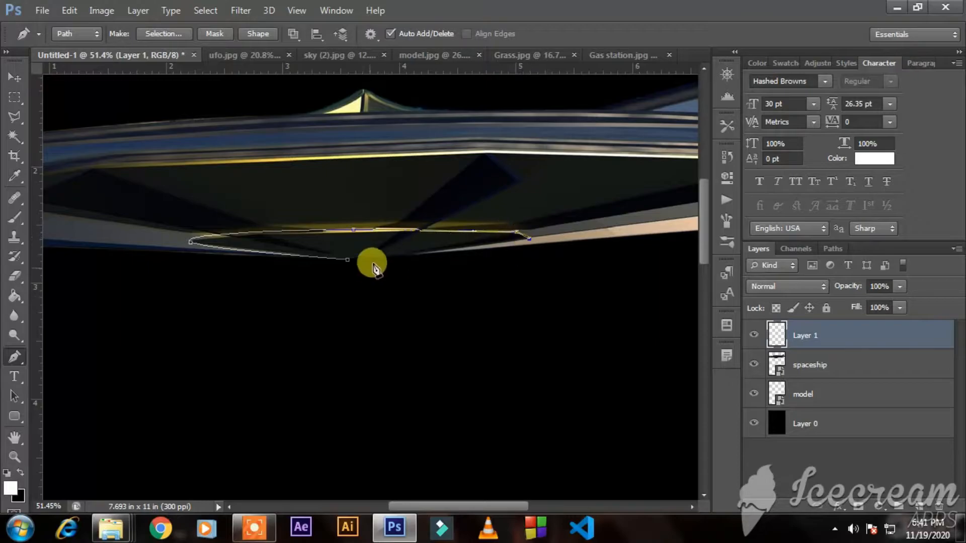
pyautogui.click(833, 249)
pyautogui.doubleClick(862, 265)
pyautogui.click(557, 181)
# Step: Try stroking the saved path with the white brush, and undo the stroke
pyautogui.rightClick(853, 270)
pyautogui.click(804, 356)
pyautogui.press('Return')
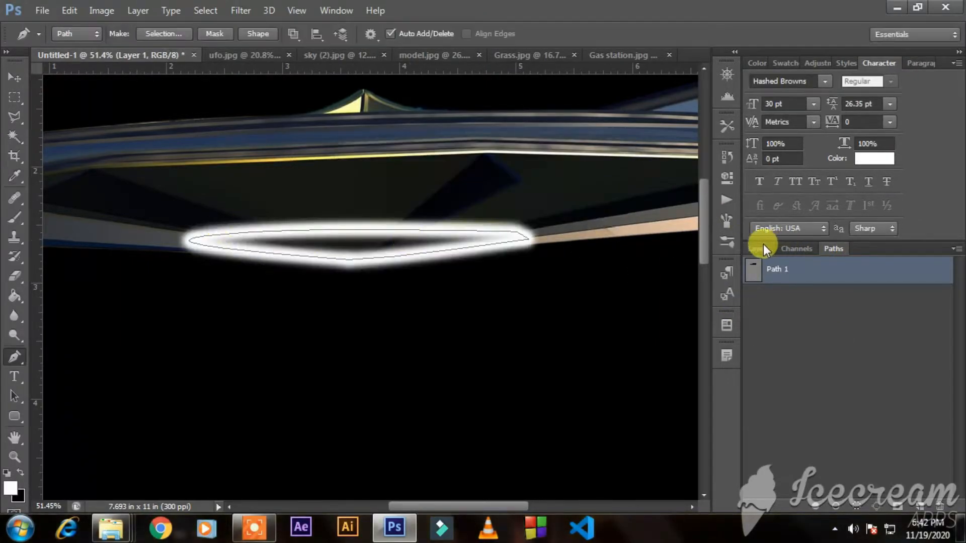
pyautogui.click(757, 248)
pyautogui.press('v')
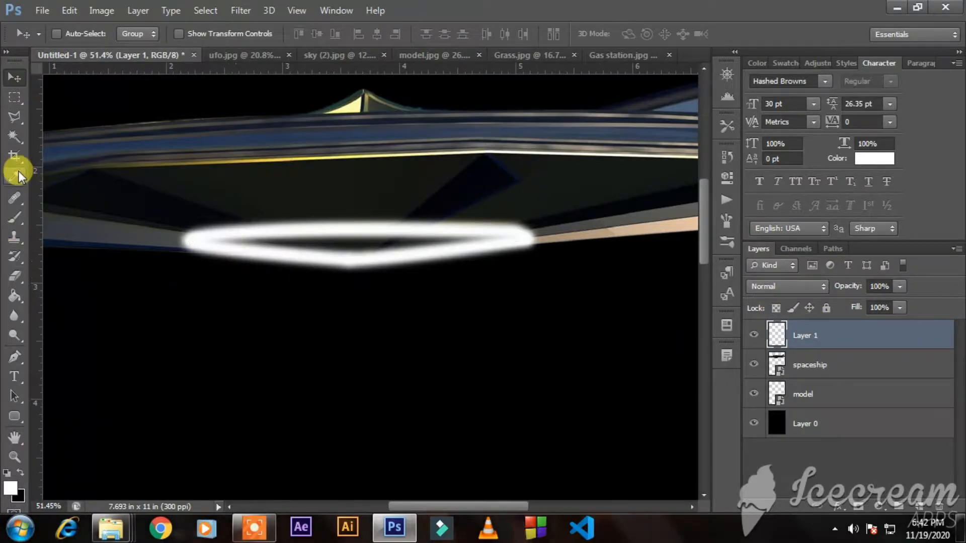
pyautogui.hotkey('ctrl', 'alt', 'z')
pyautogui.hotkey('ctrl', 'alt', 'z')
pyautogui.hotkey('ctrl', 'shift', 'z')
# Step: Clip Layer 1 to the spaceship layer and reduce the brush size to 35 px
pyautogui.click(14, 217)
pyautogui.scroll(2, 354, 214)
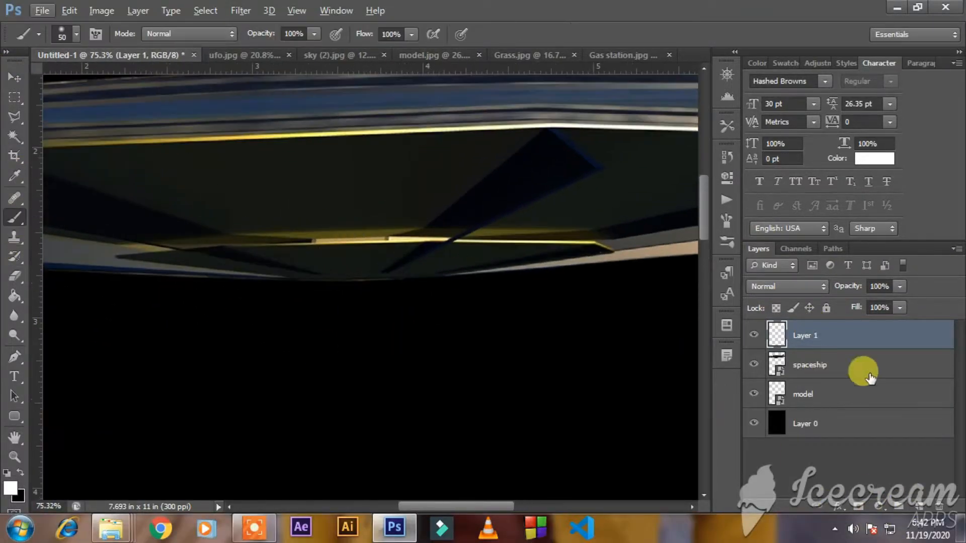
pyautogui.press('[')
pyautogui.press('[')
pyautogui.press('[')
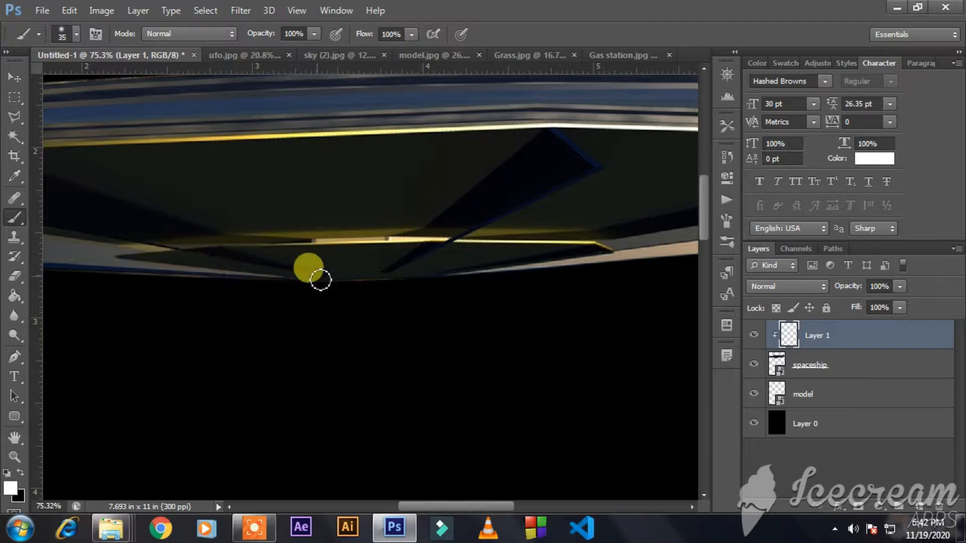
# Step: Trace the opening on the spaceship's underside with the Pen tool and turn the path into a selection
pyautogui.click(12, 358)
pyautogui.click(289, 281)
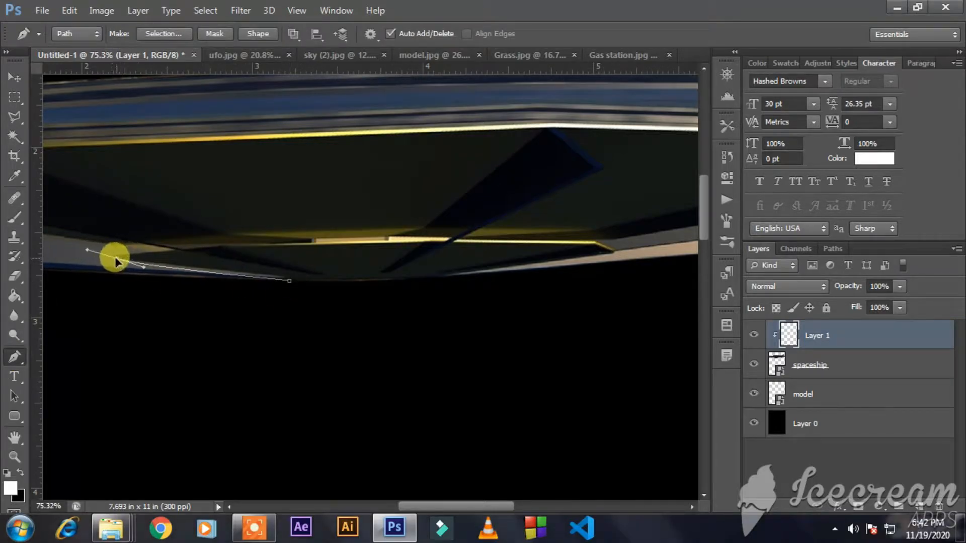
pyautogui.click(347, 282)
pyautogui.moveTo(399, 233); pyautogui.dragTo(592, 246)
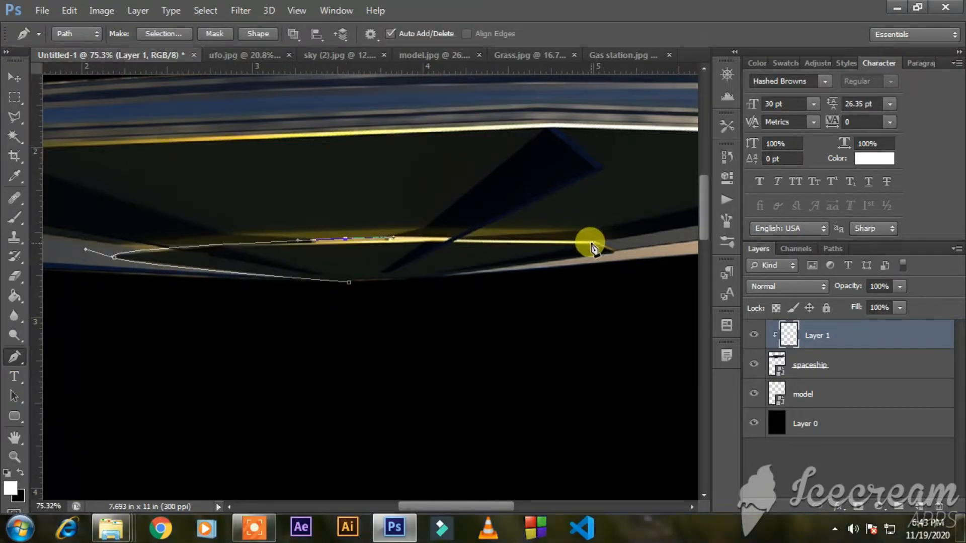
pyautogui.click(163, 34)
pyautogui.press('Return')
# Step: Feather the selection of the opening by 2 pixels
pyautogui.press('b')
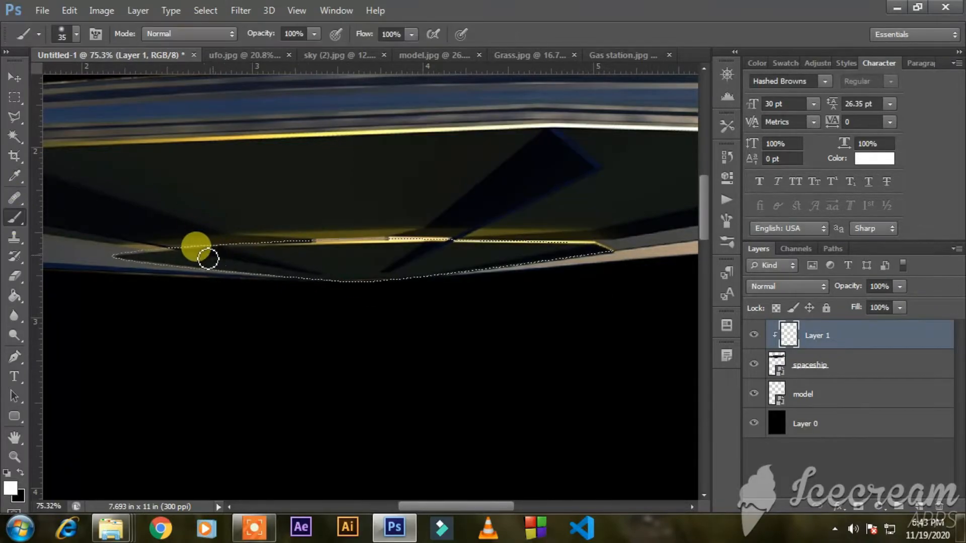
pyautogui.click(206, 10)
pyautogui.moveTo(242, 178)
pyautogui.click(423, 236)
pyautogui.write('2')
pyautogui.press('Return')
# Step: Paint the selected opening light cyan with a 90 px brush
pyautogui.moveTo(121, 255)
pyautogui.mouseDown()
pyautogui.moveTo(282, 259)
pyautogui.moveTo(354, 244)
pyautogui.moveTo(66, 257)
pyautogui.mouseUp()
pyautogui.click(11, 489)
pyautogui.press('Return')
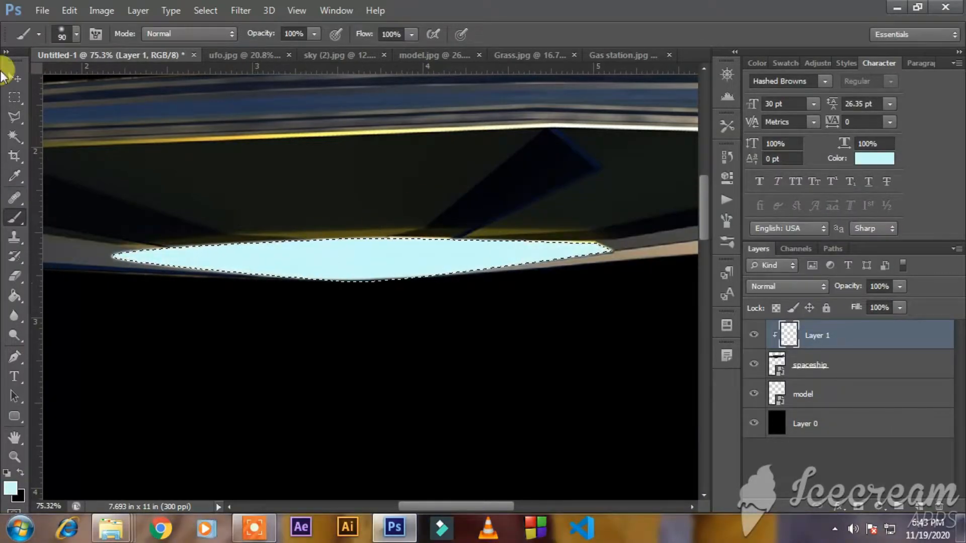
# Step: Feather the opening's selection by 4 pixels and deselect it
pyautogui.click(205, 10)
pyautogui.click(448, 241)
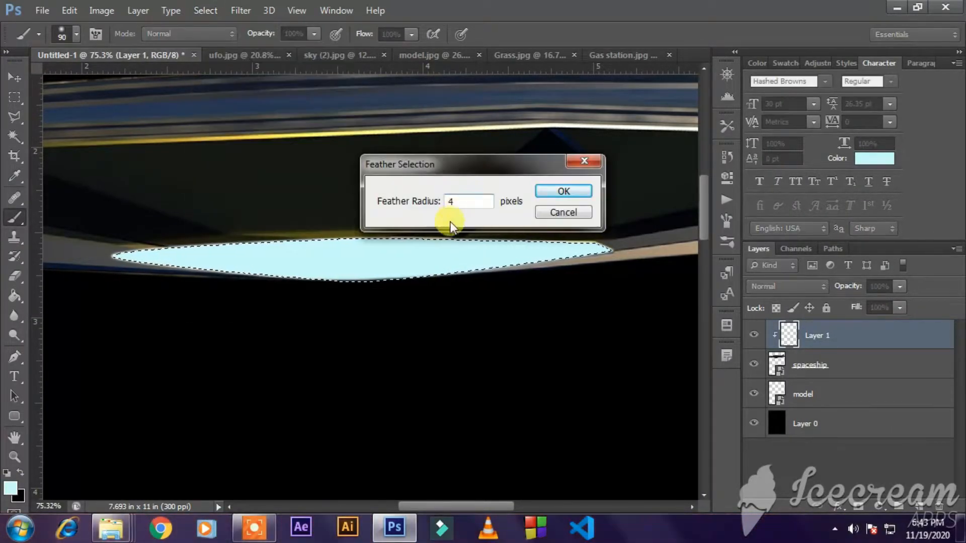
pyautogui.press('Return')
pyautogui.press('v')
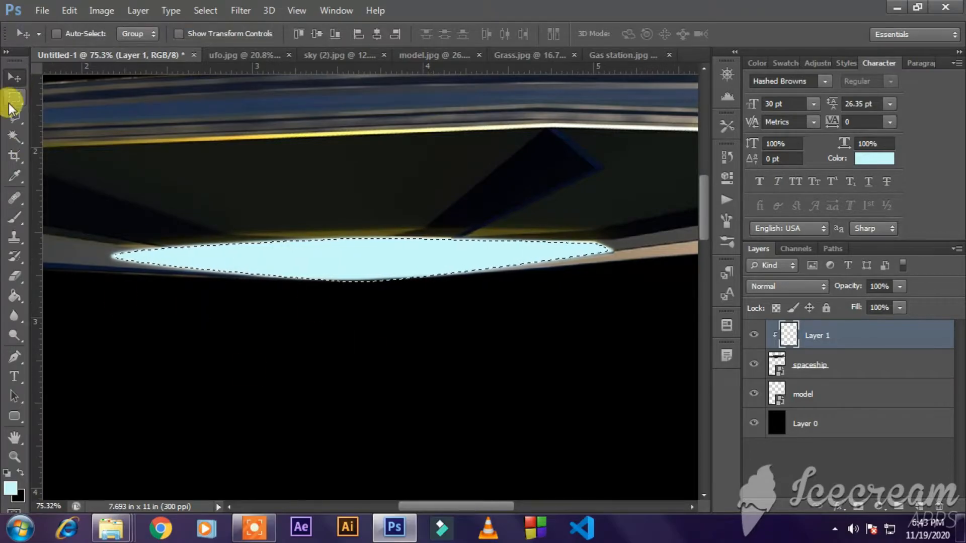
pyautogui.hotkey('ctrl', 'd')
pyautogui.scroll(-2, 332, 310)
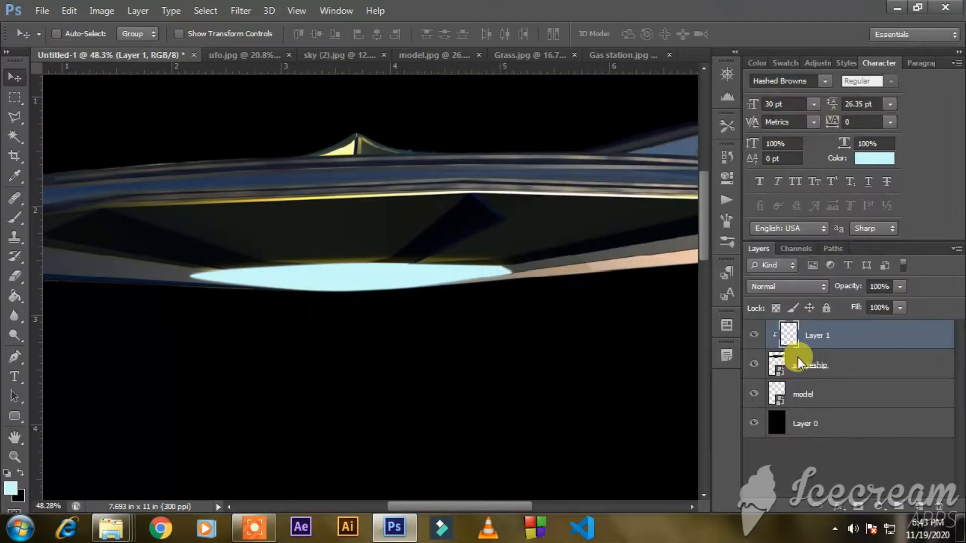
# Step: Release Layer 1 from its clipping and give it a blue Outer Glow with 5% spread and 54 px size
pyautogui.doubleClick(923, 334)
pyautogui.click(576, 339)
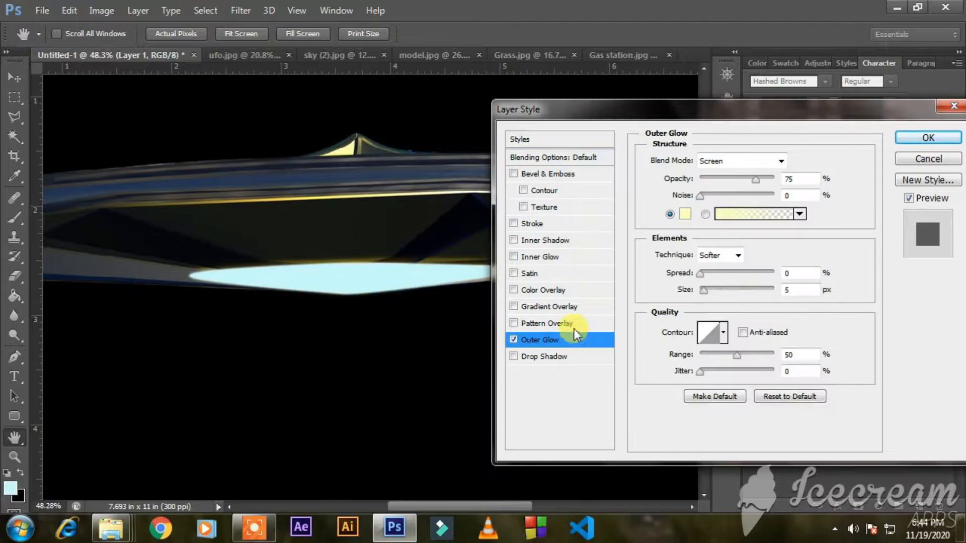
pyautogui.click(695, 214)
pyautogui.click(603, 257)
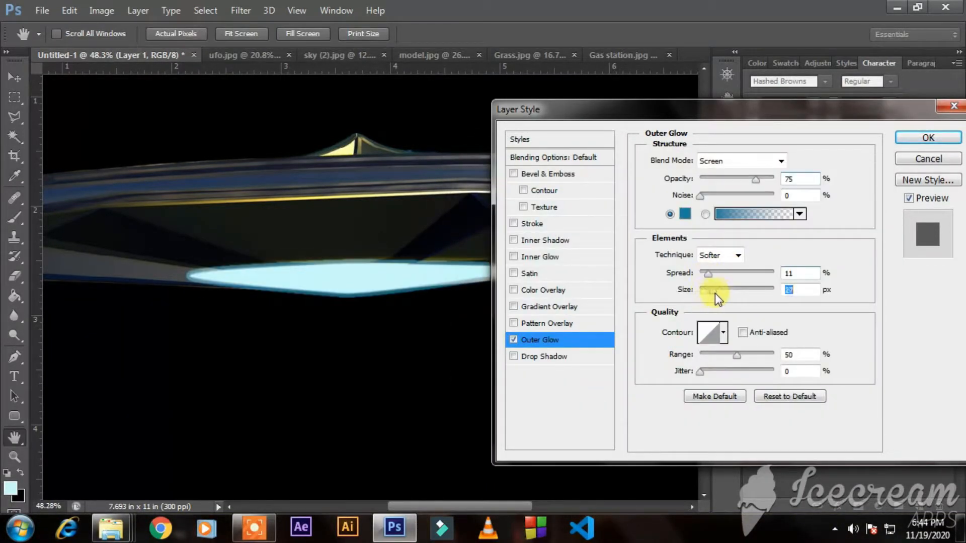
pyautogui.moveTo(714, 294); pyautogui.dragTo(722, 294)
pyautogui.moveTo(709, 274); pyautogui.dragTo(704, 275)
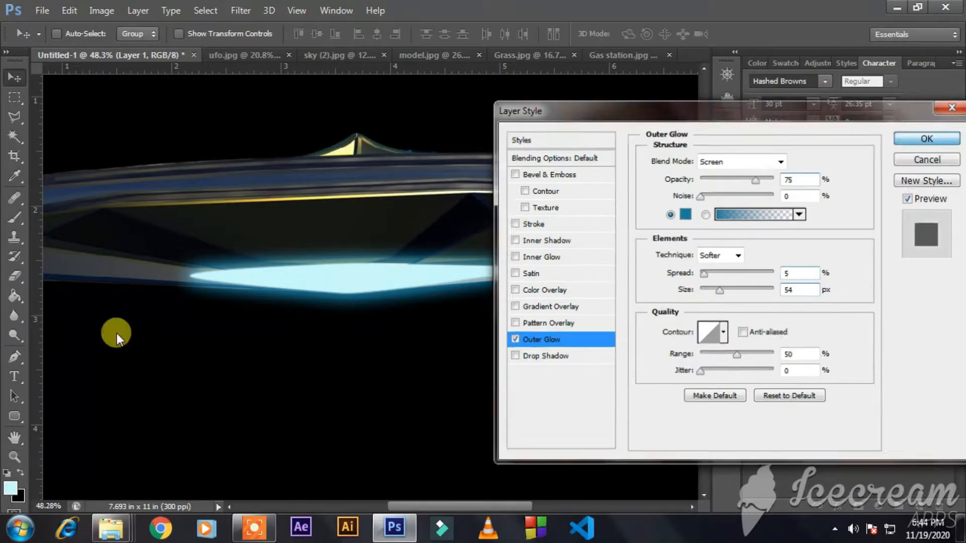
pyautogui.press('Return')
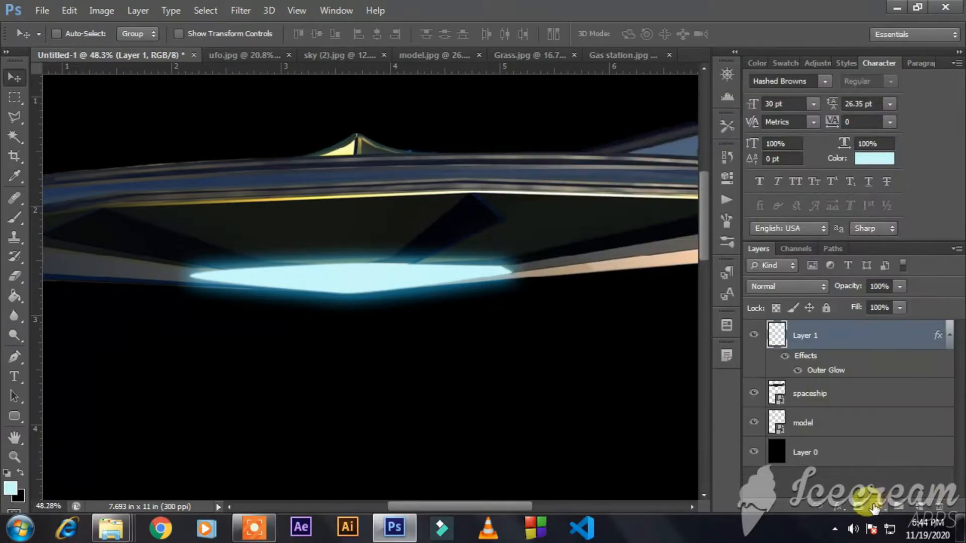
# Step: Add an unclipped Curves adjustment layer on top with raised highlights and lowered shadows, and compare the image with and without it
pyautogui.click(879, 505)
pyautogui.click(835, 253)
pyautogui.moveTo(646, 269); pyautogui.dragTo(646, 253)
pyautogui.moveTo(575, 328); pyautogui.dragTo(584, 343)
pyautogui.click(683, 147)
pyautogui.hotkey('ctrl', '0')
pyautogui.click(754, 335)
pyautogui.click(753, 335)
pyautogui.hotkey('ctrl', 'alt', 'g')
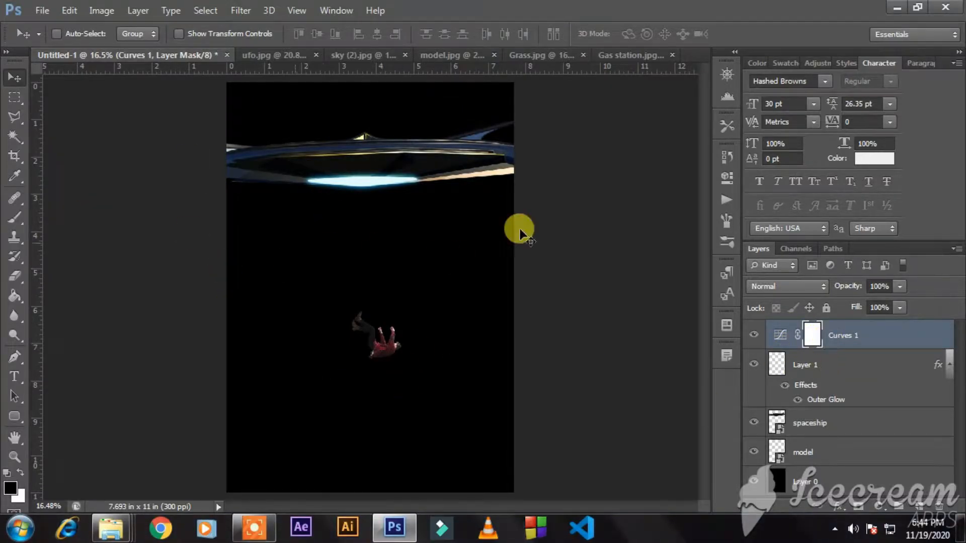
# Step: Paint a thin glowing light cyan line on Layer 1 with a 20 px brush along the upper edge of the spaceship's dark underside
pyautogui.hotkey('alt', '[')
pyautogui.click(14, 217)
pyautogui.moveTo(276, 246); pyautogui.dragTo(475, 240)
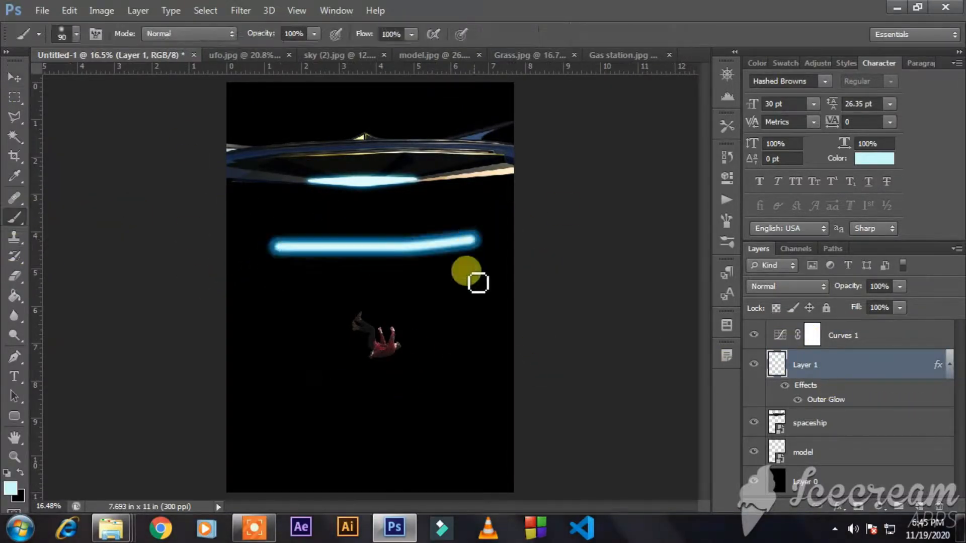
pyautogui.hotkey('ctrl', 'z')
pyautogui.scroll(12, 290, 157)
pyautogui.moveTo(427, 154); pyautogui.dragTo(350, 218)
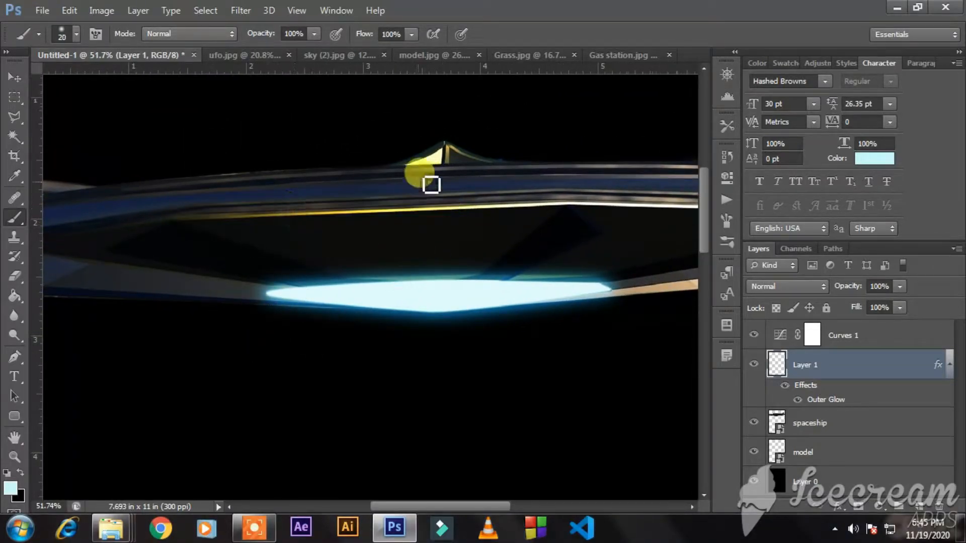
pyautogui.moveTo(374, 241); pyautogui.dragTo(119, 238)
pyautogui.moveTo(246, 251)
pyautogui.mouseDown()
pyautogui.moveTo(494, 264)
pyautogui.moveTo(406, 260)
pyautogui.mouseUp()
pyautogui.moveTo(493, 259)
pyautogui.mouseDown()
pyautogui.moveTo(365, 273)
pyautogui.moveTo(344, 263)
pyautogui.moveTo(587, 252)
pyautogui.mouseUp()
pyautogui.keyDown('shift'); pyautogui.click(287, 227); pyautogui.keyUp('shift')
pyautogui.moveTo(205, 253); pyautogui.dragTo(426, 288)
pyautogui.keyDown('shift'); pyautogui.click(258, 266); pyautogui.keyUp('shift')
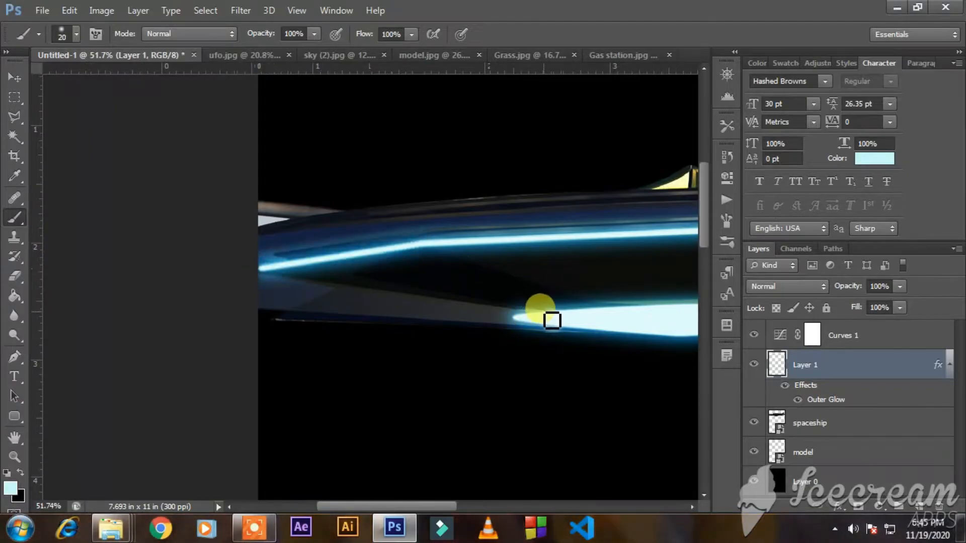
# Step: Extend the glowing line from both ends along the underside's lower edges to the bright opening, closing the outline
pyautogui.keyDown('shift'); pyautogui.click(551, 310); pyautogui.keyUp('shift')
pyautogui.moveTo(559, 304); pyautogui.dragTo(89, 304)
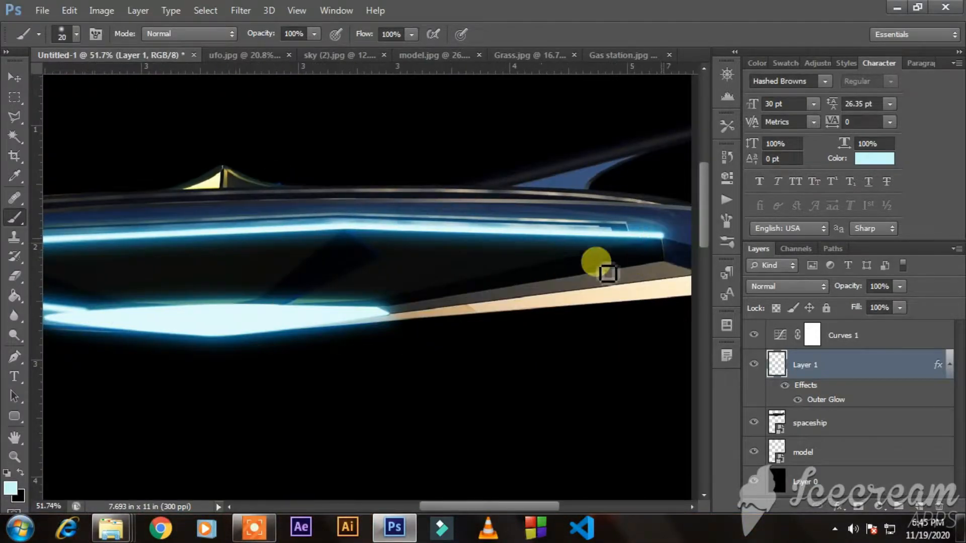
pyautogui.keyDown('shift'); pyautogui.click(365, 316); pyautogui.keyUp('shift')
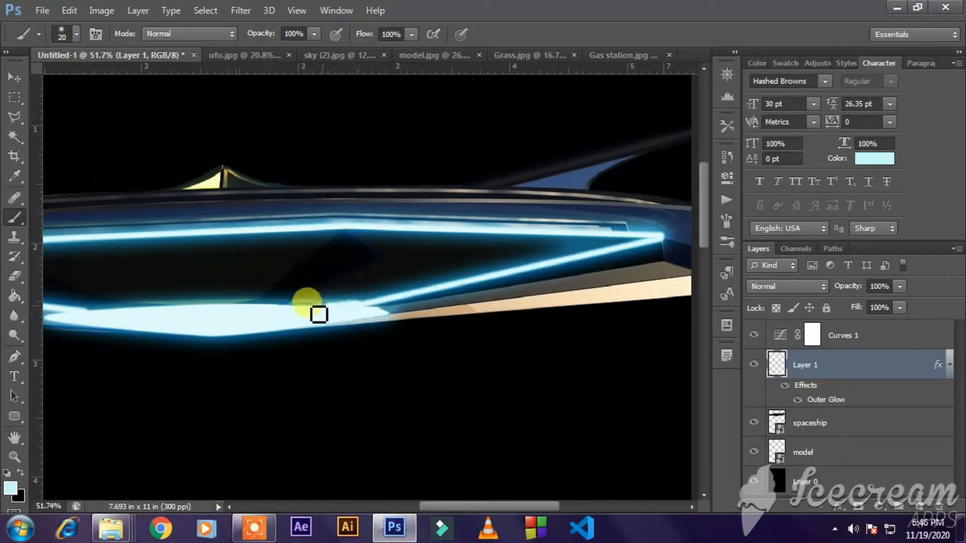
pyautogui.hotkey('ctrl', '0')
# Step: Release the Curves 1 adjustment from its clipping and move the model layer above Layer 1
pyautogui.press('v')
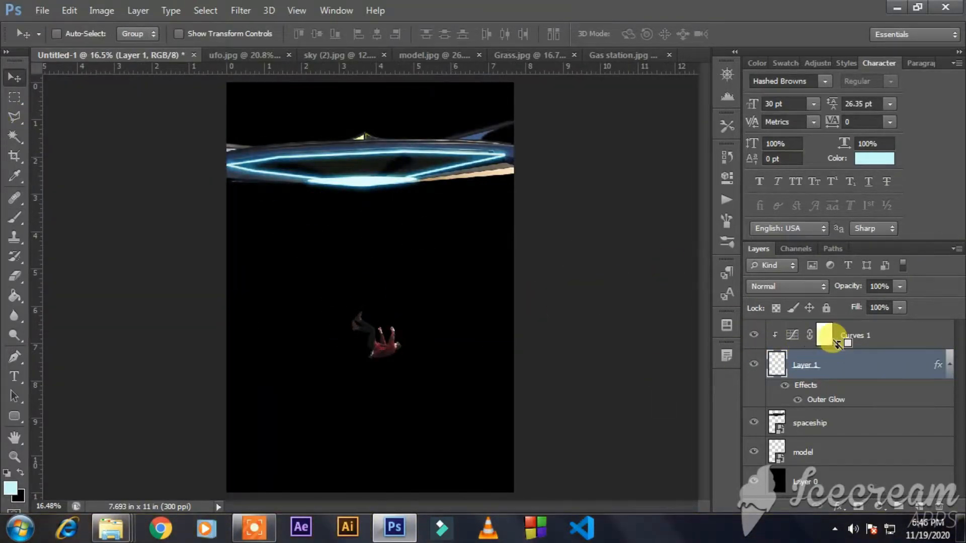
pyautogui.click(827, 335)
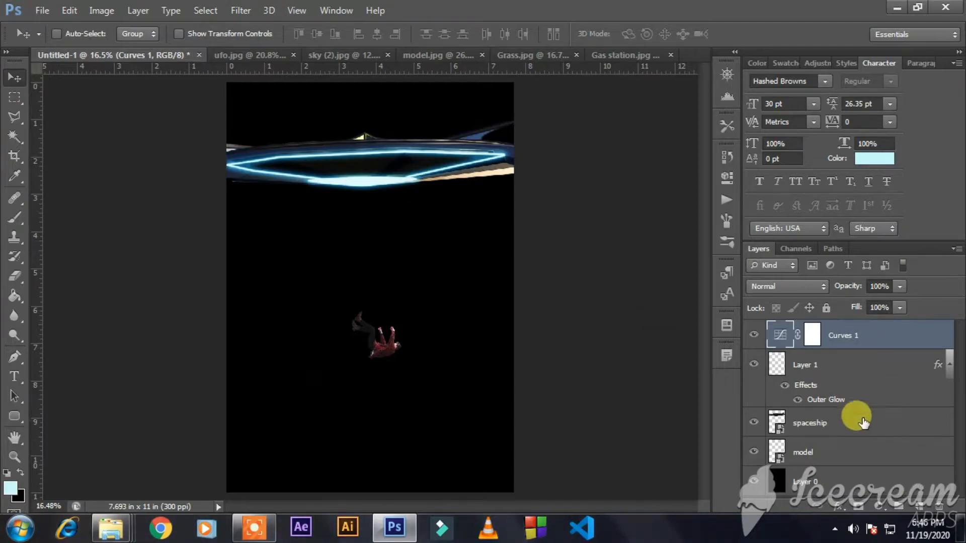
pyautogui.moveTo(861, 460); pyautogui.dragTo(845, 356)
# Step: On a new layer above the spaceship, fill a tall light cyan rectangle from the opening nearly to the canvas bottom and deselect it
pyautogui.click(918, 506)
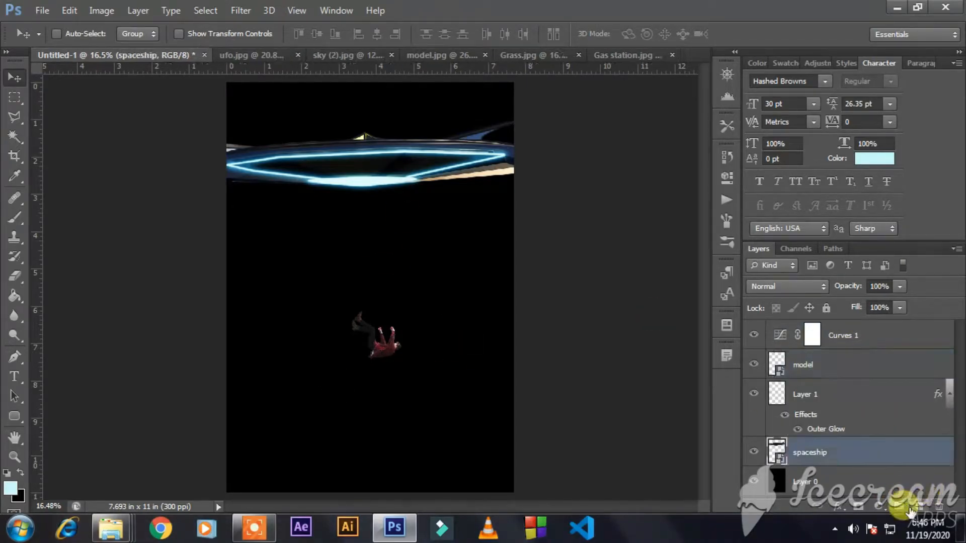
pyautogui.click(15, 416)
pyautogui.click(14, 96)
pyautogui.moveTo(311, 180); pyautogui.dragTo(413, 466)
pyautogui.hotkey('ctrl', 'BackSpace')
pyautogui.click(15, 77)
pyautogui.hotkey('ctrl', 'd')
# Step: Hide the beam on Layer 2 and align the model, Layer 1 and spaceship layers with each other
pyautogui.click(753, 451)
pyautogui.click(828, 371)
pyautogui.keyDown('ctrl'); pyautogui.click(820, 397); pyautogui.keyUp('ctrl')
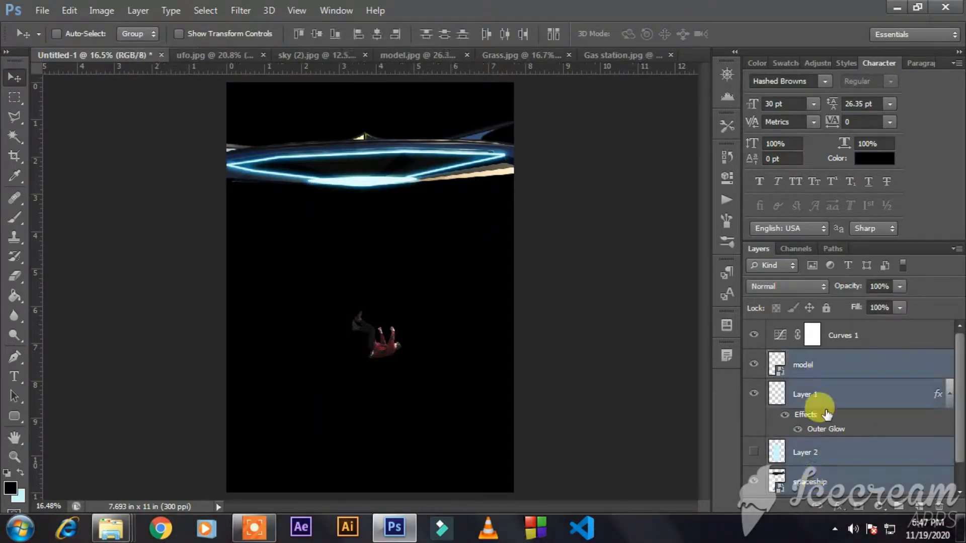
pyautogui.click(315, 33)
pyautogui.click(461, 35)
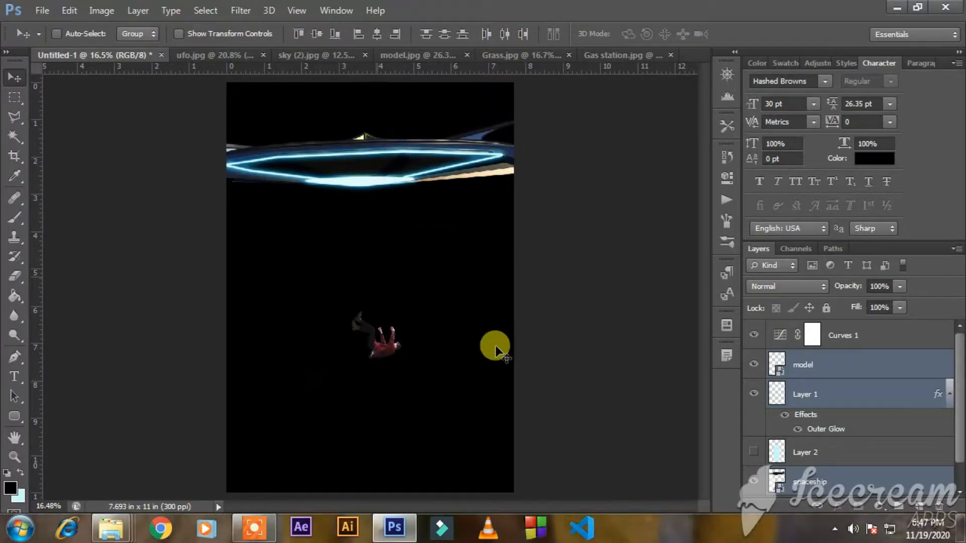
# Step: Show the Layer 2 beam again and move the falling man slightly so he sits inside it
pyautogui.click(754, 451)
pyautogui.click(825, 369)
pyautogui.moveTo(431, 367); pyautogui.dragTo(421, 377)
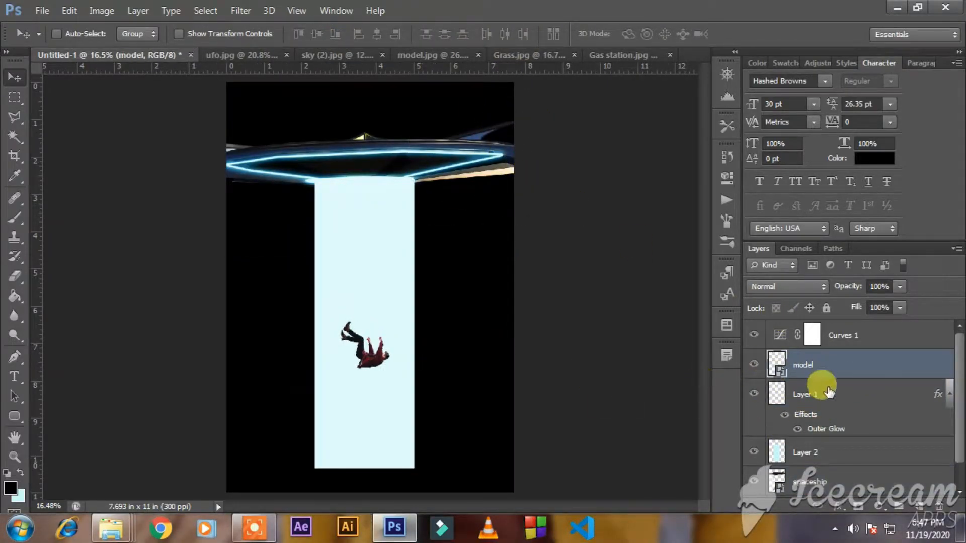
# Step: Apply a strong Gaussian Blur to the light beam on Layer 2
pyautogui.click(820, 451)
pyautogui.click(241, 10)
pyautogui.moveTo(282, 165)
pyautogui.click(458, 279)
pyautogui.moveTo(606, 332); pyautogui.dragTo(490, 333)
pyautogui.click(307, 286)
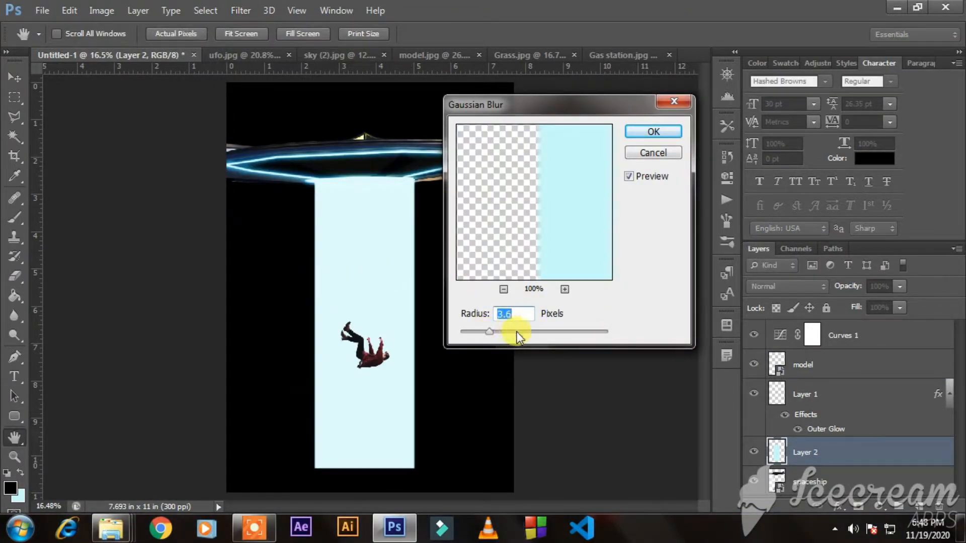
pyautogui.click(544, 333)
pyautogui.click(639, 131)
# Step: Transform the beam in perspective so it is narrower at the spaceship and wider at its base
pyautogui.hotkey('ctrl', 't')
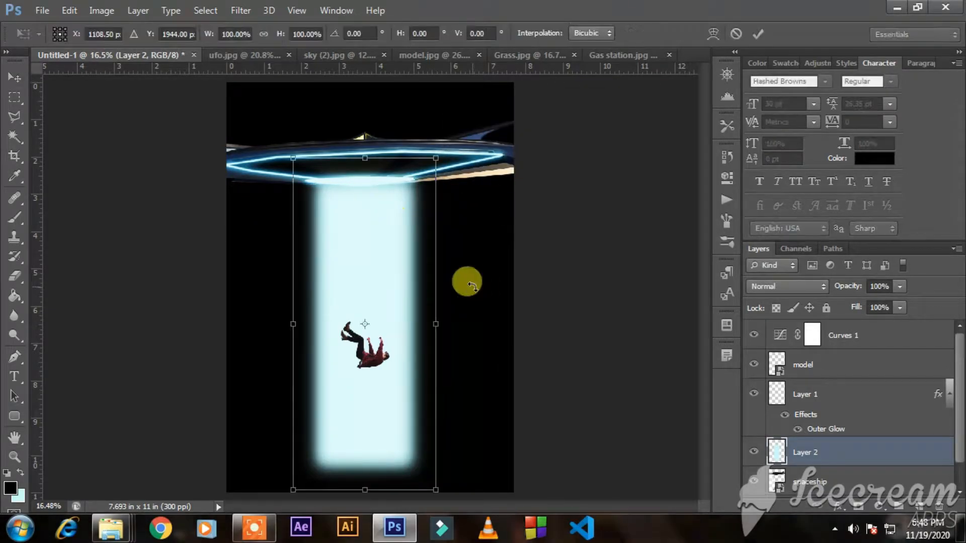
pyautogui.rightClick(409, 232)
pyautogui.click(443, 331)
pyautogui.moveTo(436, 159); pyautogui.dragTo(426, 159)
pyautogui.moveTo(436, 490); pyautogui.dragTo(443, 491)
pyautogui.moveTo(427, 159); pyautogui.dragTo(420, 158)
pyautogui.press('Return')
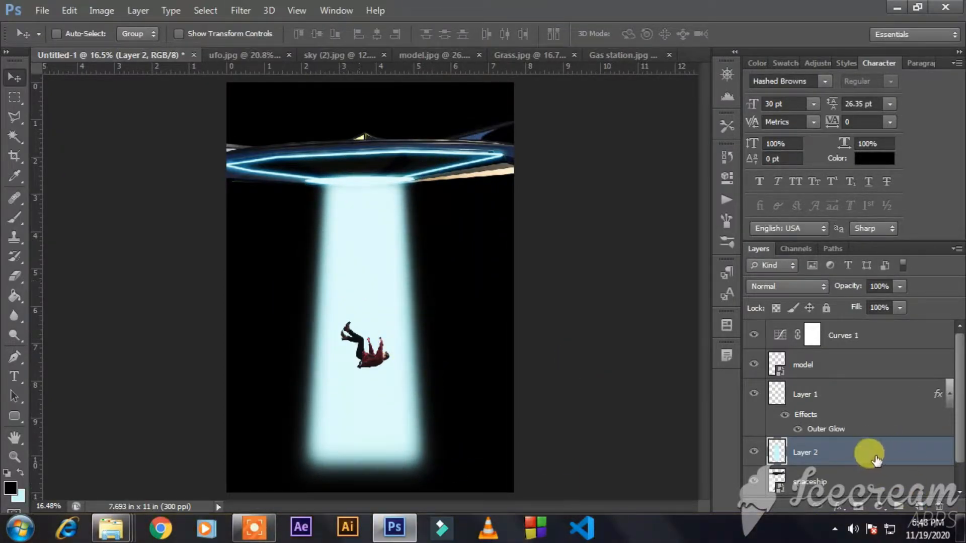
# Step: Duplicate the Layer 2 beam, narrow the copy and set its opacity to 80%
pyautogui.hotkey('ctrl', 'j')
pyautogui.hotkey('ctrl', 't')
pyautogui.moveTo(445, 164); pyautogui.dragTo(444, 167)
pyautogui.moveTo(444, 332); pyautogui.dragTo(398, 333)
pyautogui.press('Return')
pyautogui.hotkey('ctrl', 't')
pyautogui.press('Return')
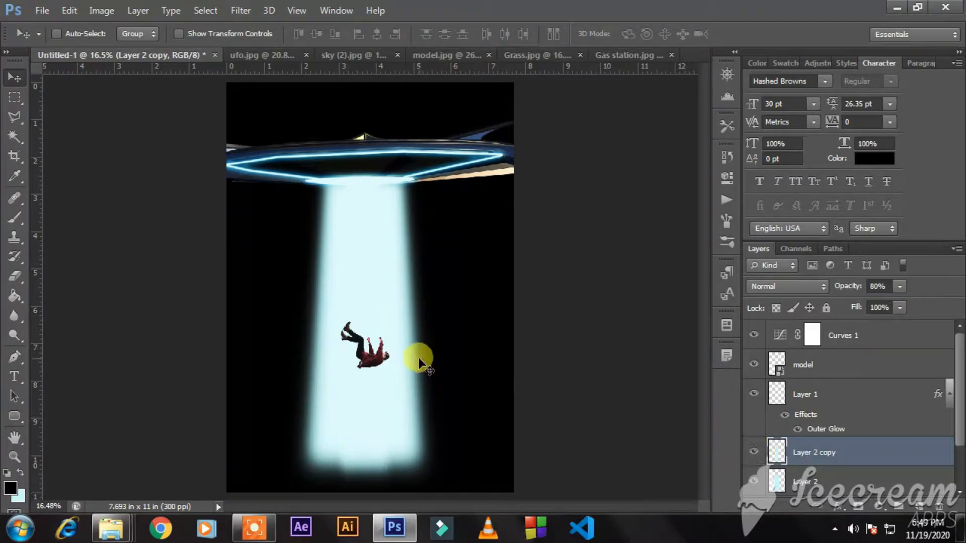
# Step: Hide the beam copy and set Layer 2's opacity to 60%
pyautogui.click(754, 452)
pyautogui.click(801, 482)
pyautogui.click(865, 288)
pyautogui.write('50')
pyautogui.press('BackSpace')
pyautogui.press('BackSpace')
pyautogui.write('8')
pyautogui.press('BackSpace')
pyautogui.write('6')
pyautogui.press('BackSpace')
pyautogui.write('6')
# Step: Move Layer 2 copy beneath Layer 2 and leave the copy hidden
pyautogui.click(753, 452)
pyautogui.scroll(-2, 805, 412)
pyautogui.moveTo(815, 394); pyautogui.dragTo(818, 438)
pyautogui.doubleClick(846, 453)
pyautogui.click(931, 137)
pyautogui.click(752, 424)
pyautogui.click(825, 428)
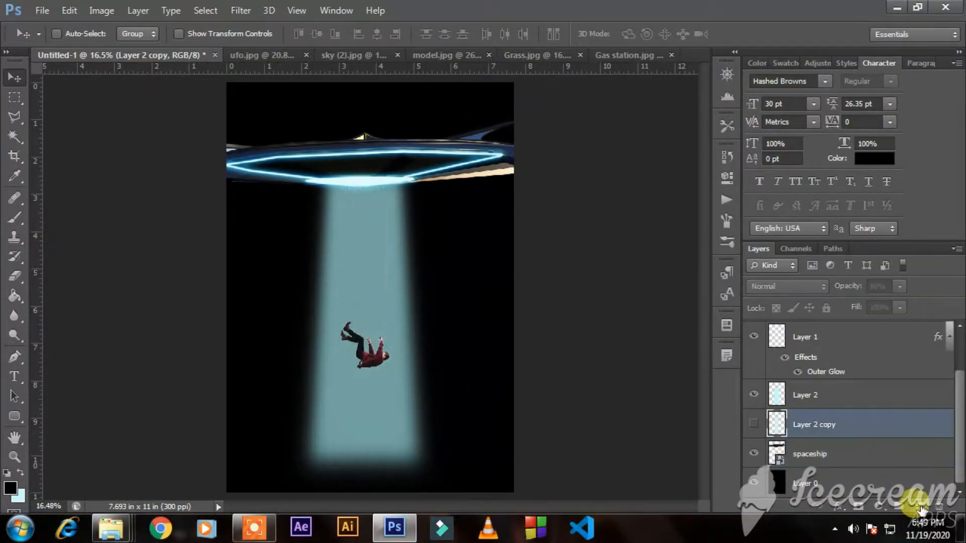
# Step: Create a new layer above Layer 2 copy and set a near-white foreground color for the Brush tool
pyautogui.click(919, 507)
pyautogui.click(15, 218)
pyautogui.click(11, 487)
pyautogui.moveTo(465, 198); pyautogui.dragTo(455, 193)
pyautogui.click(448, 190)
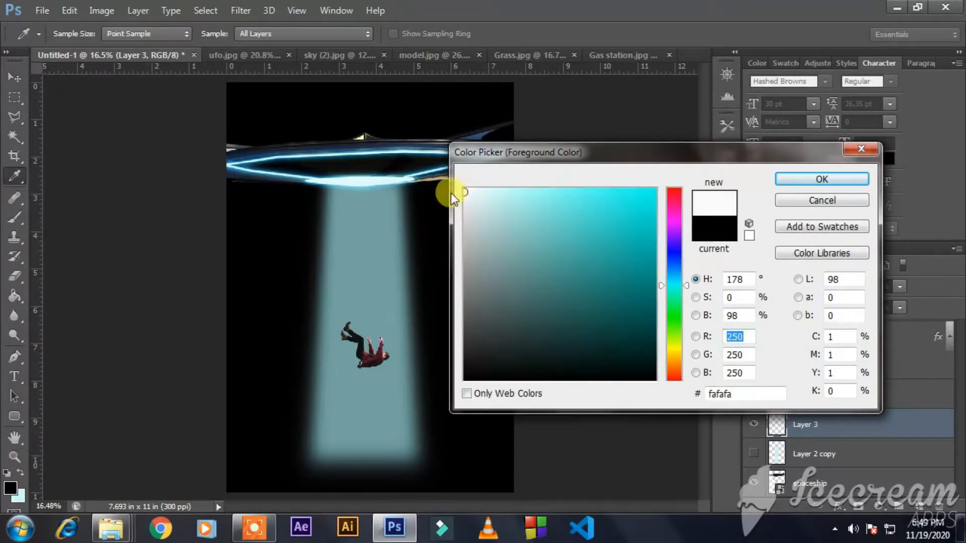
pyautogui.press('Return')
pyautogui.hotkey('ctrl', 'z')
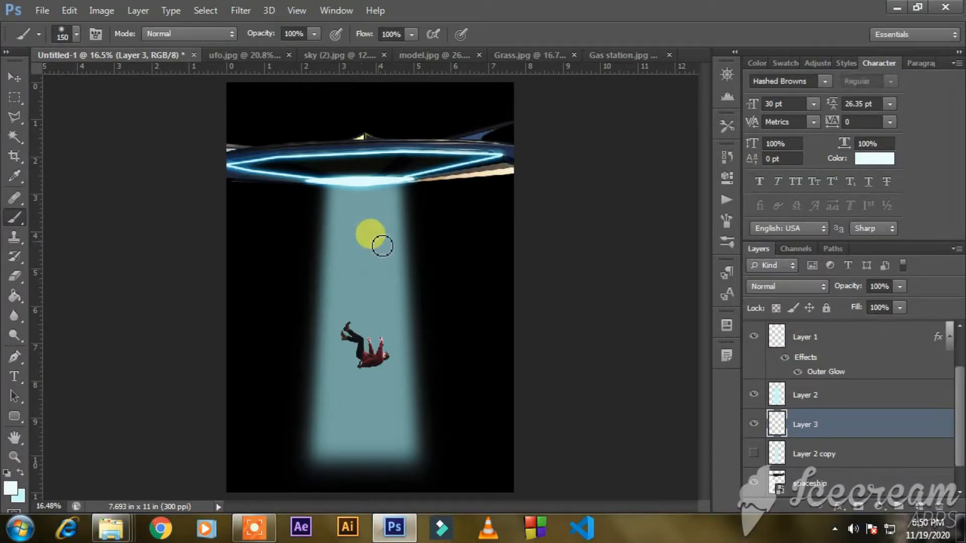
# Step: Load custom brush sets and choose a large smoke-like brush from them
pyautogui.rightClick(478, 232)
pyautogui.click(664, 247)
pyautogui.click(430, 382)
pyautogui.click(444, 210)
pyautogui.click(664, 247)
pyautogui.click(427, 397)
pyautogui.click(466, 212)
pyautogui.click(501, 338)
# Step: Try painting the beam with large textured brushes at sizes such as 2300 px, undoing each stroke
pyautogui.click(363, 203)
pyautogui.hotkey('ctrl', 'z')
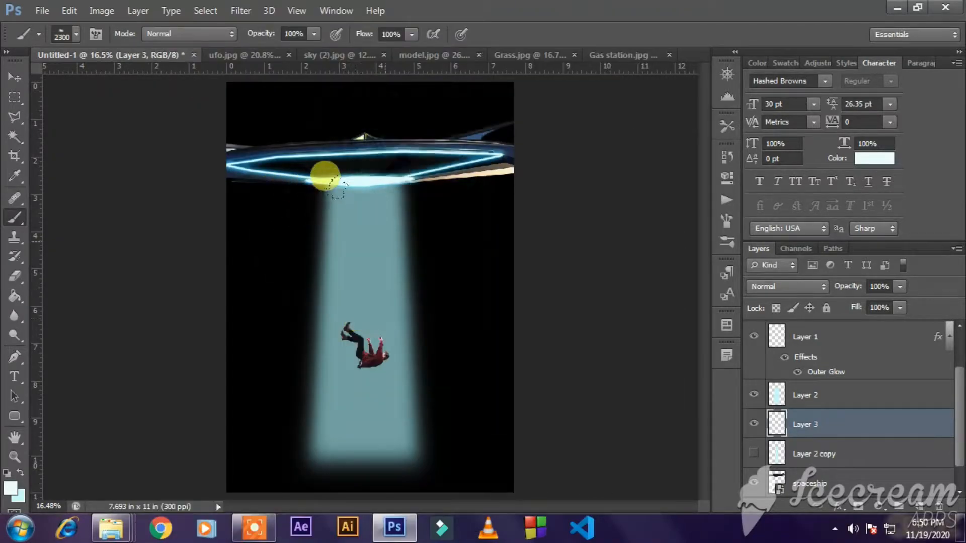
pyautogui.moveTo(354, 185); pyautogui.dragTo(373, 262)
pyautogui.hotkey('ctrl', 'z')
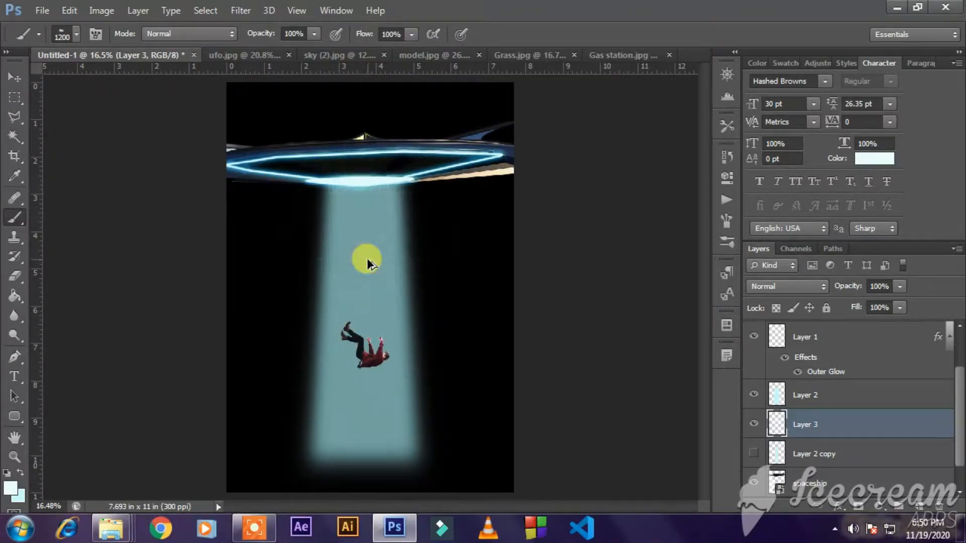
# Step: Paint a near-white smoke streak down the beam's center with a flattened 395 px textured brush and set Layer 3's opacity to 80%
pyautogui.rightClick(371, 258)
pyautogui.click(470, 293)
pyautogui.moveTo(363, 194)
pyautogui.mouseDown()
pyautogui.moveTo(371, 230)
pyautogui.moveTo(374, 200)
pyautogui.mouseUp()
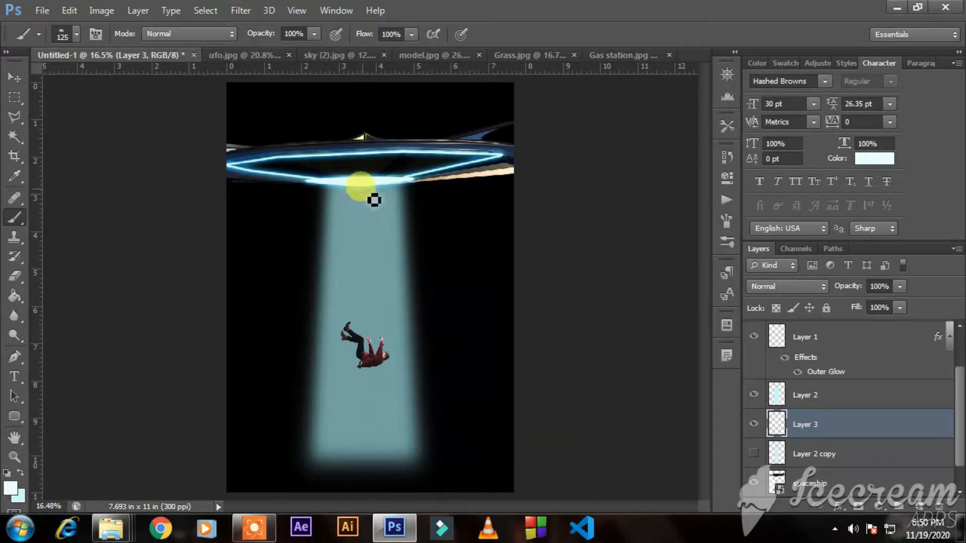
pyautogui.moveTo(369, 475); pyautogui.dragTo(374, 459)
pyautogui.rightClick(369, 257)
pyautogui.click(482, 292)
pyautogui.click(362, 192)
pyautogui.moveTo(374, 467)
pyautogui.mouseDown()
pyautogui.moveTo(362, 188)
pyautogui.moveTo(372, 467)
pyautogui.mouseUp()
pyautogui.click(727, 222)
pyautogui.moveTo(673, 265); pyautogui.dragTo(674, 280)
pyautogui.click(727, 221)
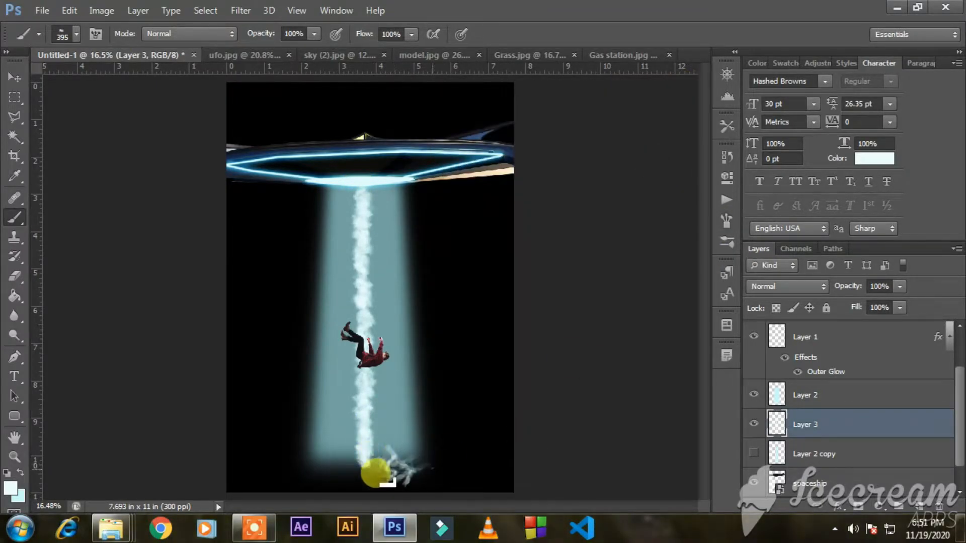
pyautogui.write('80')
pyautogui.press('Return')
# Step: Try painting a spiky streak on a duplicate of Layer 3 and delete that copy
pyautogui.hotkey('ctrl', 'j')
pyautogui.press('m')
pyautogui.moveTo(326, 169); pyautogui.dragTo(388, 471)
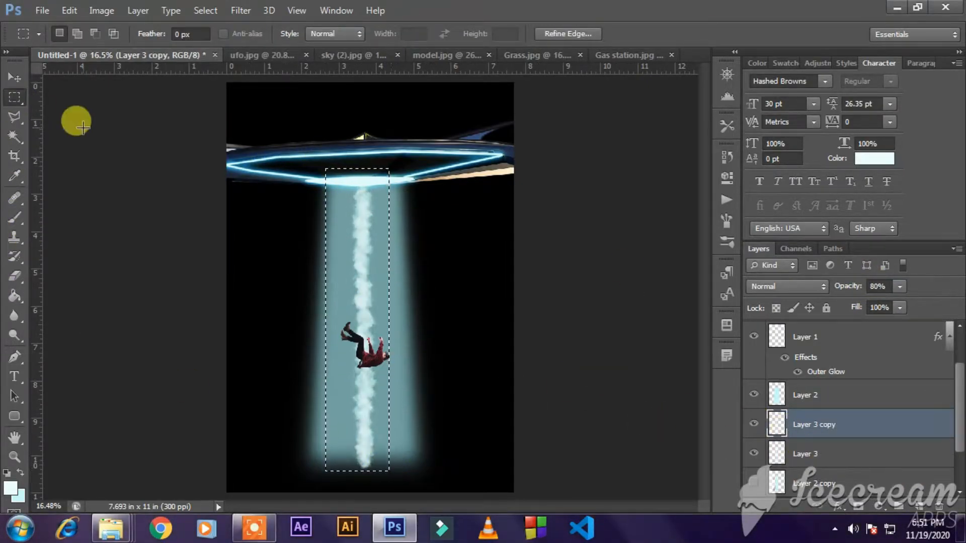
pyautogui.hotkey('ctrl', 'd')
pyautogui.press('b')
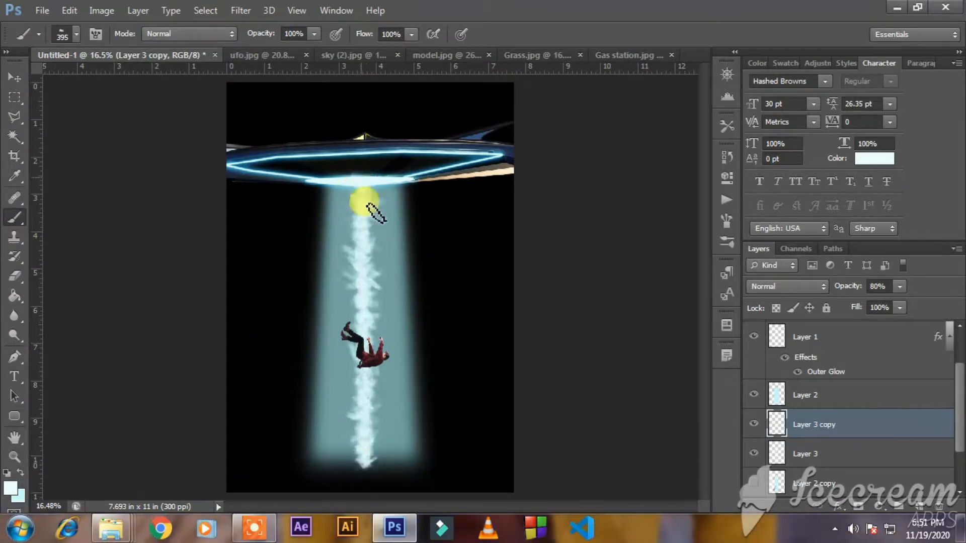
pyautogui.press('Delete')
# Step: Duplicate the smoke streak on Layer 3 and stretch the copy slightly wider and further down
pyautogui.hotkey('ctrl', 'j')
pyautogui.hotkey('ctrl', 't')
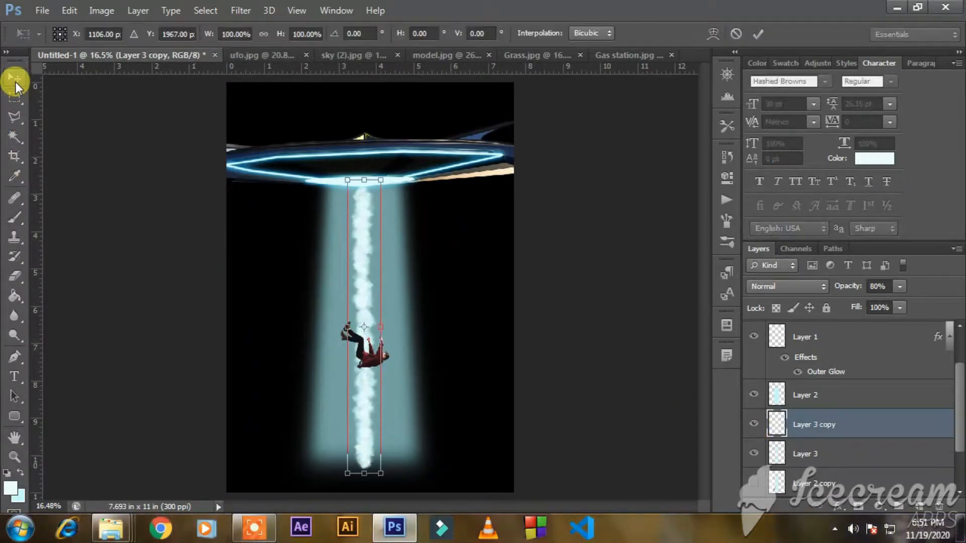
pyautogui.moveTo(388, 328); pyautogui.dragTo(390, 329)
pyautogui.moveTo(364, 473); pyautogui.dragTo(364, 481)
pyautogui.press('Return')
# Step: Replace the loaded custom brushes with the default brush set
pyautogui.rightClick(439, 288)
pyautogui.click(14, 218)
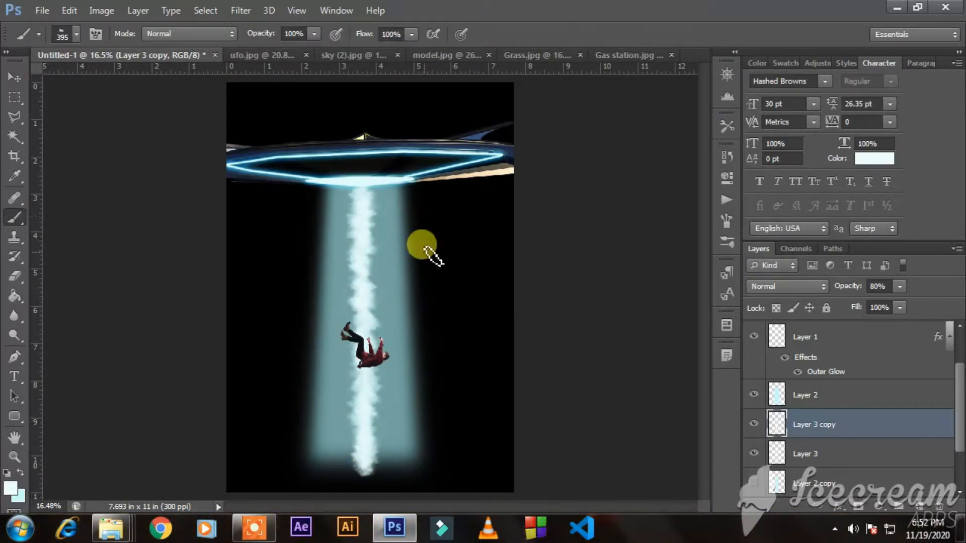
pyautogui.rightClick(425, 248)
pyautogui.click(615, 266)
pyautogui.click(394, 56)
pyautogui.click(462, 217)
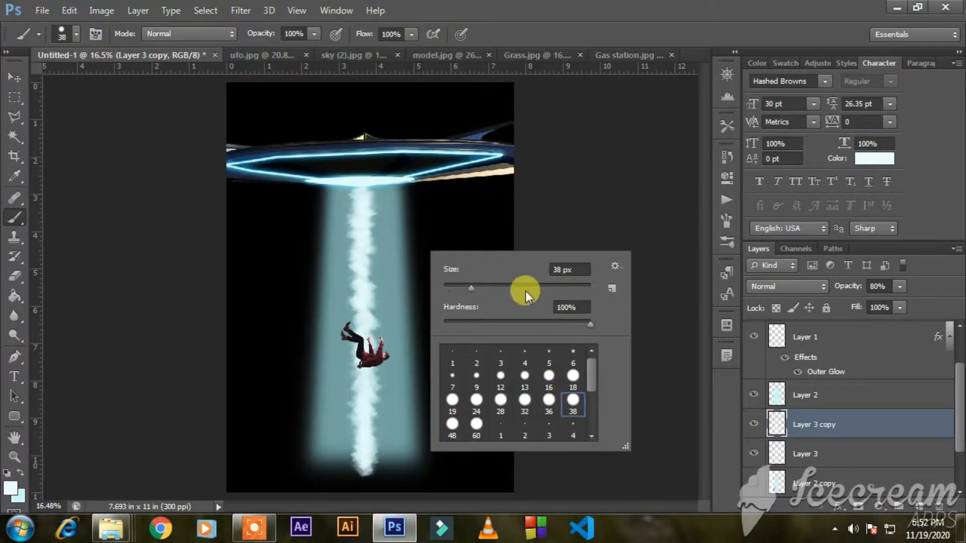
# Step: Flatten a large round brush to 44% roundness, undo a test stroke at the beam's base and soften the brush
pyautogui.click(726, 220)
pyautogui.moveTo(672, 267); pyautogui.dragTo(673, 277)
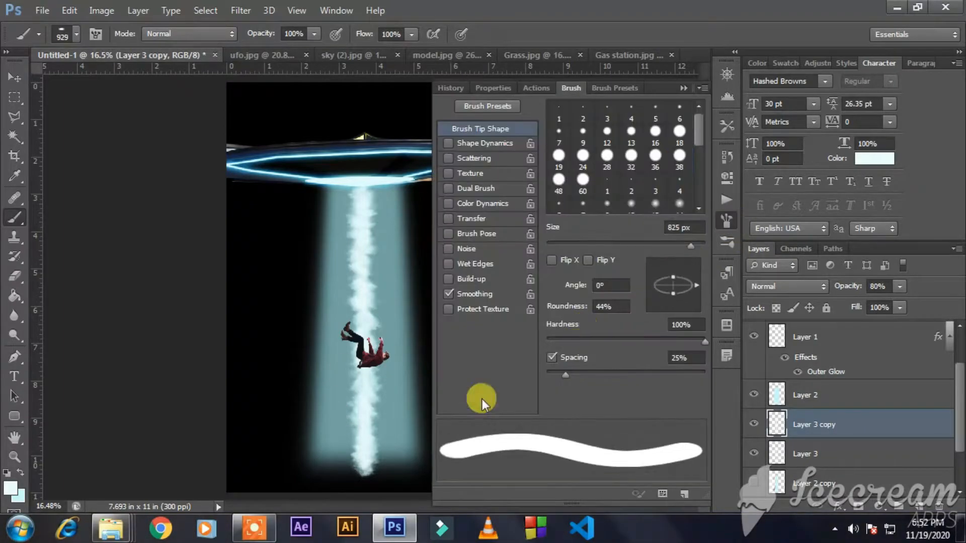
pyautogui.click(684, 88)
pyautogui.moveTo(303, 453); pyautogui.dragTo(425, 467)
pyautogui.hotkey('ctrl', 'z')
pyautogui.rightClick(419, 293)
pyautogui.moveTo(451, 361); pyautogui.dragTo(296, 340)
pyautogui.press('Return')
# Step: Bring the grass from Grass.jpg into the composite and scale it to 57.63% width and 21.27% height across the canvas bottom
pyautogui.click(14, 76)
pyautogui.click(533, 56)
pyautogui.moveTo(297, 150); pyautogui.dragTo(390, 288)
pyautogui.hotkey('ctrl', 't')
pyautogui.scroll(-8, 403, 332)
pyautogui.moveTo(567, 420); pyautogui.dragTo(417, 348)
pyautogui.scroll(8, 417, 348)
pyautogui.moveTo(380, 269); pyautogui.dragTo(388, 410)
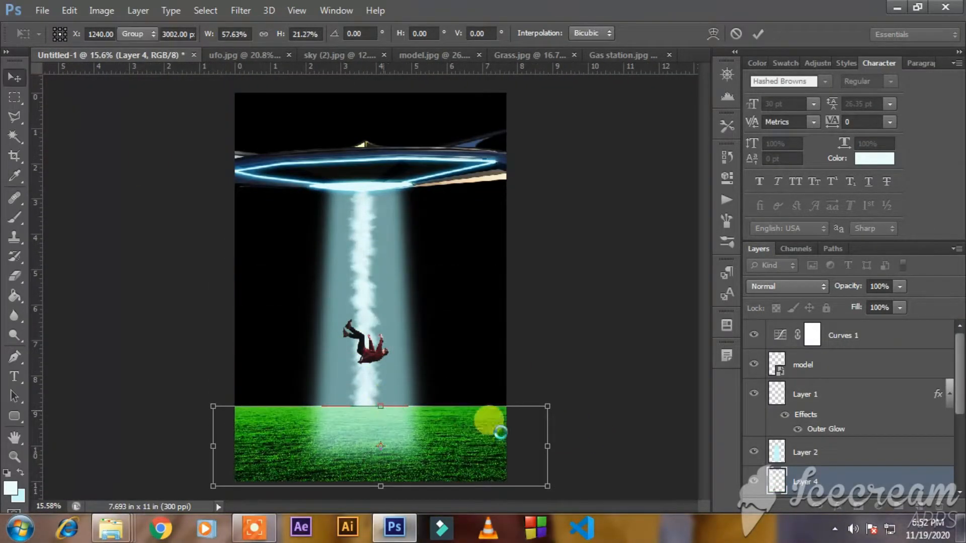
pyautogui.doubleClick(500, 432)
# Step: Add a Hue/Saturation adjustment clipped to the grass, with strongly lowered lightness, reduced saturation and a slight hue shift
pyautogui.click(879, 505)
pyautogui.click(835, 324)
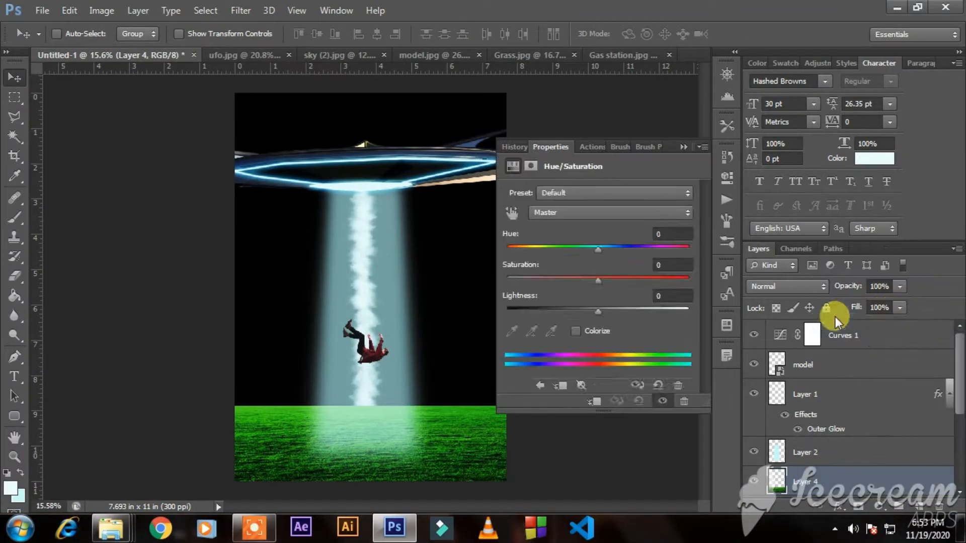
pyautogui.moveTo(598, 312); pyautogui.dragTo(521, 312)
pyautogui.moveTo(598, 249)
pyautogui.mouseDown()
pyautogui.moveTo(581, 249)
pyautogui.moveTo(601, 250)
pyautogui.mouseUp()
pyautogui.moveTo(598, 281); pyautogui.dragTo(552, 279)
pyautogui.click(684, 147)
# Step: Add a layer mask to the grass on Layer 4 and fade its upper edge with a soft 929 px brush
pyautogui.scroll(-2, 847, 482)
pyautogui.click(845, 452)
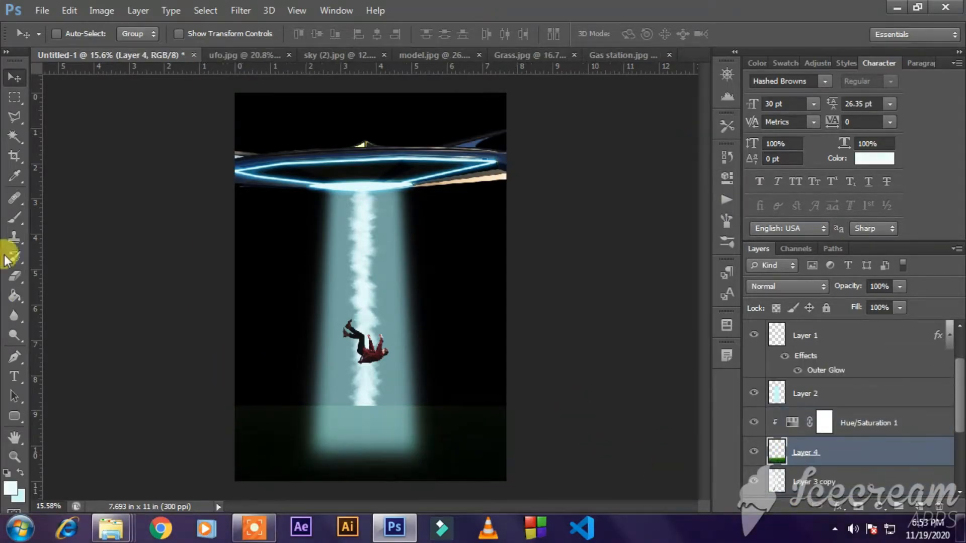
pyautogui.click(14, 218)
pyautogui.click(859, 506)
pyautogui.moveTo(476, 393); pyautogui.dragTo(69, 384)
# Step: Create a new layer beneath Layer 3 after checking that layer's visibility, and move it above the grass's Hue/Saturation adjustment
pyautogui.scroll(1, 847, 352)
pyautogui.click(856, 421)
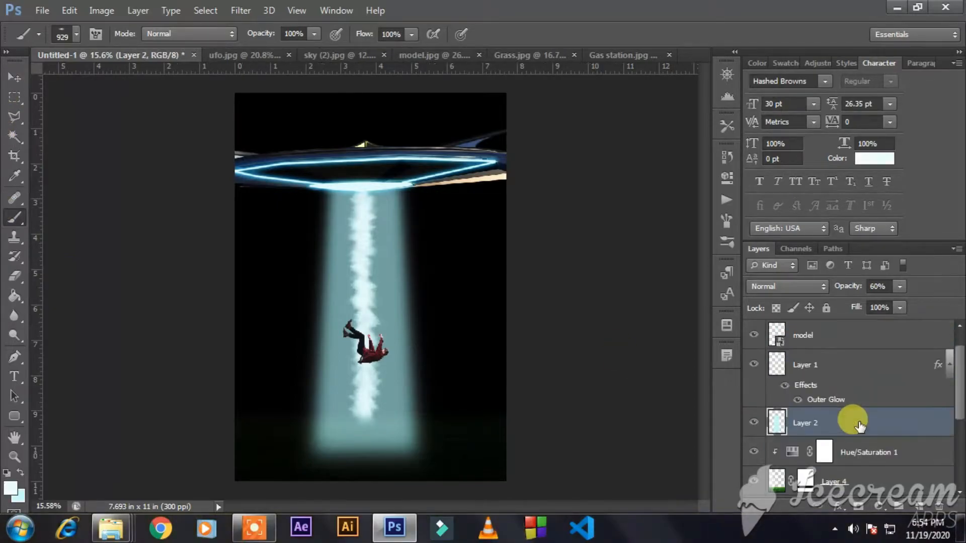
pyautogui.scroll(-3, 748, 420)
pyautogui.scroll(-1, 760, 481)
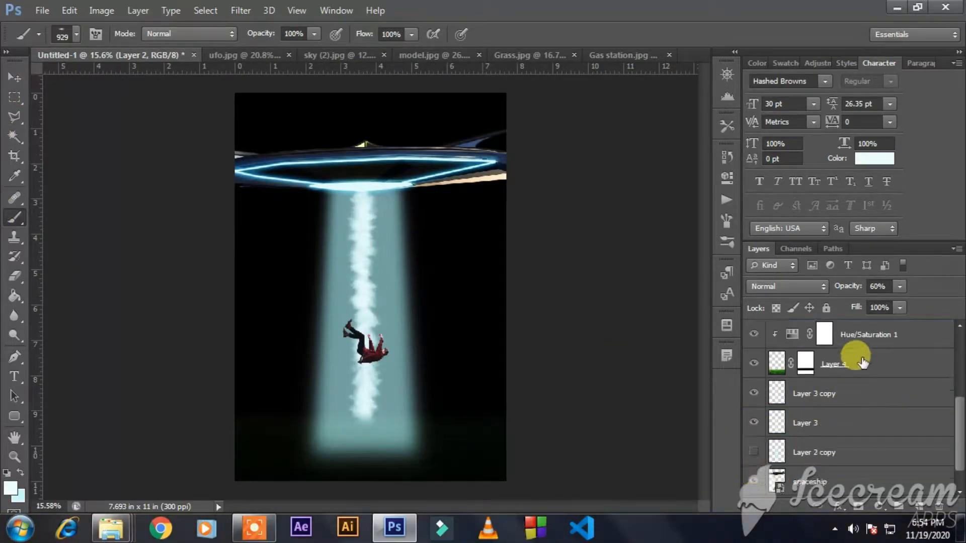
pyautogui.click(831, 428)
pyautogui.click(753, 422)
pyautogui.click(754, 423)
pyautogui.keyDown('ctrl'); pyautogui.click(920, 506); pyautogui.keyUp('ctrl')
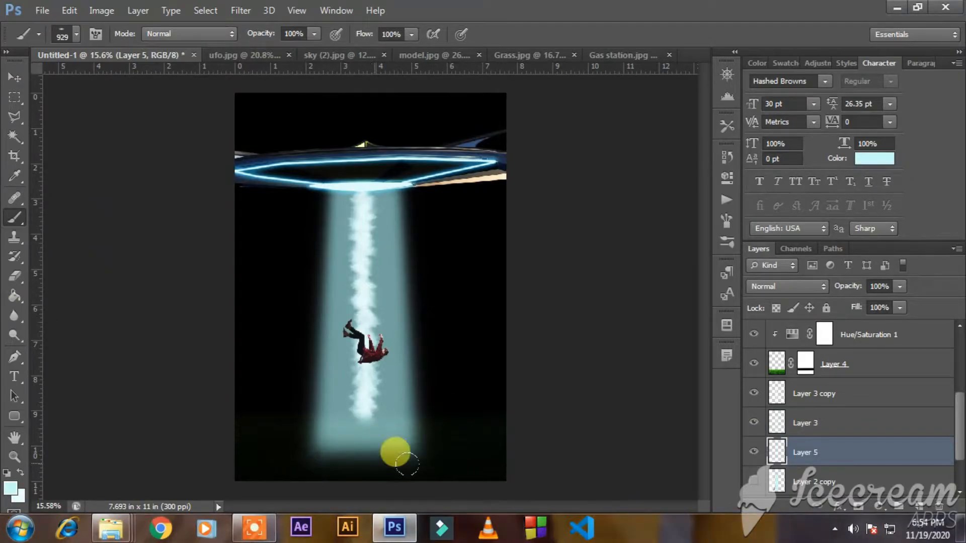
pyautogui.moveTo(805, 452); pyautogui.dragTo(837, 371)
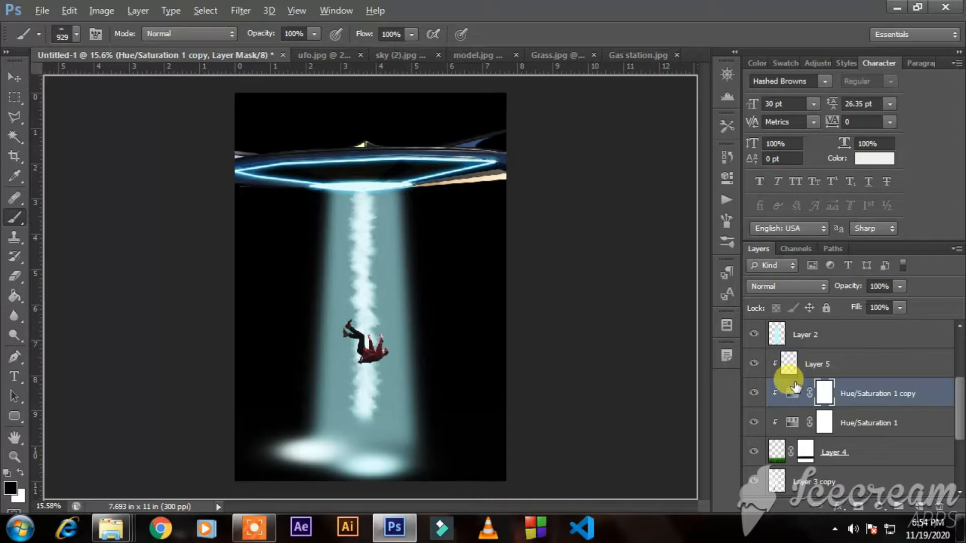
# Step: Undo the duplication of the grass's Hue/Saturation adjustment and release Layer 5 above it from its clipping
pyautogui.hotkey('ctrl', 'z')
pyautogui.moveTo(812, 366); pyautogui.dragTo(808, 372)
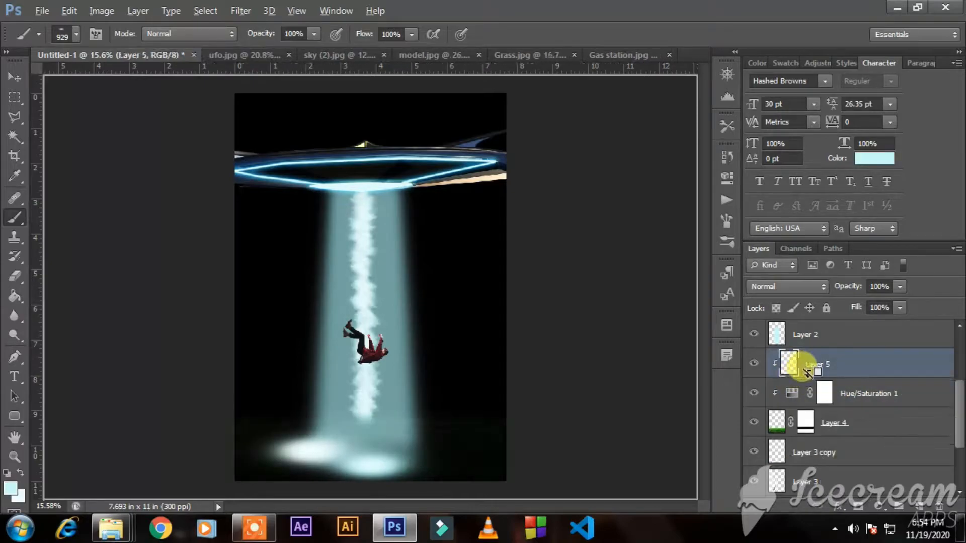
pyautogui.click(14, 276)
pyautogui.press('m')
pyautogui.moveTo(369, 494); pyautogui.dragTo(418, 496)
pyautogui.press('Return')
pyautogui.press('b')
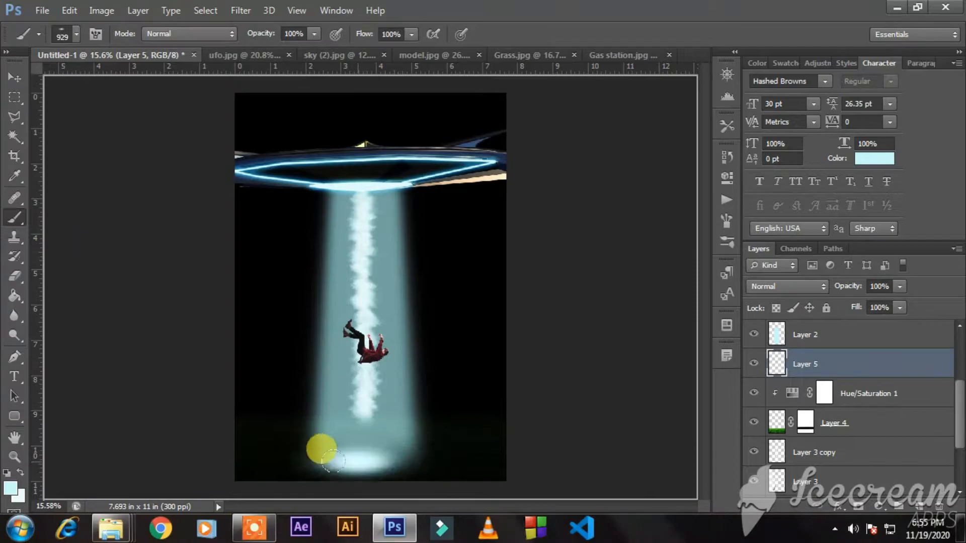
# Step: Try painting a wide soft glow across the beam's base on Layer 5 with a 1600 px brush
pyautogui.press(']')
pyautogui.press(']')
pyautogui.press(']')
pyautogui.press(']')
pyautogui.press(']')
pyautogui.press(']')
pyautogui.rightClick(371, 402)
pyautogui.click(388, 394)
pyautogui.moveTo(342, 450); pyautogui.dragTo(267, 443)
pyautogui.hotkey('ctrl', 'z')
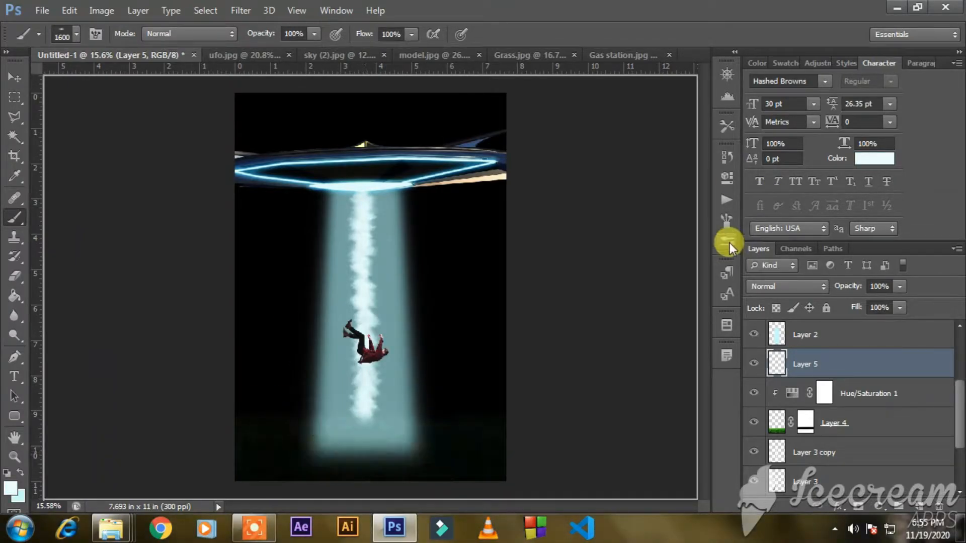
# Step: Paint a flat elliptical glow at the beam's base on Layer 5 with a 2500 px brush at 24% roundness, and set the layer to Overlay
pyautogui.click(727, 222)
pyautogui.moveTo(671, 280); pyautogui.dragTo(673, 281)
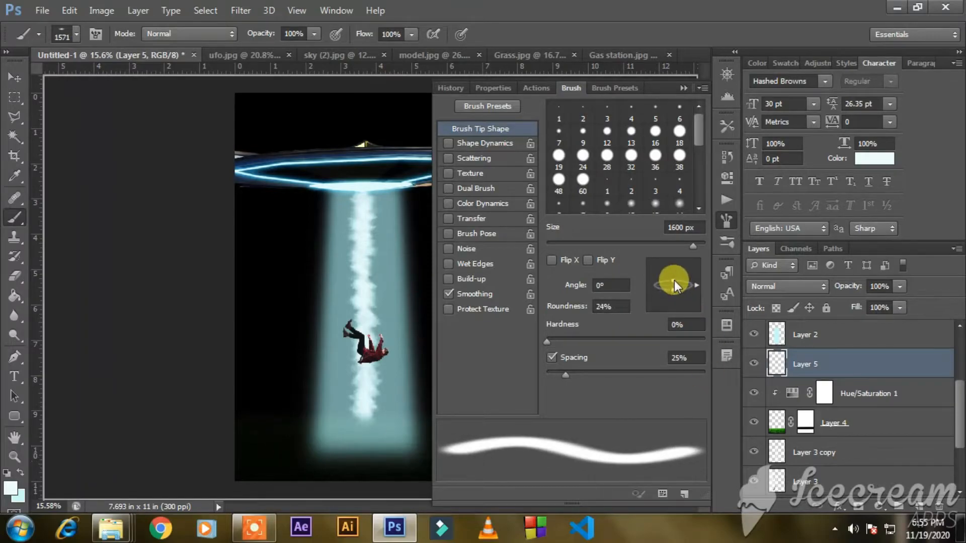
pyautogui.click(366, 456)
pyautogui.click(683, 88)
pyautogui.hotkey('ctrl', 'z')
pyautogui.press(']')
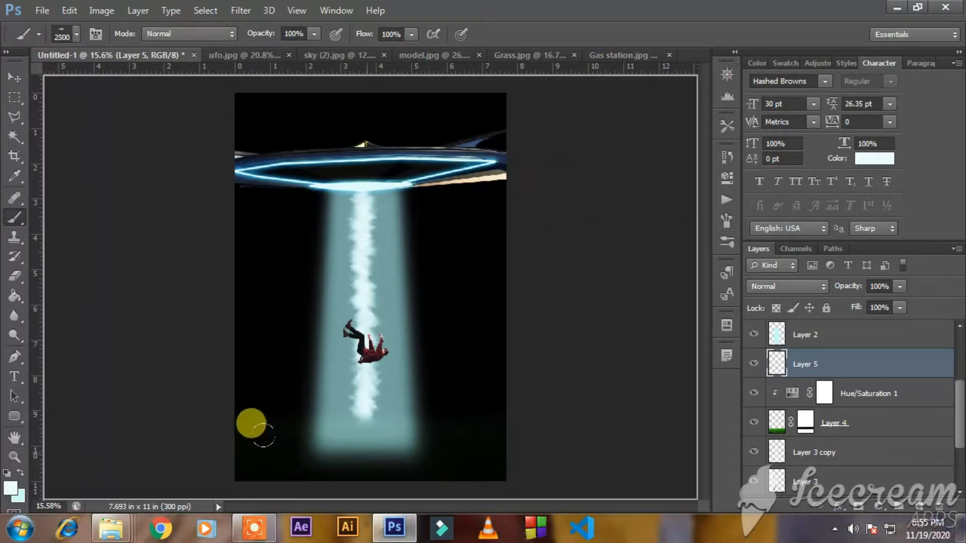
pyautogui.click(254, 431)
pyautogui.press('v')
pyautogui.click(787, 286)
pyautogui.click(770, 194)
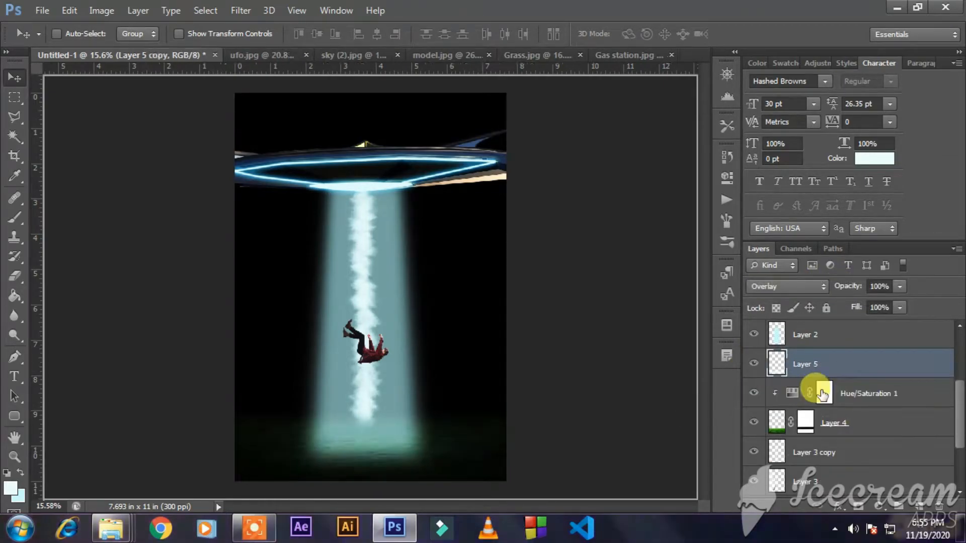
# Step: Add a Curves adjustment above Layer 5 and raise the curve strongly to brighten the image
pyautogui.click(878, 505)
pyautogui.click(845, 236)
pyautogui.moveTo(616, 301); pyautogui.dragTo(592, 266)
pyautogui.moveTo(549, 355); pyautogui.dragTo(545, 355)
pyautogui.click(682, 147)
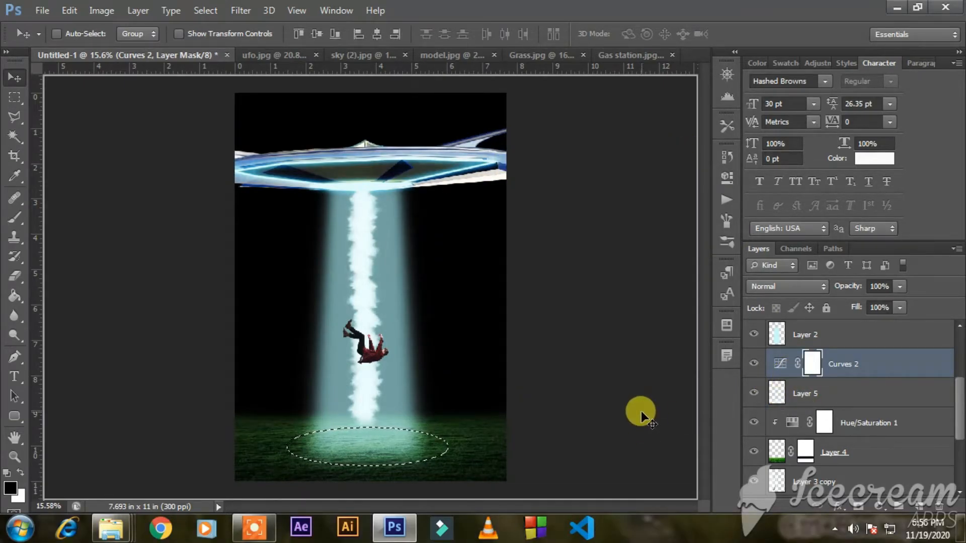
# Step: Restrict the new Curves brightening to an elliptical pool of light on the grass by painting and inverting its mask
pyautogui.press('b')
pyautogui.moveTo(206, 452); pyautogui.dragTo(253, 417)
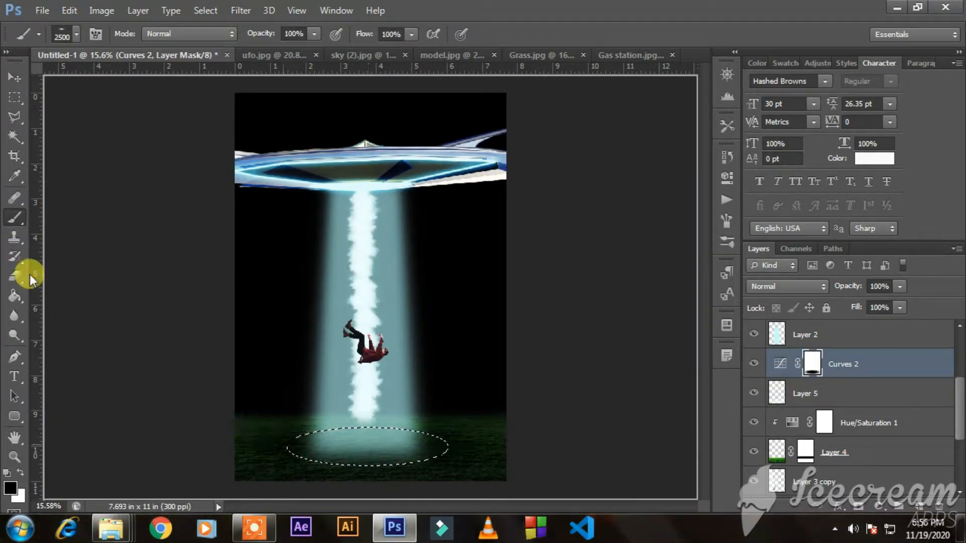
pyautogui.press('v')
pyautogui.hotkey('ctrl', 'i')
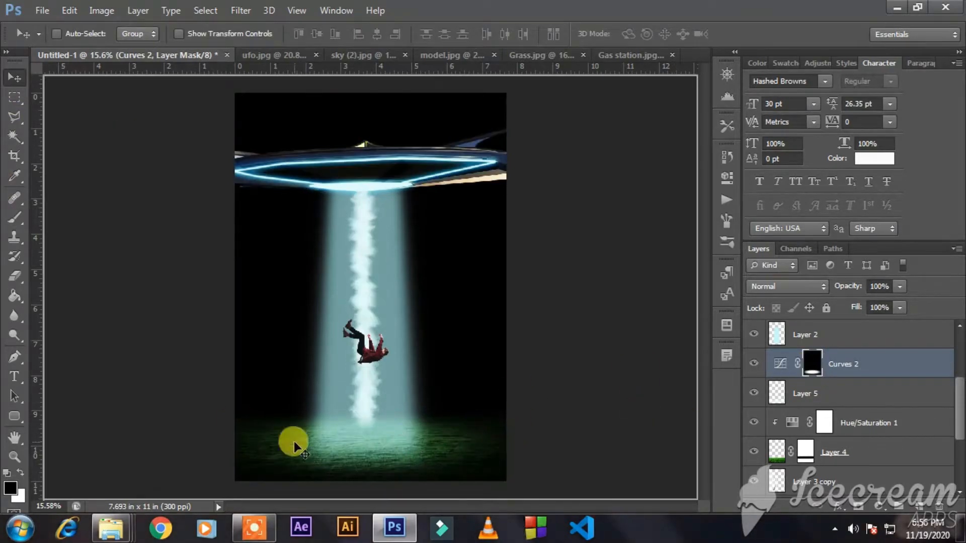
pyautogui.press('b')
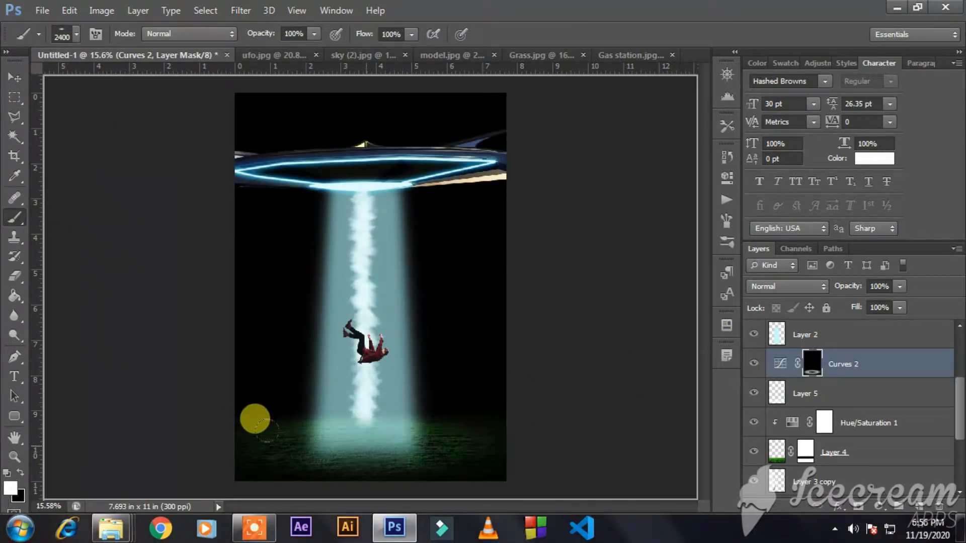
pyautogui.click(255, 420)
pyautogui.press('v')
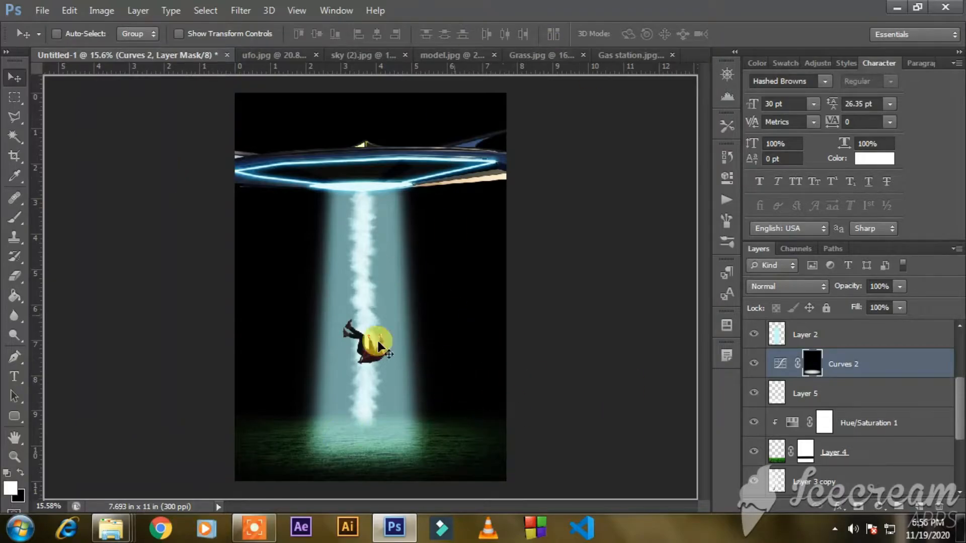
# Step: Set the blend mode of Layer 3, the white light streak, to Screen after trying Overlay
pyautogui.scroll(-1, 844, 424)
pyautogui.click(880, 449)
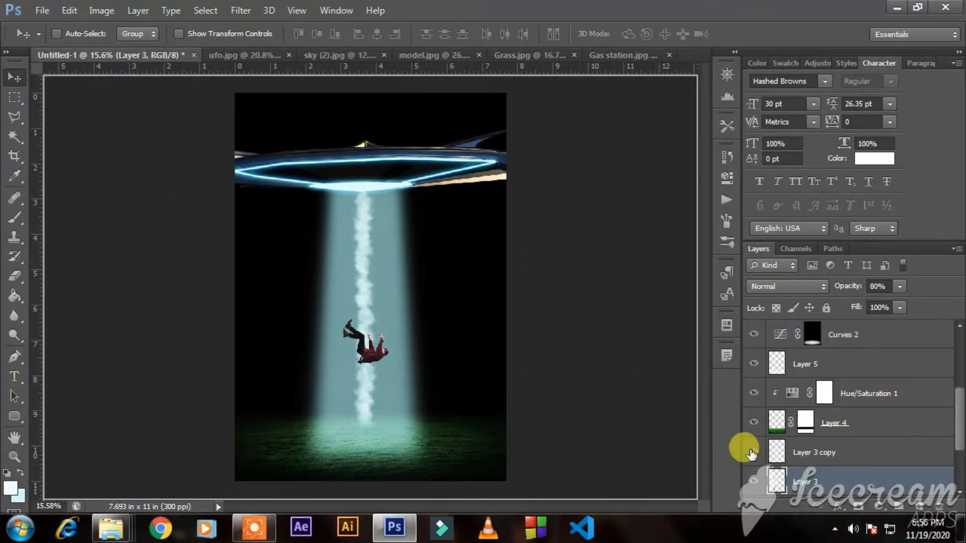
pyautogui.click(802, 286)
pyautogui.click(802, 286)
pyautogui.click(833, 476)
pyautogui.click(787, 287)
pyautogui.click(783, 192)
pyautogui.click(787, 286)
pyautogui.click(785, 121)
# Step: Apply a blur filter to Layer 3 to smooth the jagged edges of the white light streak
pyautogui.click(229, 10)
pyautogui.moveTo(237, 158)
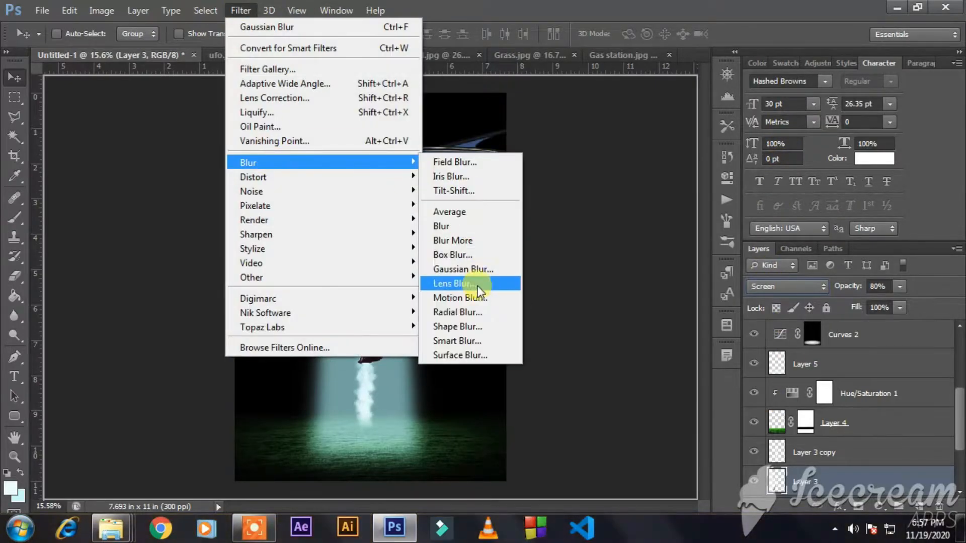
pyautogui.click(470, 243)
pyautogui.moveTo(496, 80); pyautogui.dragTo(672, 105)
pyautogui.moveTo(553, 367); pyautogui.dragTo(591, 367)
pyautogui.click(732, 136)
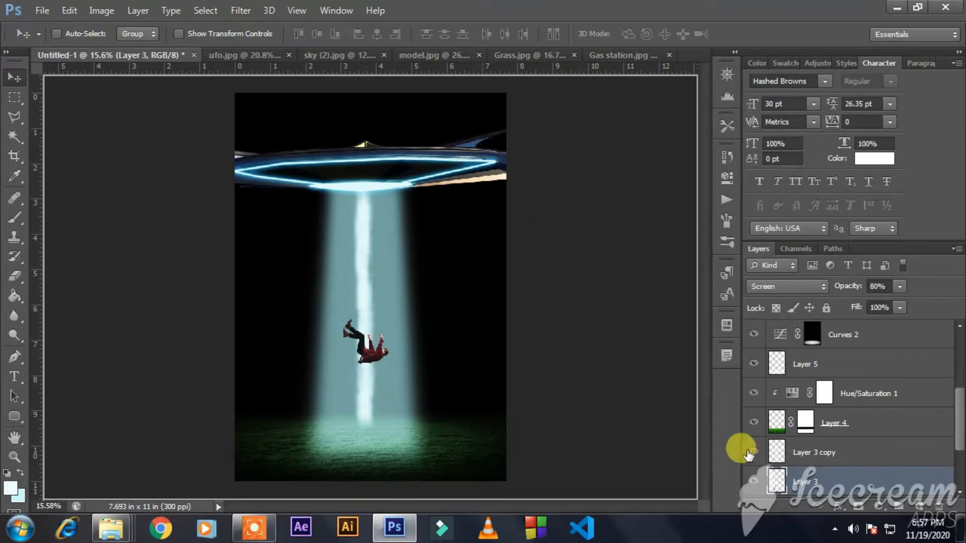
# Step: Widen Layer 3 copy to 134.70% and set its blend mode to Screen
pyautogui.click(757, 456)
pyautogui.hotkey('ctrl', 't')
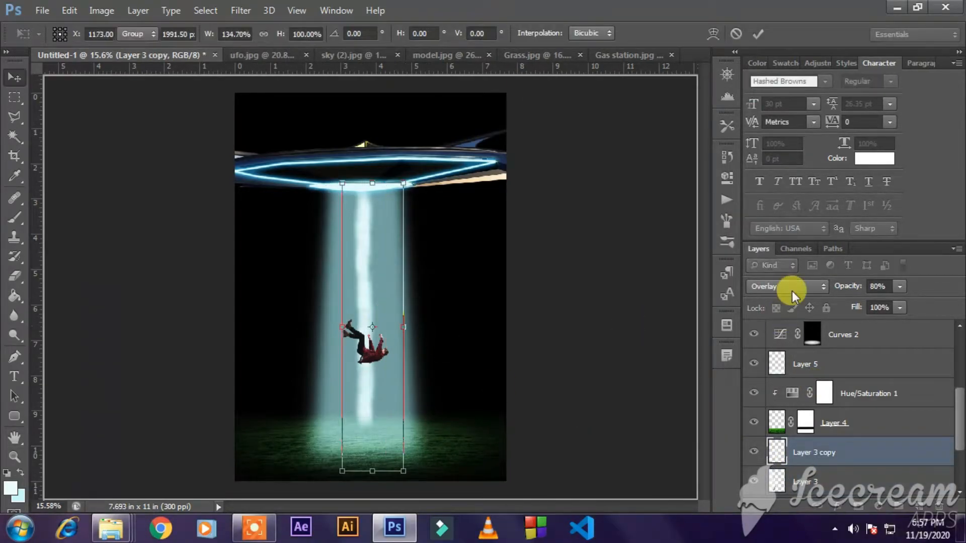
pyautogui.click(792, 287)
pyautogui.click(759, 128)
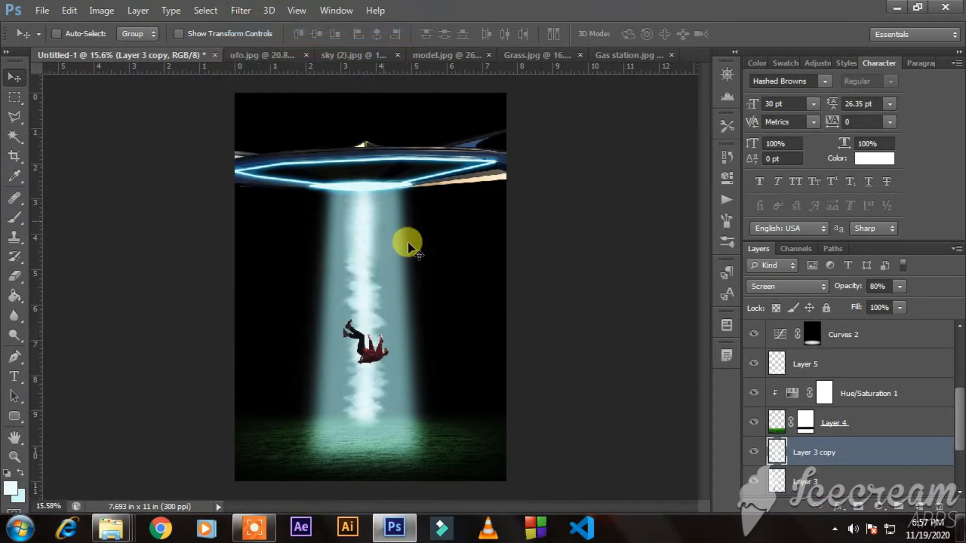
# Step: Scale down the falling man on the model layer inside the beam and set the layer's opacity to 50%
pyautogui.scroll(5, 830, 352)
pyautogui.click(815, 365)
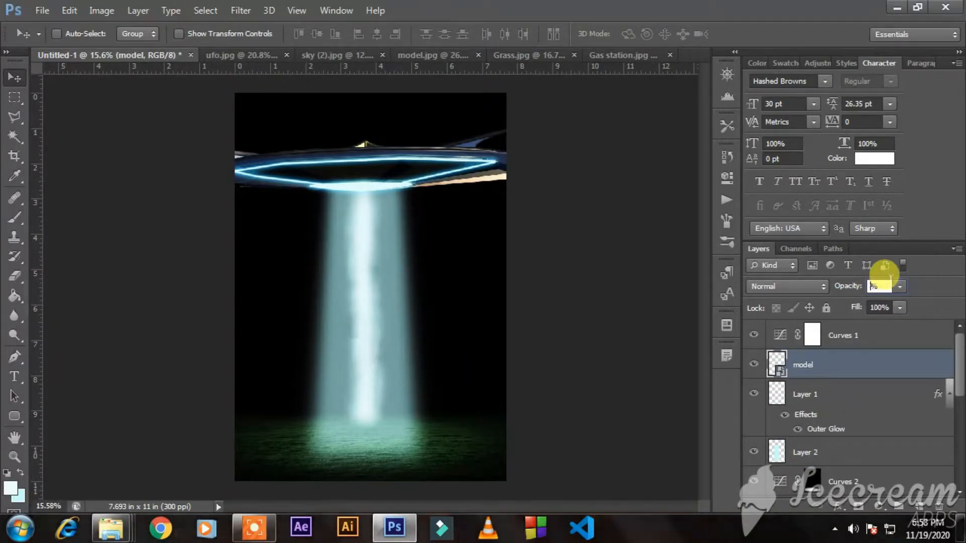
pyautogui.hotkey('ctrl', 't')
pyautogui.moveTo(497, 298); pyautogui.dragTo(398, 313)
pyautogui.press('Return')
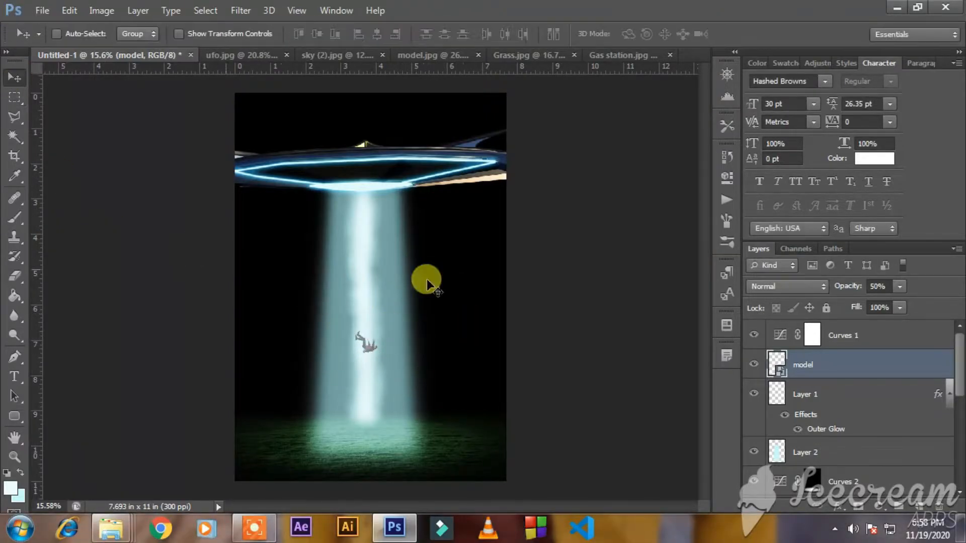
# Step: Check a layer's visibility, and group Layer 3 copy with Layer 3
pyautogui.scroll(-4, 840, 459)
pyautogui.click(830, 394)
pyautogui.click(753, 393)
pyautogui.click(753, 393)
pyautogui.scroll(-1, 770, 423)
pyautogui.click(852, 453)
pyautogui.keyDown('ctrl'); pyautogui.click(845, 480); pyautogui.keyUp('ctrl')
pyautogui.hotkey('ctrl', 'g')
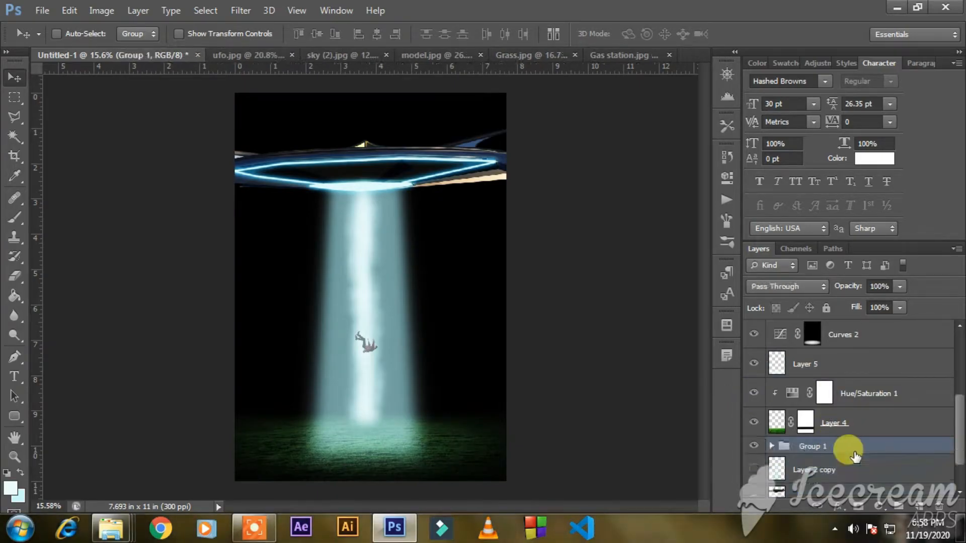
# Step: Transform Group 1 so the light streaks reach down over the grass, and move it above the grass's Hue/Saturation adjustment
pyautogui.hotkey('ctrl', 't')
pyautogui.hotkey('ctrl', '-')
pyautogui.moveTo(367, 443)
pyautogui.mouseDown()
pyautogui.moveTo(356, 451)
pyautogui.moveTo(362, 410)
pyautogui.moveTo(374, 436)
pyautogui.mouseUp()
pyautogui.press('Return')
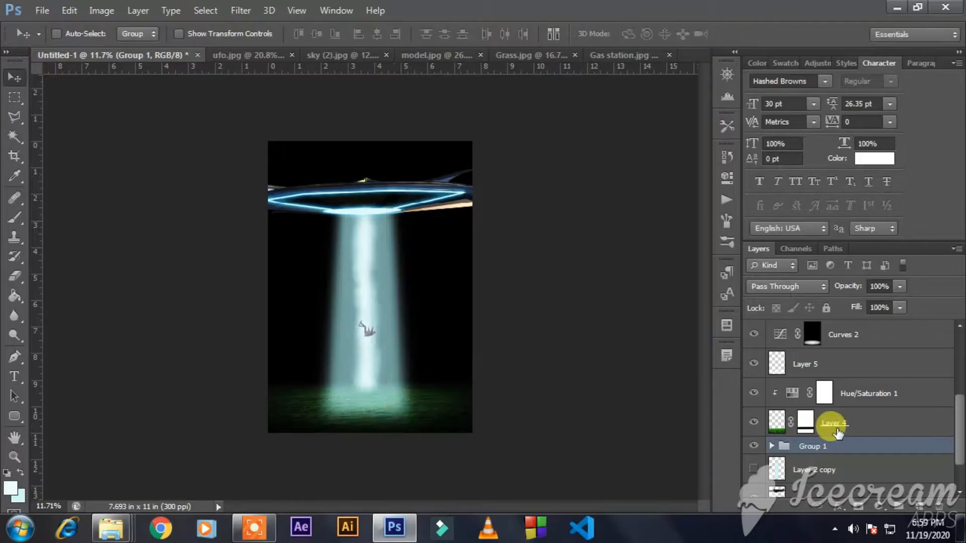
pyautogui.doubleClick(855, 443)
pyautogui.press('Escape')
pyautogui.moveTo(859, 439); pyautogui.dragTo(850, 387)
pyautogui.keyDown('alt'); pyautogui.click(854, 419); pyautogui.keyUp('alt')
# Step: Set Group 1 to Screen at 83% opacity and mask its lower and upper ends with a soft 2400 px black brush
pyautogui.click(800, 286)
pyautogui.click(785, 161)
pyautogui.click(858, 507)
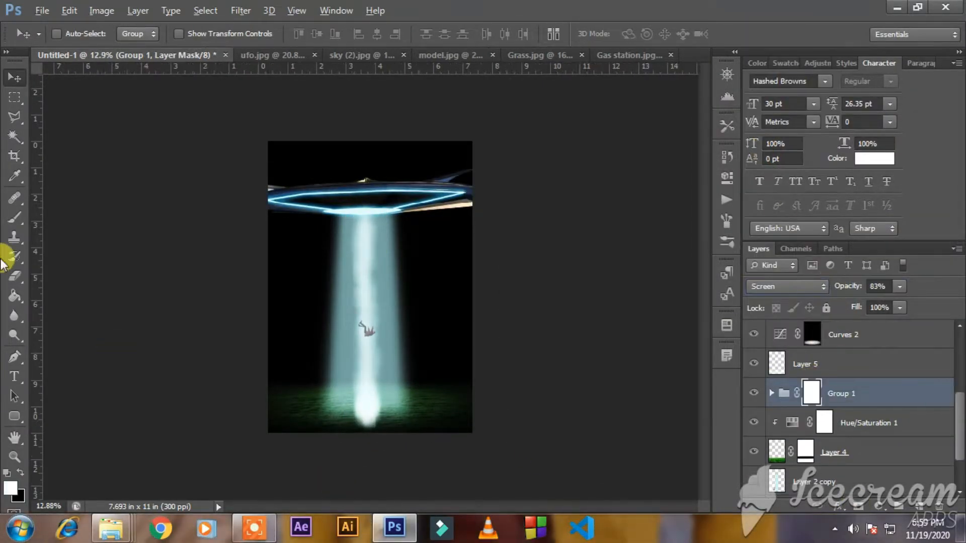
pyautogui.click(15, 218)
pyautogui.scroll(1, 166, 381)
pyautogui.moveTo(289, 430); pyautogui.dragTo(284, 414)
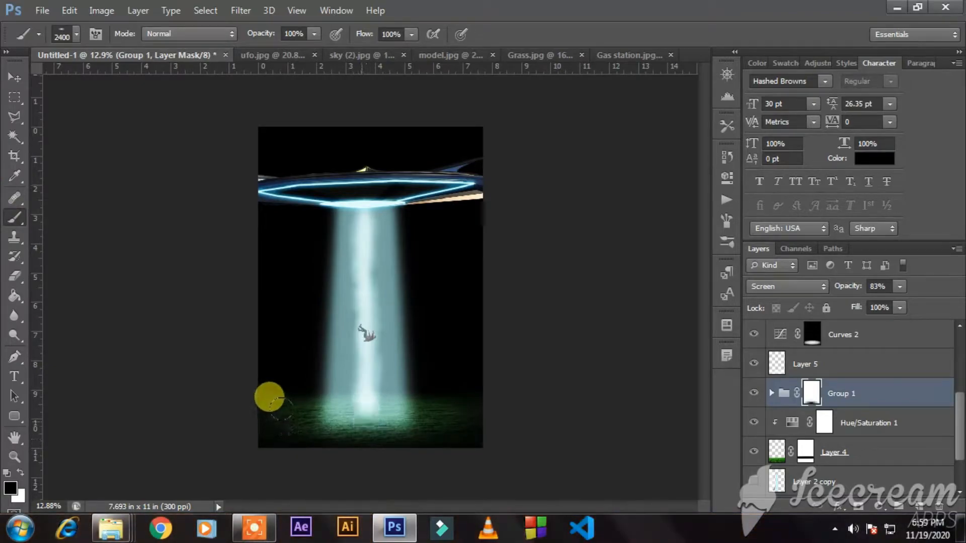
pyautogui.click(287, 180)
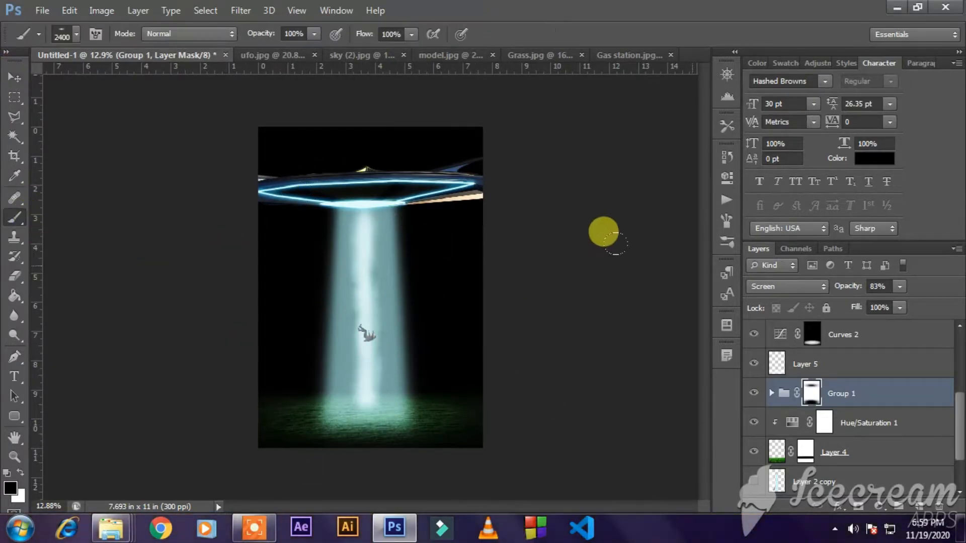
# Step: Load the GeometricZoom_Brushes set and choose its first 2500 px brush
pyautogui.click(727, 220)
pyautogui.click(680, 182)
pyautogui.click(684, 88)
pyautogui.rightClick(362, 242)
pyautogui.click(550, 255)
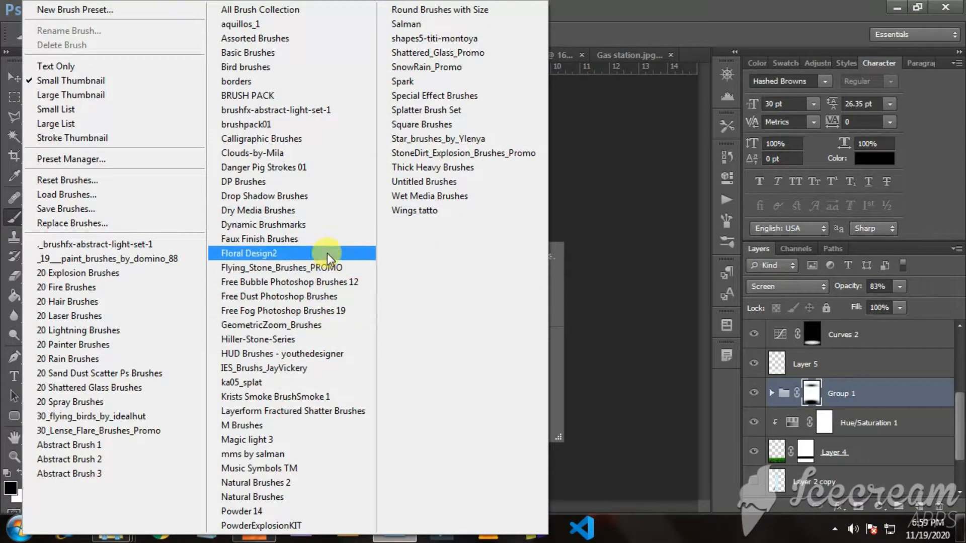
pyautogui.click(271, 325)
pyautogui.click(441, 210)
pyautogui.doubleClick(384, 347)
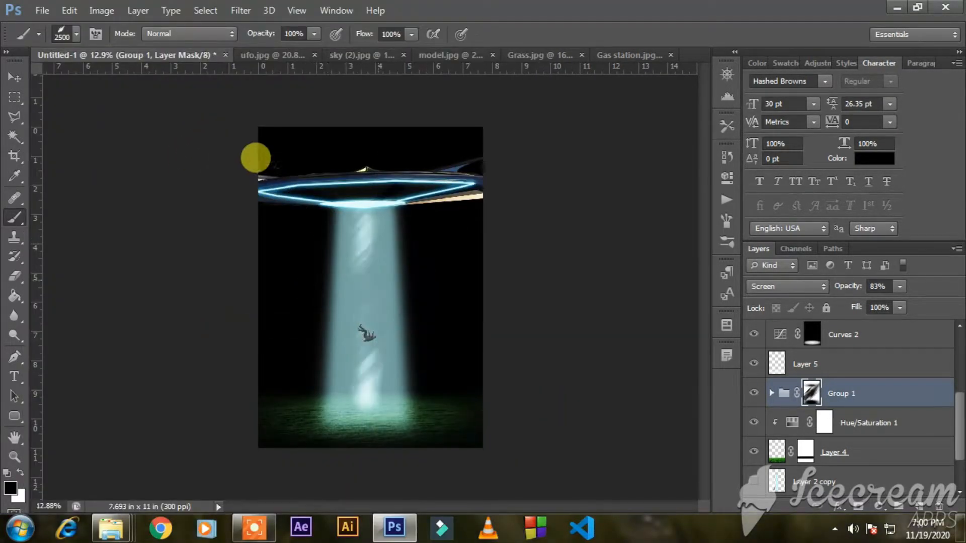
# Step: Create a new layer above Group 1 and paint vertical light streaks down the beam with the brush at 45° and 1400 px
pyautogui.hotkey('ctrl', 'shift', 'alt', 'n')
pyautogui.press('F5')
pyautogui.moveTo(684, 261)
pyautogui.mouseDown()
pyautogui.moveTo(699, 276)
pyautogui.moveTo(677, 315)
pyautogui.moveTo(689, 269)
pyautogui.mouseUp()
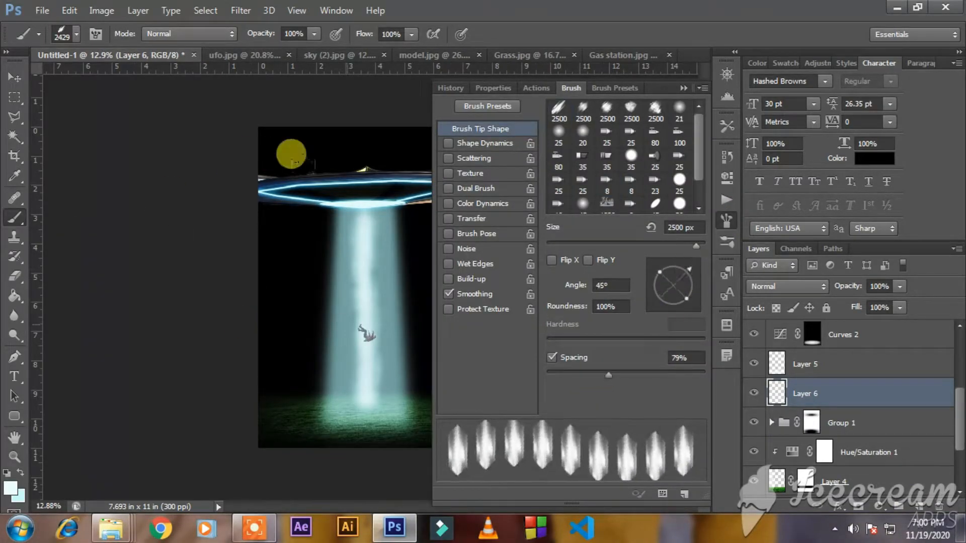
pyautogui.press('F5')
pyautogui.press('[')
pyautogui.press('[')
pyautogui.press('[')
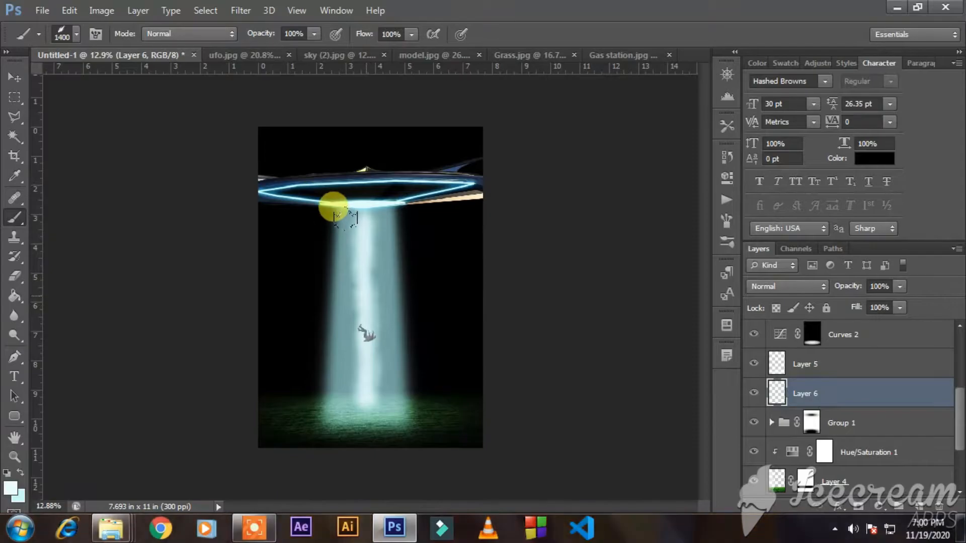
pyautogui.click(723, 222)
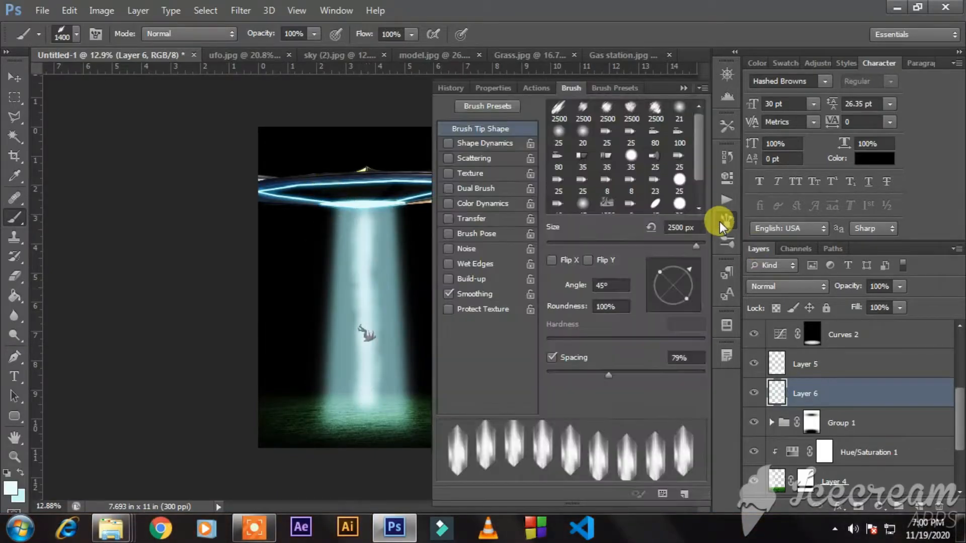
pyautogui.click(722, 222)
pyautogui.moveTo(360, 231); pyautogui.dragTo(364, 347)
# Step: Reapply the last filter to the streaks on Layer 6, set its opacity to 30%, and mask out its sides
pyautogui.click(267, 12)
pyautogui.moveTo(240, 11)
pyautogui.click(252, 27)
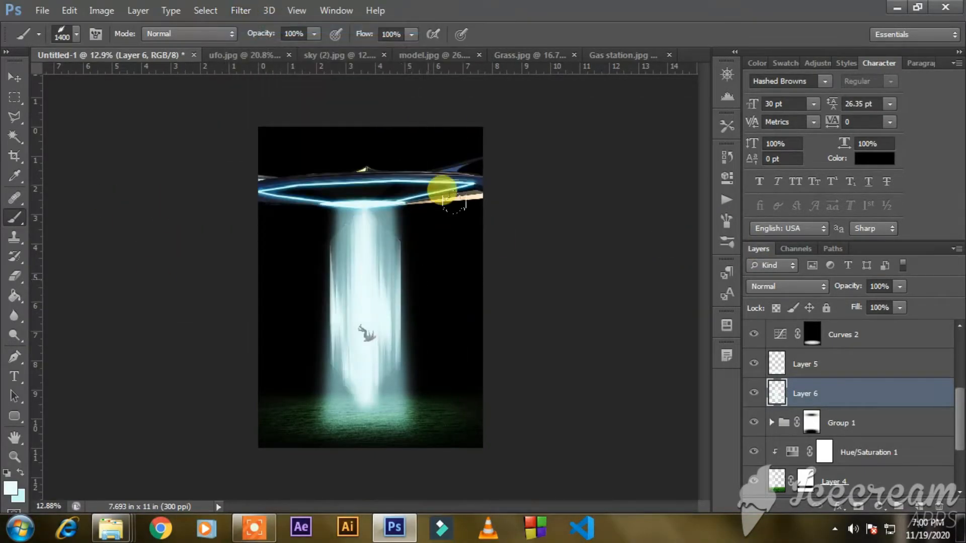
pyautogui.moveTo(858, 286); pyautogui.dragTo(862, 292)
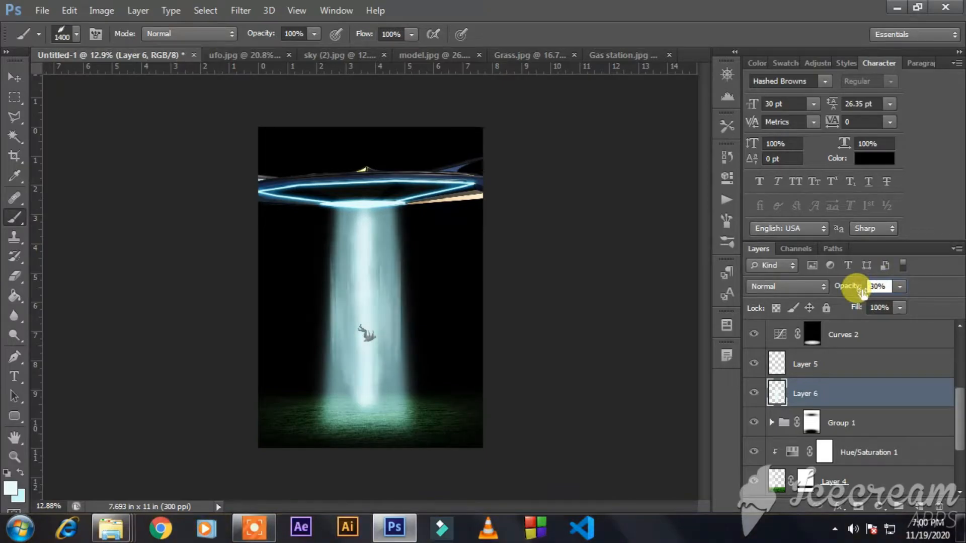
pyautogui.moveTo(259, 195); pyautogui.dragTo(302, 281)
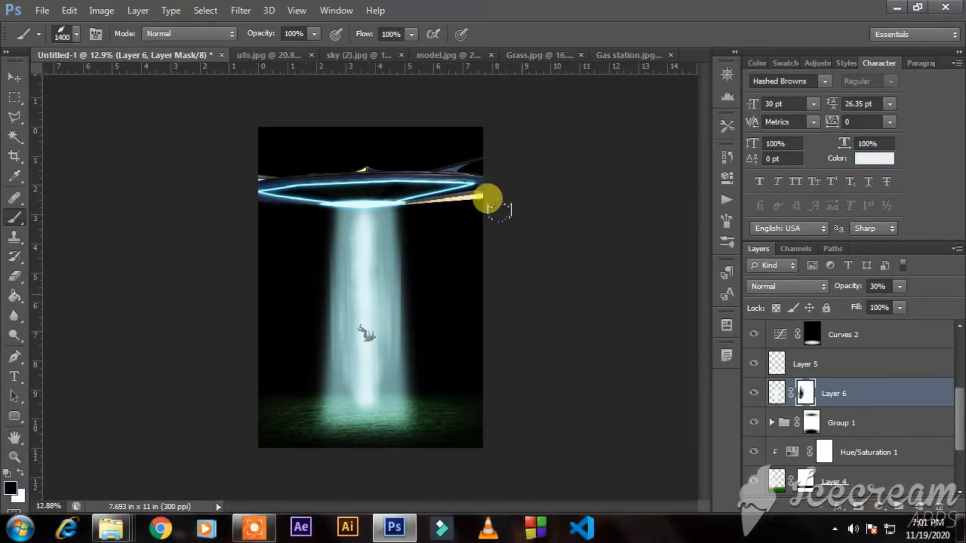
# Step: Load another brush set, choose a 504 px brush, and create a new layer above Layer 6
pyautogui.rightClick(397, 276)
pyautogui.click(582, 288)
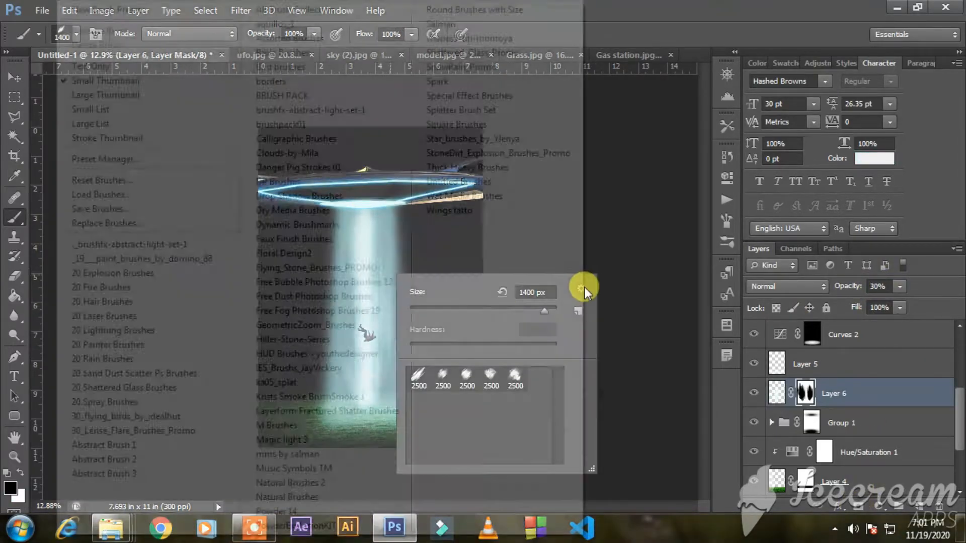
pyautogui.click(199, 339)
pyautogui.click(432, 211)
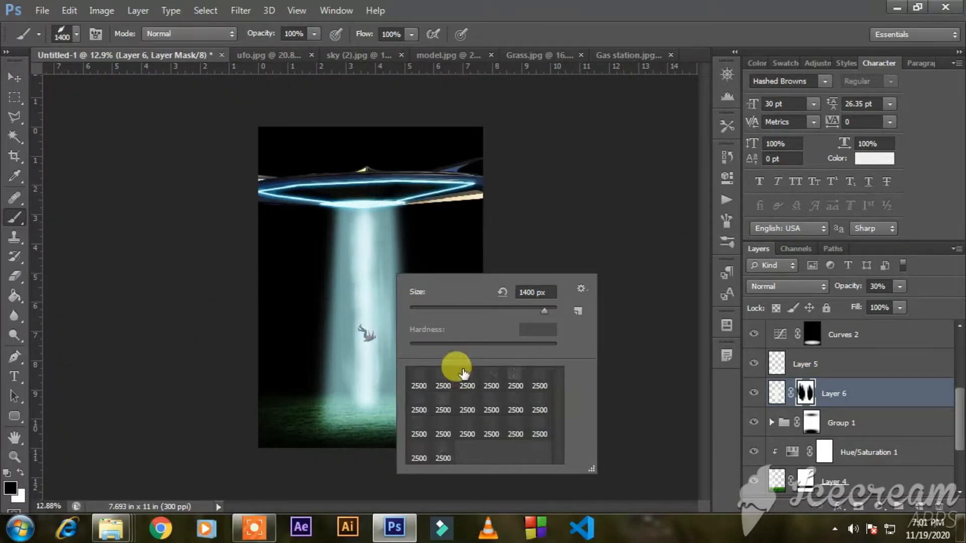
pyautogui.click(466, 377)
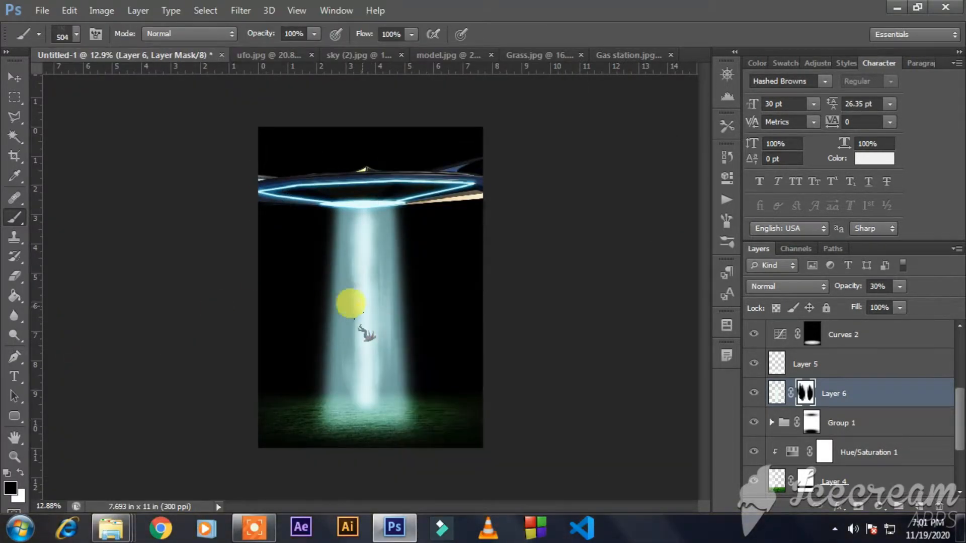
pyautogui.click(919, 506)
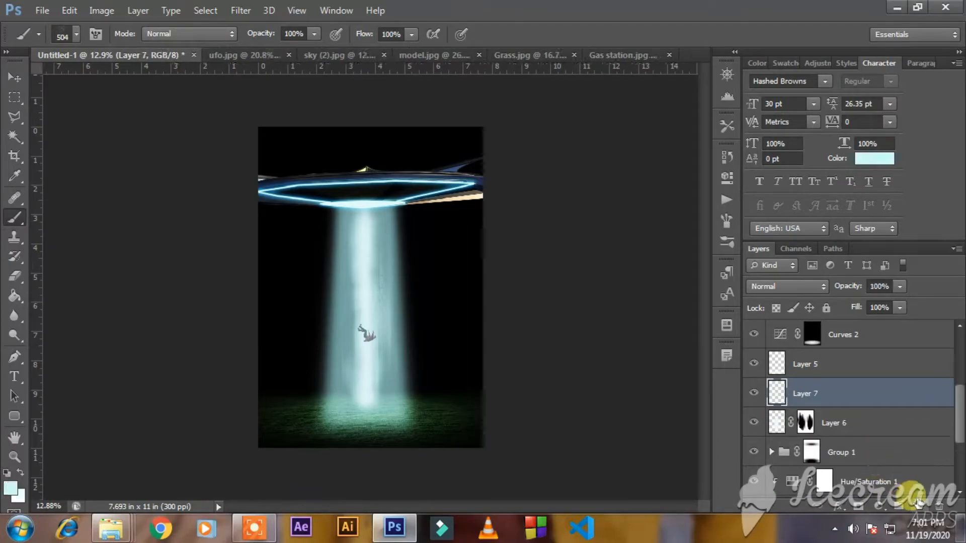
# Step: Enlarge the streak brush for Layer 7 to 2000 px and set its tip angle to -9°
pyautogui.click(445, 298)
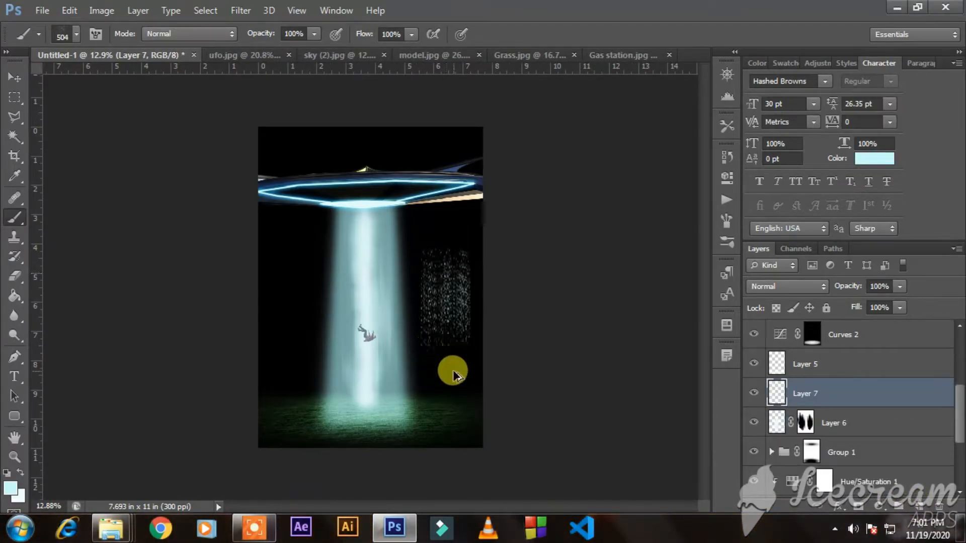
pyautogui.hotkey('ctrl', 'z')
pyautogui.press(']')
pyautogui.press(']')
pyautogui.press(']')
pyautogui.press(']')
pyautogui.press(']')
pyautogui.press(']')
pyautogui.press(']')
pyautogui.press(']')
pyautogui.press(']')
pyautogui.press(']')
pyautogui.press(']')
pyautogui.press(']')
pyautogui.press(']')
pyautogui.press(']')
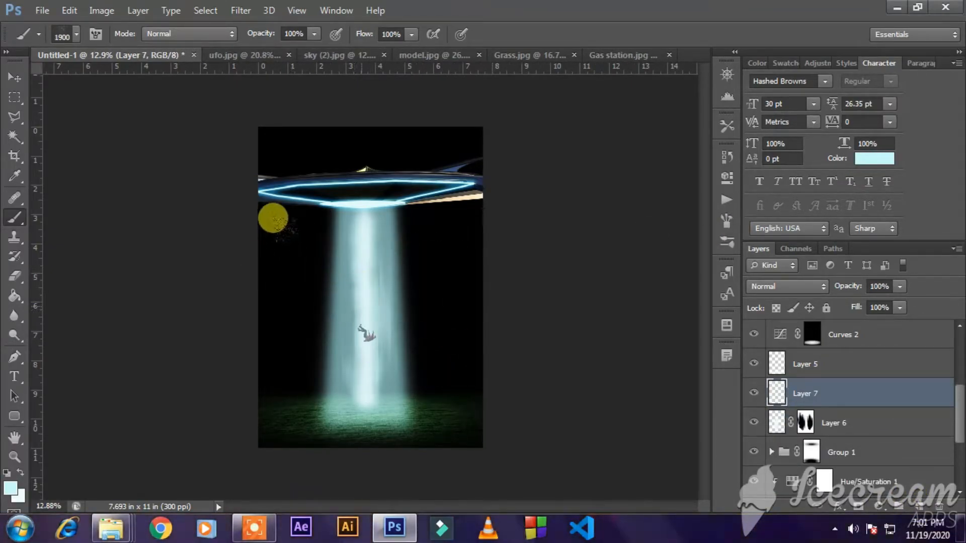
pyautogui.click(726, 221)
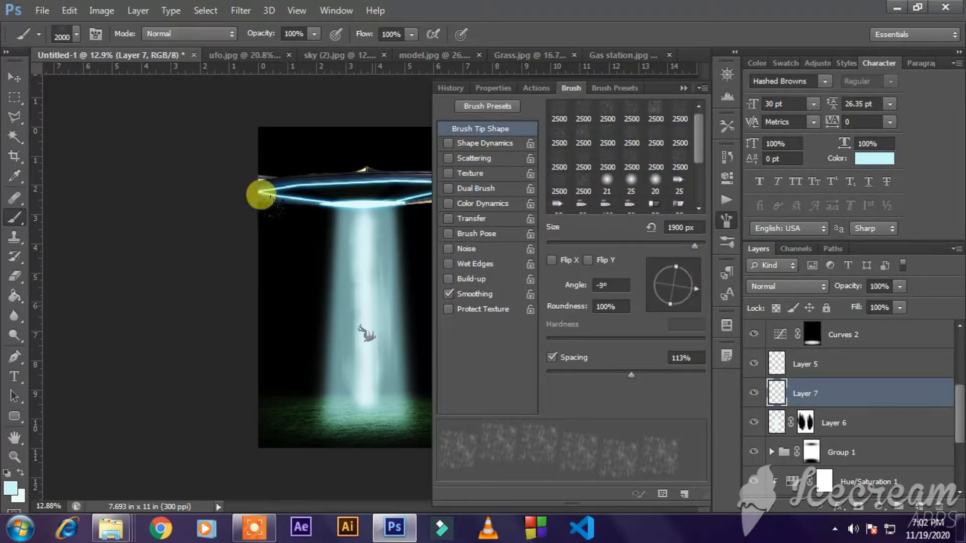
pyautogui.click(683, 88)
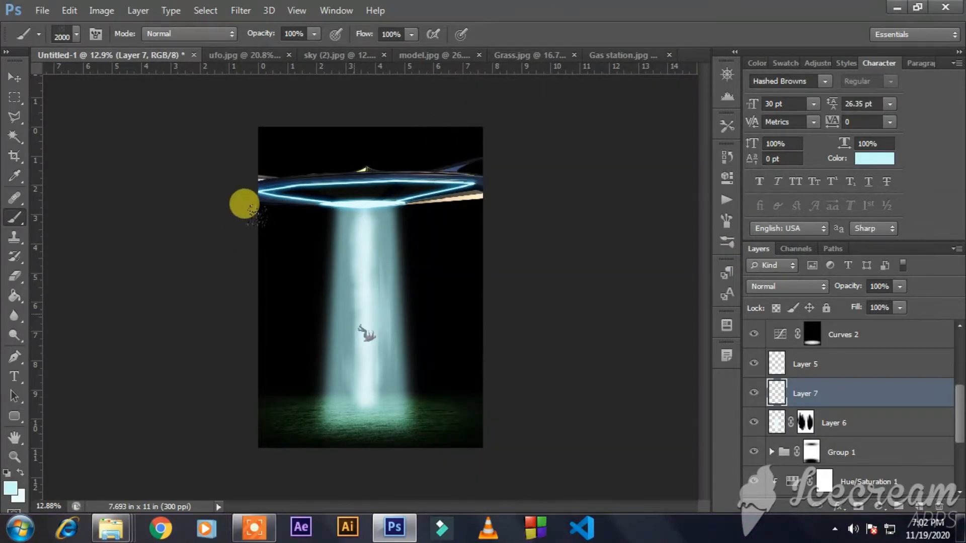
# Step: Paint near-white vertical streaks over and around the light beam on Layer 7, and pick a soft round 370 px brush
pyautogui.click(244, 203)
pyautogui.rightClick(394, 290)
pyautogui.click(579, 305)
pyautogui.click(328, 54)
pyautogui.click(423, 221)
pyautogui.click(440, 443)
pyautogui.click(502, 326)
pyautogui.click(522, 327)
pyautogui.press('Return')
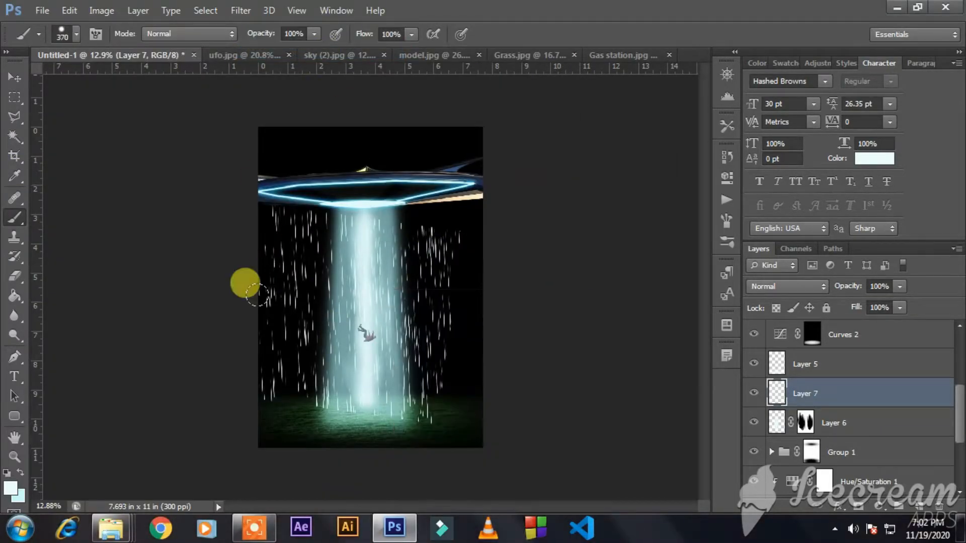
pyautogui.moveTo(260, 297); pyautogui.dragTo(273, 178)
pyautogui.click(859, 507)
pyautogui.hotkey('ctrl', 'alt', 'z')
pyautogui.hotkey('ctrl', 'alt', 'z')
# Step: Add a layer mask to Layer 7 and hide the streaks outside the beam with a soft 484 px brush
pyautogui.click(859, 506)
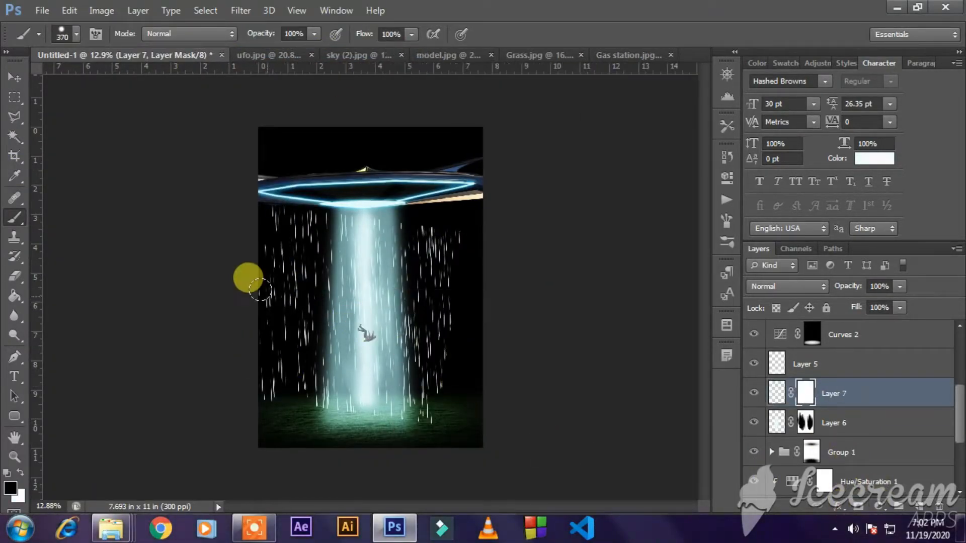
pyautogui.rightClick(286, 293)
pyautogui.click(326, 370)
pyautogui.click(437, 335)
pyautogui.press('Return')
pyautogui.moveTo(274, 290)
pyautogui.mouseDown()
pyautogui.moveTo(248, 331)
pyautogui.moveTo(309, 200)
pyautogui.moveTo(319, 199)
pyautogui.moveTo(313, 407)
pyautogui.mouseUp()
pyautogui.moveTo(396, 412)
pyautogui.mouseDown()
pyautogui.moveTo(433, 224)
pyautogui.moveTo(412, 196)
pyautogui.moveTo(425, 225)
pyautogui.mouseUp()
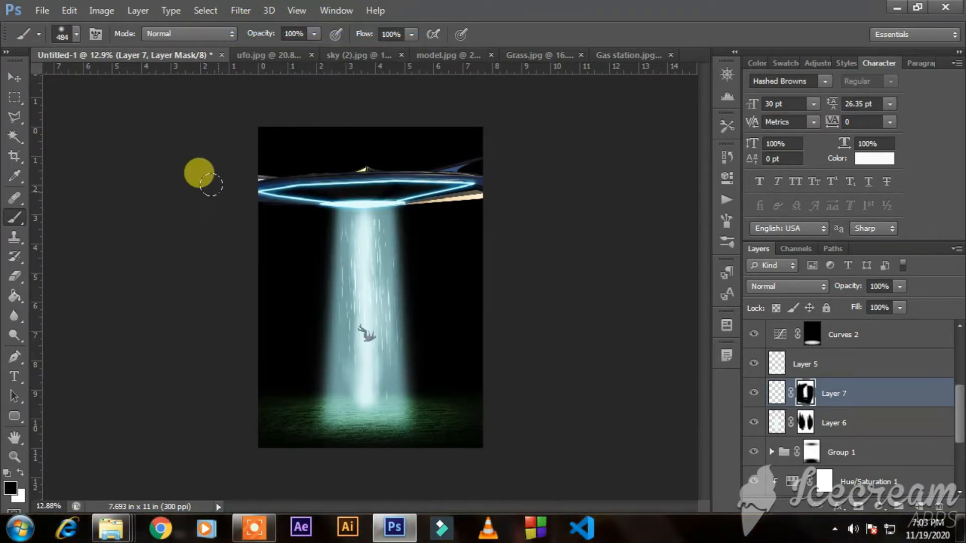
# Step: Apply a 149-pixel Gaussian Blur to Layer 7's mask to soften the edges of the streaks
pyautogui.click(240, 10)
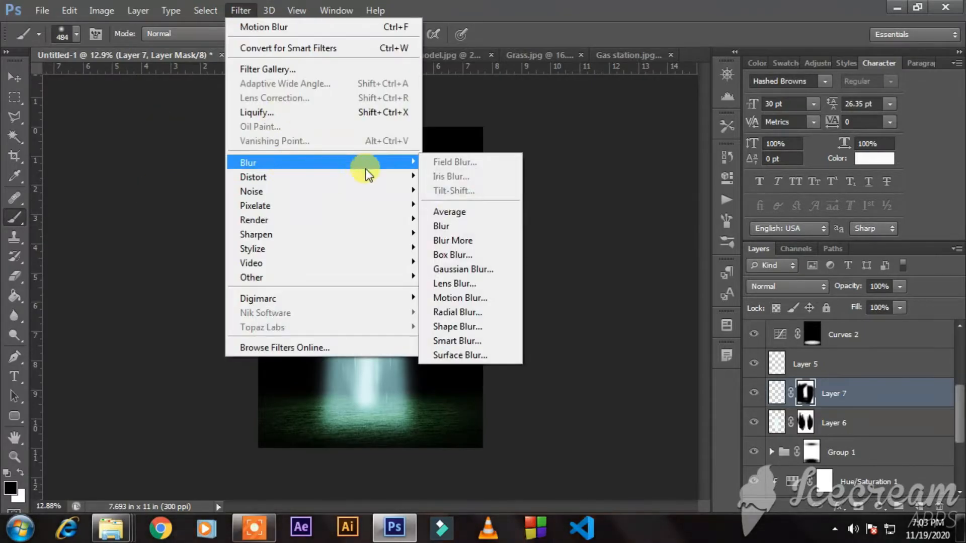
pyautogui.click(453, 277)
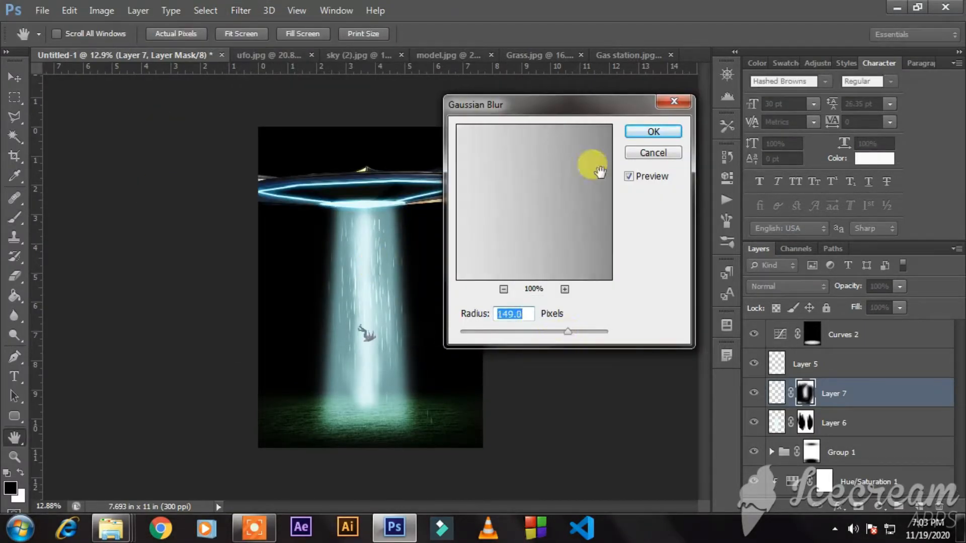
pyautogui.press('Return')
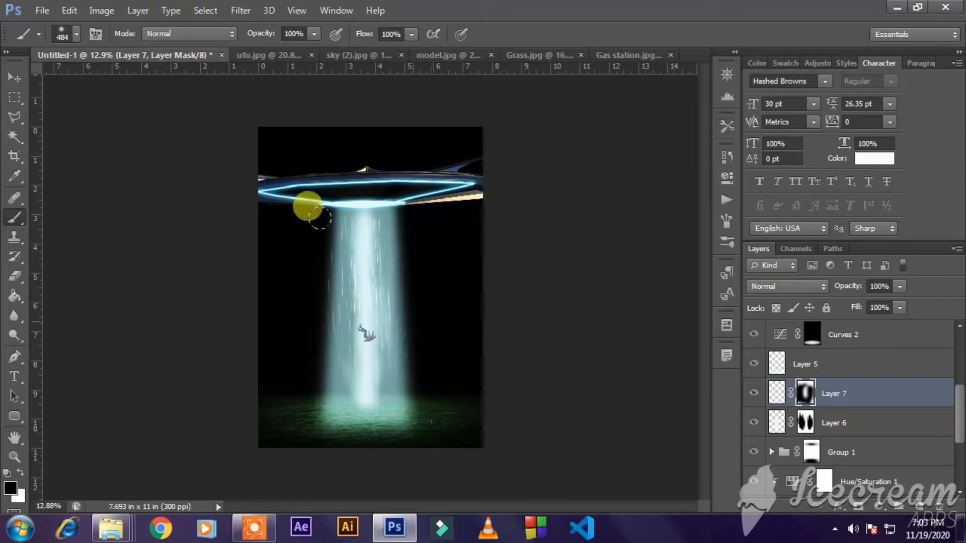
pyautogui.click(14, 77)
pyautogui.scroll(2, 372, 281)
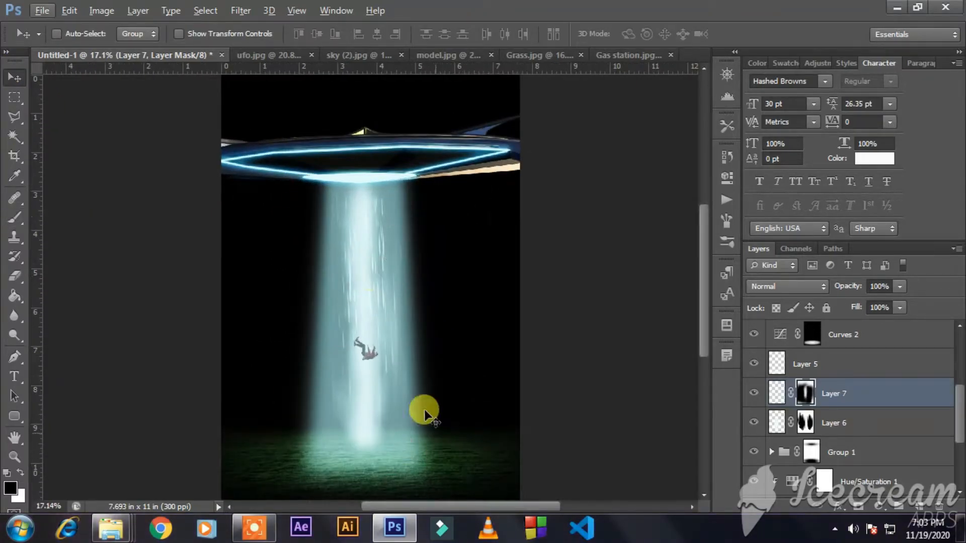
# Step: Duplicate the Hue/Saturation 1 adjustment above the grass and colorize the copy cyan with a hue of about 178
pyautogui.scroll(-3, 876, 437)
pyautogui.click(865, 395)
pyautogui.click(865, 367)
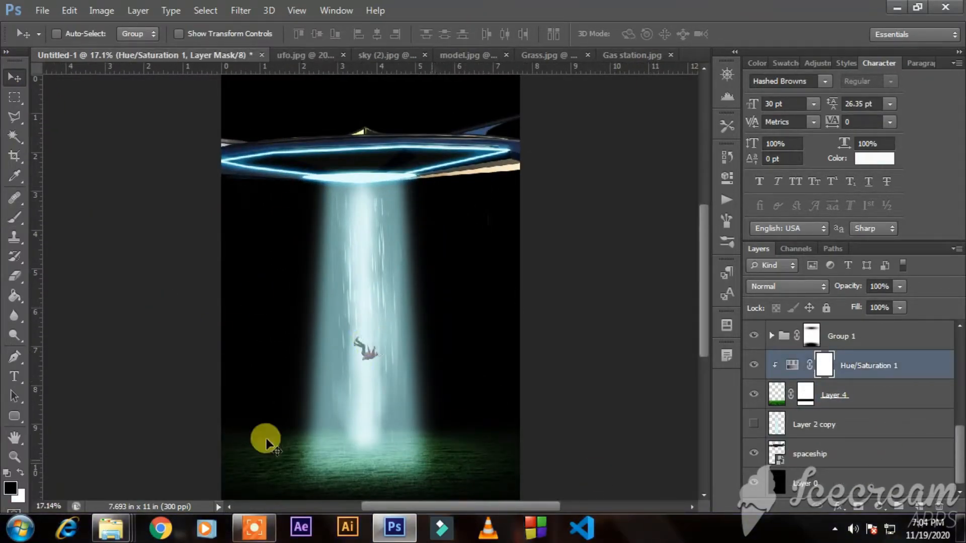
pyautogui.hotkey('ctrl', 'j')
pyautogui.doubleClick(793, 366)
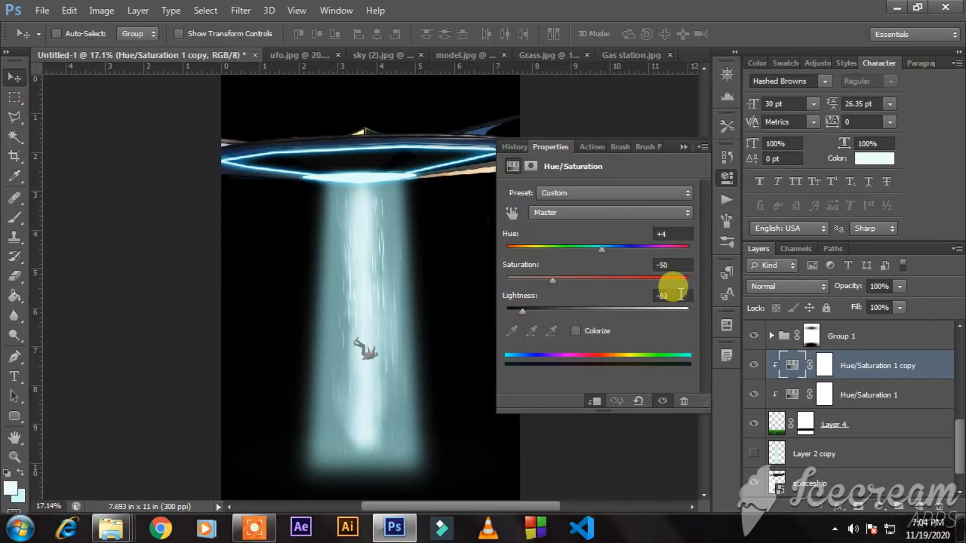
pyautogui.click(575, 331)
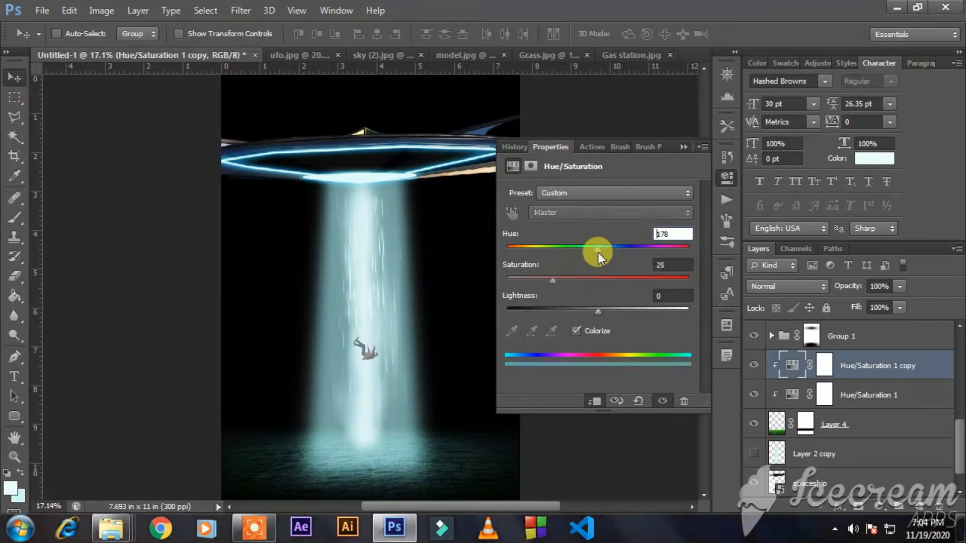
pyautogui.click(598, 250)
pyautogui.click(581, 281)
pyautogui.click(685, 146)
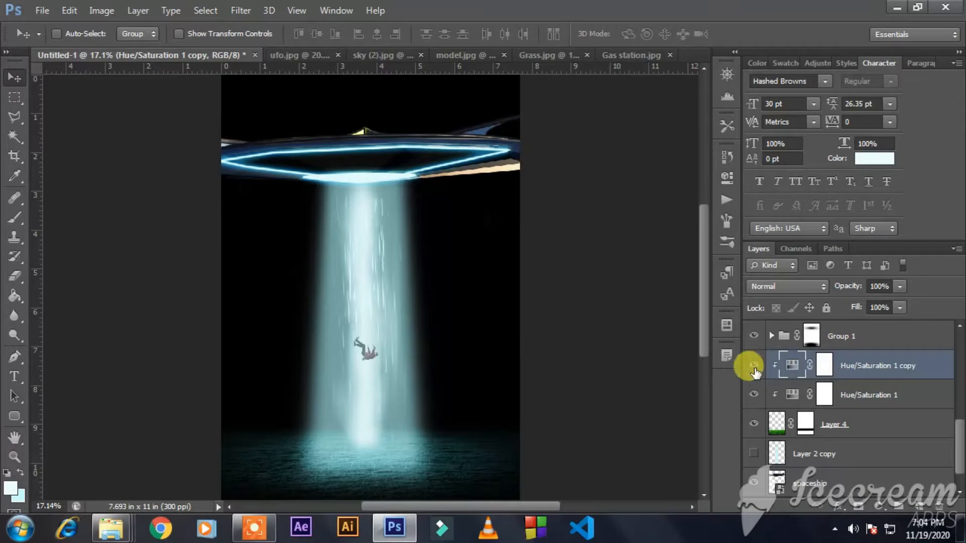
# Step: Compare the grass with and without the cyan tint, and invert the mask of Hue/Saturation 1 copy to black
pyautogui.click(754, 366)
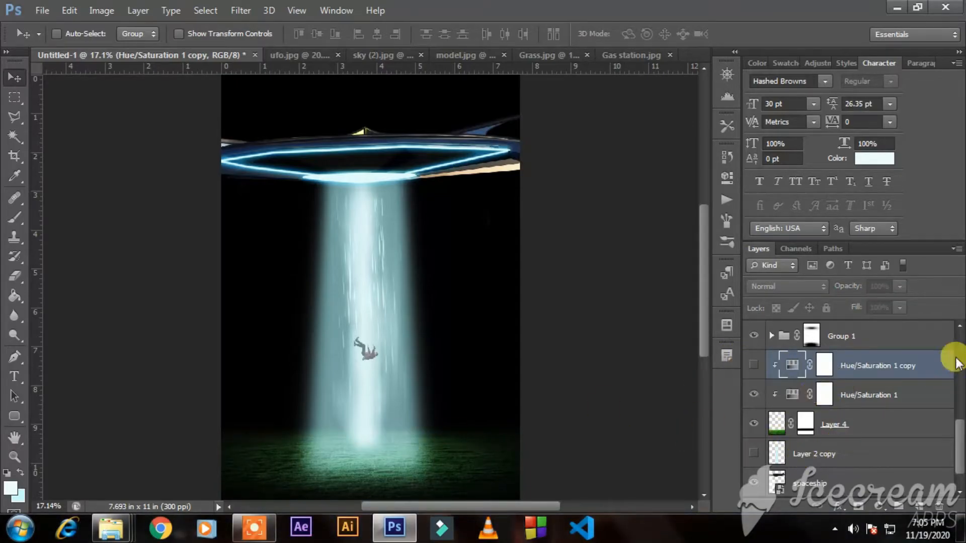
pyautogui.click(754, 366)
pyautogui.click(824, 365)
pyautogui.press('b')
pyautogui.click(20, 473)
pyautogui.hotkey('ctrl', 'i')
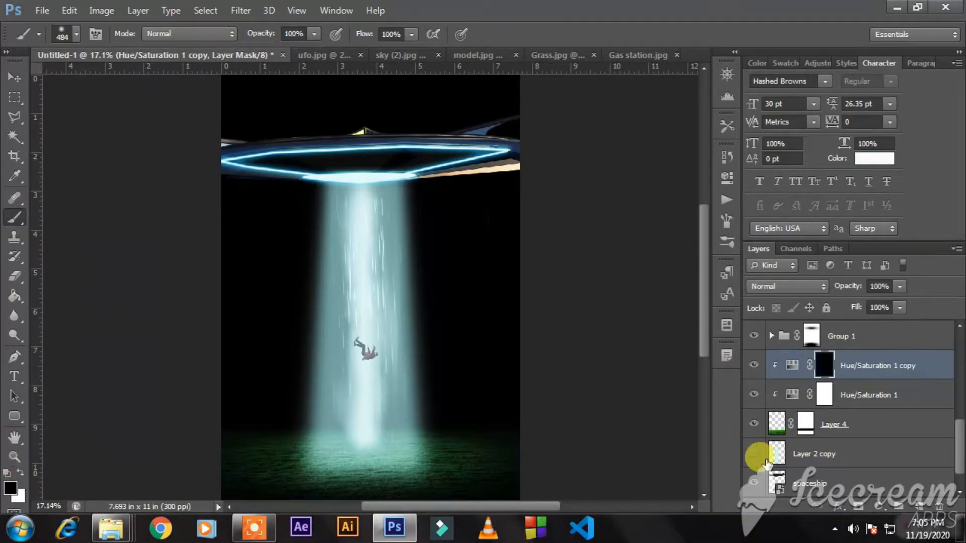
# Step: Flatten the soft brush tip by setting its angle to 0° and its roundness to 20%
pyautogui.press('F5')
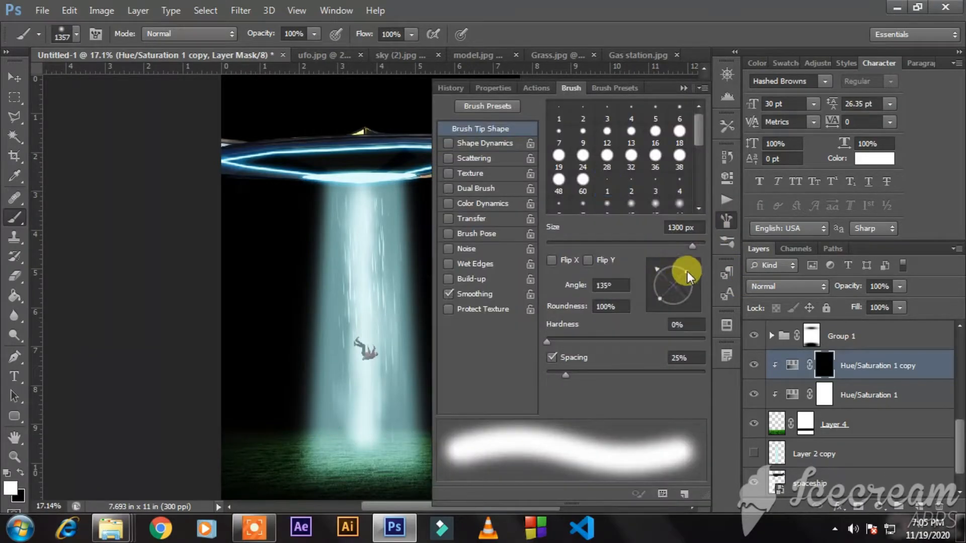
pyautogui.hotkey('ctrl', 'z')
pyautogui.write('0')
pyautogui.moveTo(606, 284); pyautogui.dragTo(585, 284)
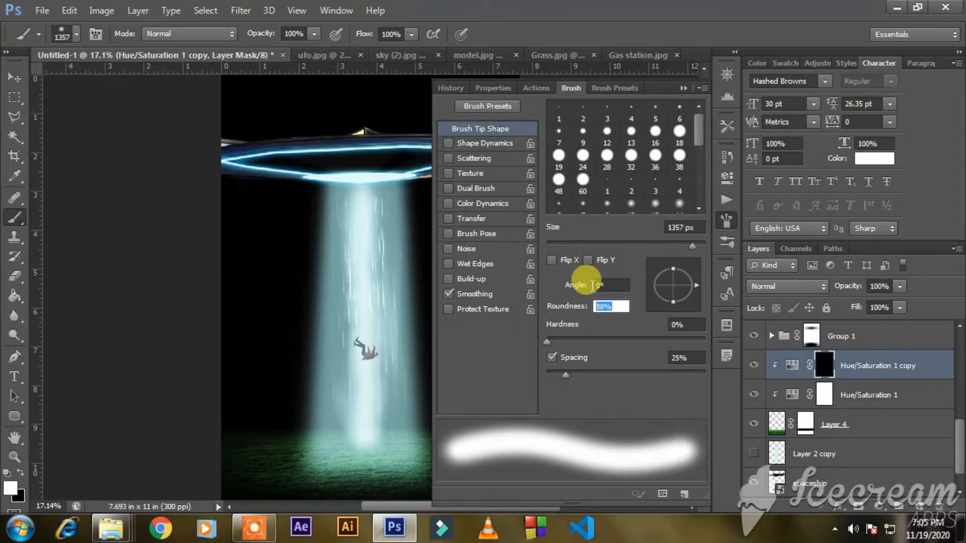
pyautogui.write('20')
pyautogui.click(726, 221)
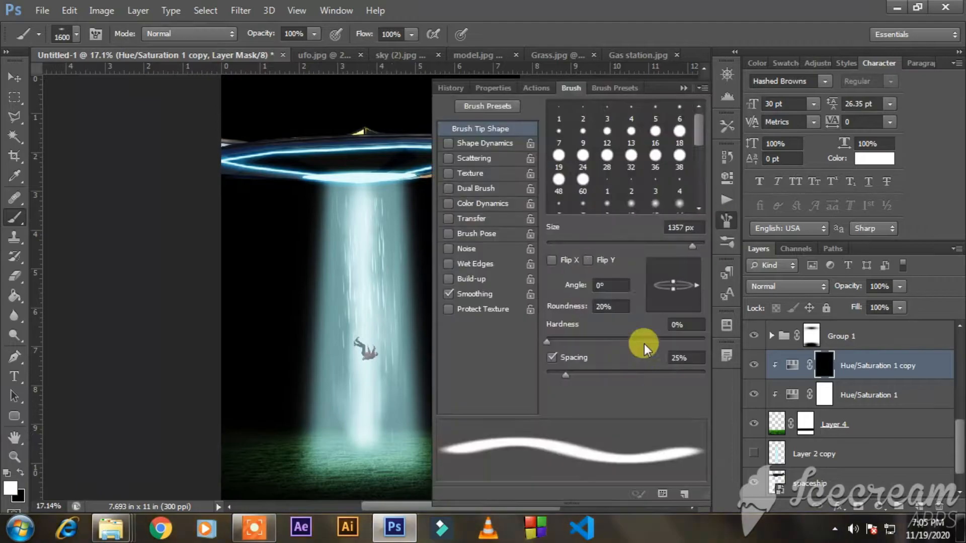
# Step: Enlarge the flattened brush and paint white on the Hue/Saturation 1 copy mask where the beam meets the grass
pyautogui.click(611, 305)
pyautogui.write('2')
pyautogui.click(697, 90)
pyautogui.press(']')
pyautogui.click(360, 464)
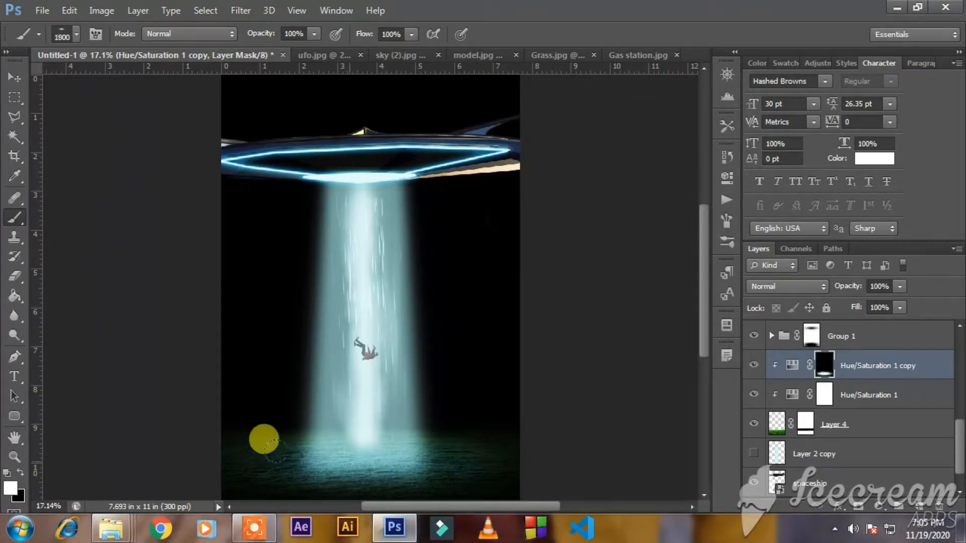
# Step: Switch to a soft 277 px brush
pyautogui.rightClick(344, 318)
pyautogui.click(526, 457)
pyautogui.click(420, 384)
pyautogui.click(531, 349)
pyautogui.click(603, 279)
# Step: Set Hue/Saturation 1 copy to hue 187, saturation 48 and lightness 0
pyautogui.doubleClick(793, 366)
pyautogui.moveTo(598, 311)
pyautogui.mouseDown()
pyautogui.moveTo(608, 310)
pyautogui.moveTo(598, 310)
pyautogui.mouseUp()
pyautogui.click(677, 293)
pyautogui.moveTo(593, 249)
pyautogui.mouseDown()
pyautogui.moveTo(614, 251)
pyautogui.moveTo(602, 248)
pyautogui.mouseUp()
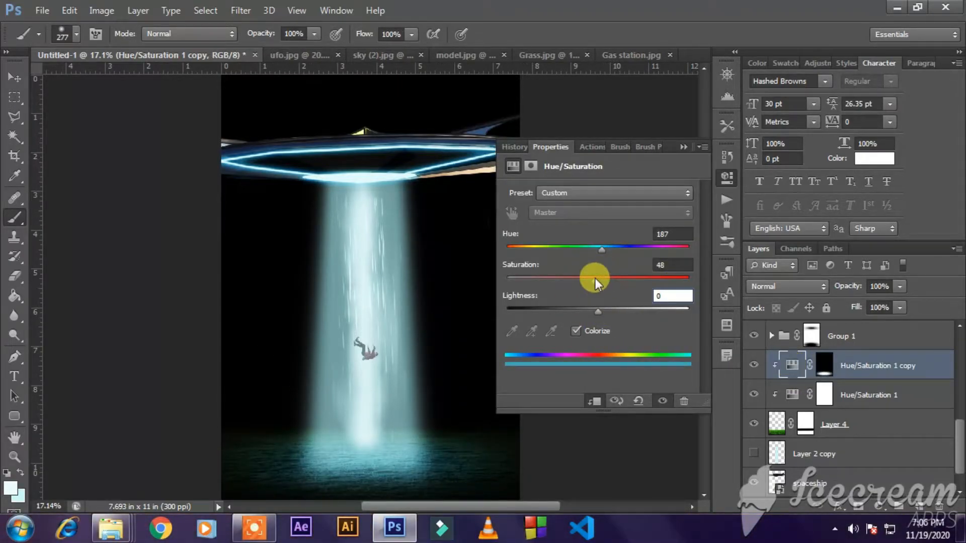
pyautogui.click(684, 147)
# Step: Compare the composition with the Curves 1 adjustment hidden and shown
pyautogui.scroll(5, 786, 371)
pyautogui.click(753, 335)
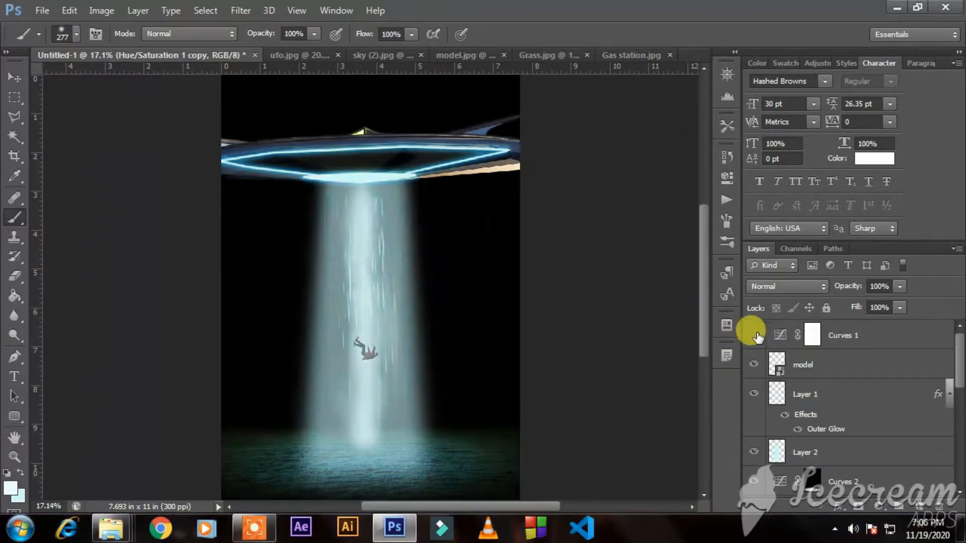
pyautogui.click(753, 334)
# Step: Bring the gas station image into Untitled-1 as a layer below Group 1, placed around the lower part of the beam
pyautogui.press('v')
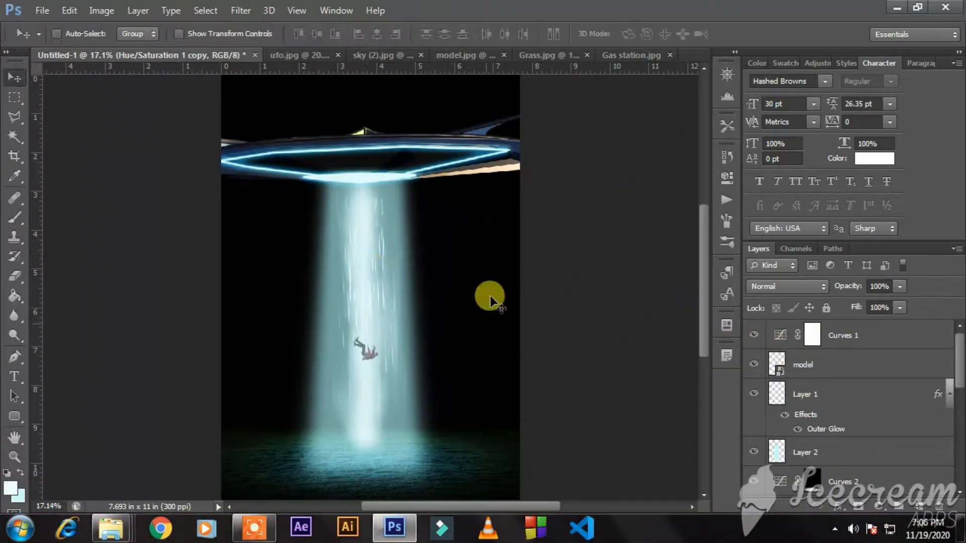
pyautogui.hotkey('ctrl', 'shift', 'Tab')
pyautogui.moveTo(73, 59); pyautogui.dragTo(584, 57)
pyautogui.moveTo(412, 61); pyautogui.dragTo(420, 144)
pyautogui.moveTo(420, 237); pyautogui.dragTo(517, 105)
pyautogui.moveTo(509, 143); pyautogui.dragTo(433, 54)
pyautogui.click(433, 55)
pyautogui.moveTo(394, 272); pyautogui.dragTo(341, 421)
# Step: Scale up the gas station layer until it spans the canvas width
pyautogui.hotkey('ctrl', 't')
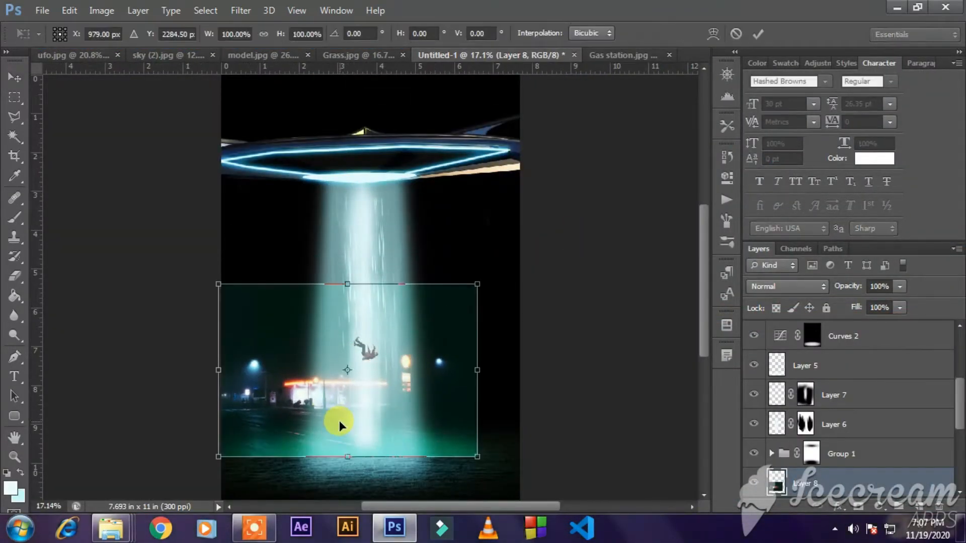
pyautogui.moveTo(518, 274); pyautogui.dragTo(545, 233)
pyautogui.press('Return')
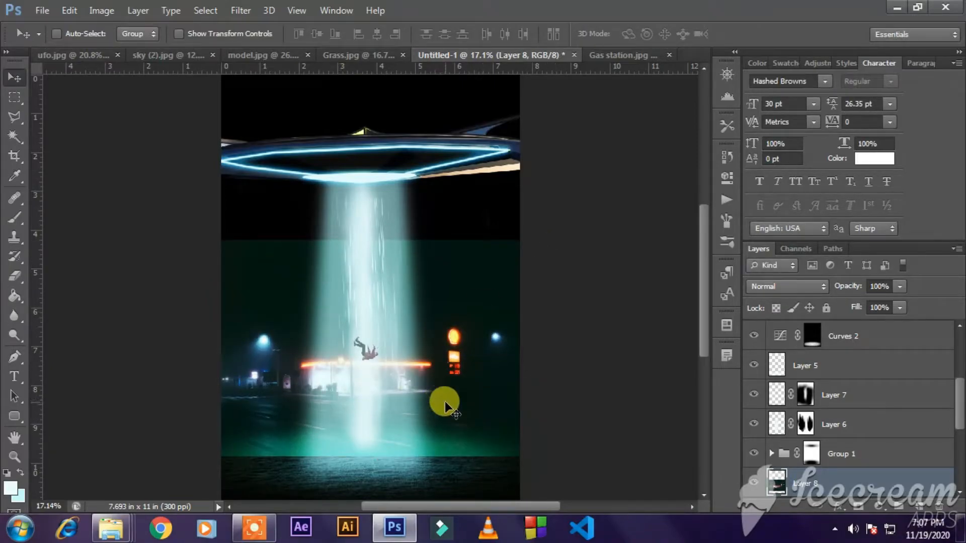
# Step: Darken the shadows of the gas station layer with a Levels adjustment
pyautogui.click(103, 11)
pyautogui.moveTo(123, 46)
pyautogui.click(343, 62)
pyautogui.moveTo(517, 227); pyautogui.dragTo(537, 227)
pyautogui.click(761, 84)
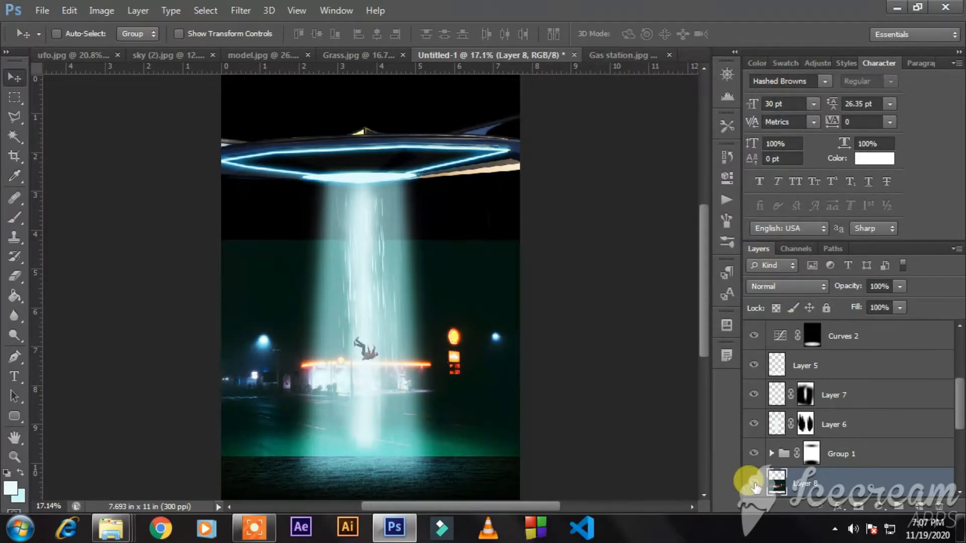
# Step: Show only the gas station layer over the black background and apply Levels with a black input of 36
pyautogui.keyDown('alt'); pyautogui.click(753, 483); pyautogui.keyUp('alt')
pyautogui.scroll(-3, 770, 472)
pyautogui.click(753, 484)
pyautogui.scroll(2, 752, 481)
pyautogui.click(102, 10)
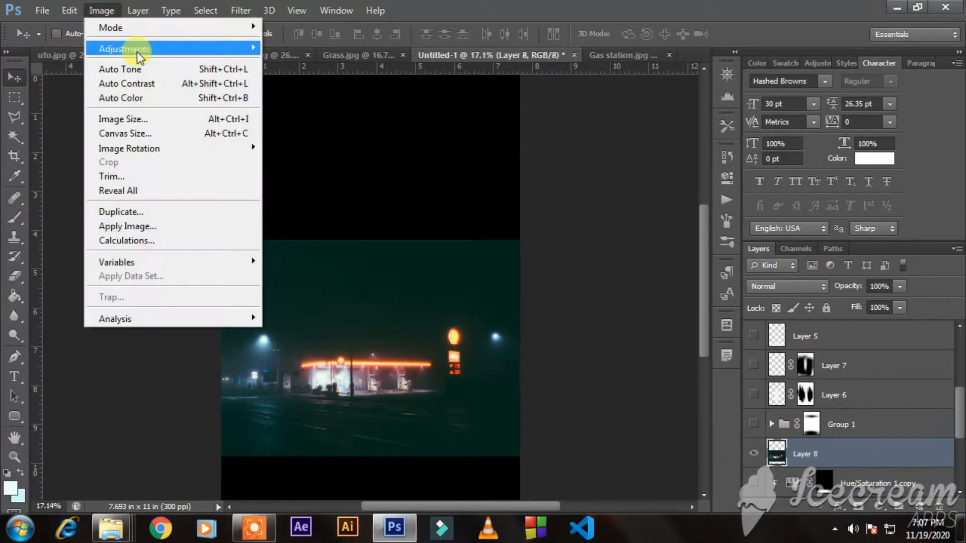
pyautogui.click(342, 62)
pyautogui.moveTo(517, 228); pyautogui.dragTo(550, 228)
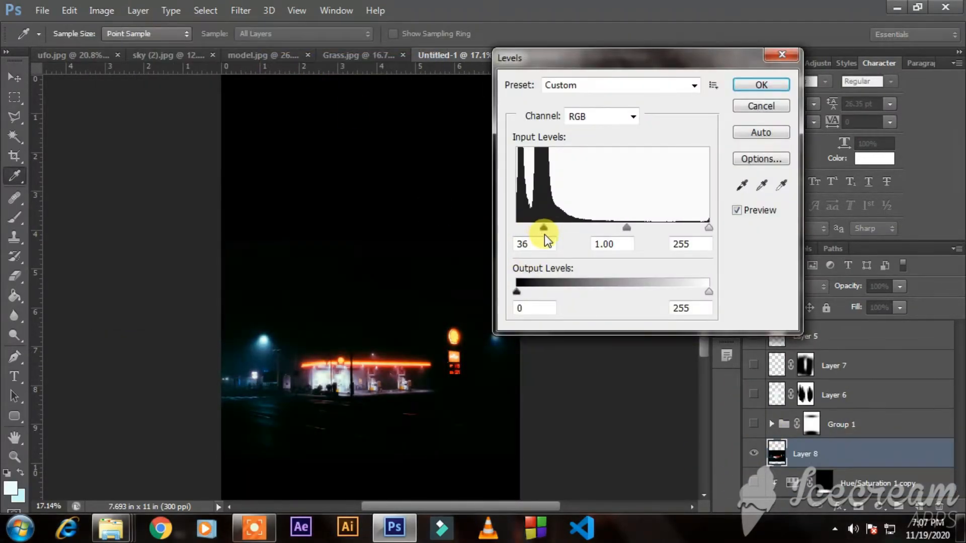
pyautogui.click(762, 85)
# Step: Make all the other layers visible again, including Layer 2 copy and Curves 1
pyautogui.keyDown('alt'); pyautogui.click(754, 454); pyautogui.keyUp('alt')
pyautogui.keyDown('alt'); pyautogui.click(753, 453); pyautogui.keyUp('alt')
pyautogui.moveTo(753, 424); pyautogui.dragTo(753, 336)
pyautogui.scroll(3, 757, 372)
pyautogui.scroll(2, 770, 382)
pyautogui.moveTo(754, 395); pyautogui.dragTo(751, 338)
pyautogui.scroll(-5, 759, 423)
pyautogui.moveTo(754, 425); pyautogui.dragTo(753, 336)
pyautogui.click(754, 454)
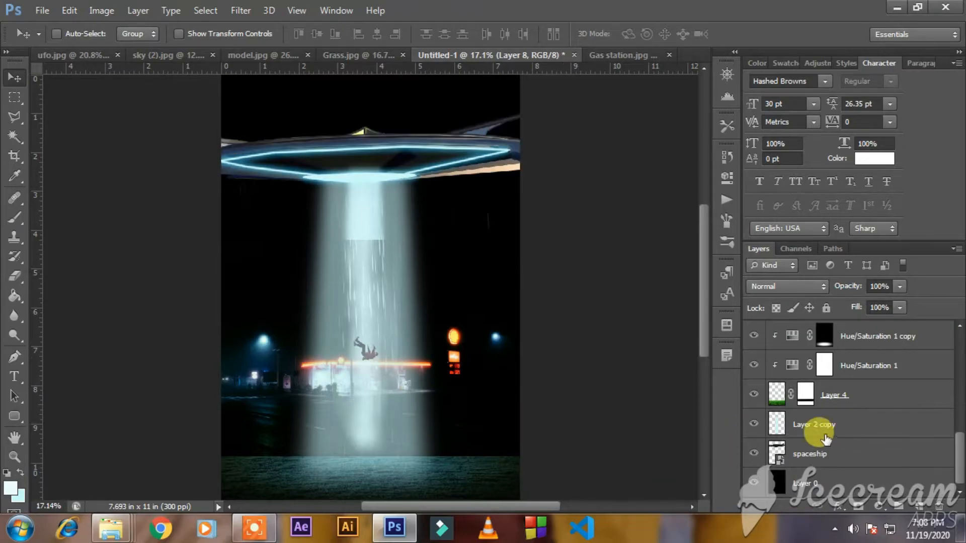
pyautogui.scroll(5, 775, 428)
pyautogui.click(754, 335)
# Step: Nudge the gas station down slightly and reorder Layer 8 to sit directly below the grass on Layer 4
pyautogui.moveTo(365, 233); pyautogui.dragTo(365, 238)
pyautogui.scroll(-2, 864, 483)
pyautogui.moveTo(850, 401); pyautogui.dragTo(850, 437)
pyautogui.moveTo(850, 454)
pyautogui.mouseDown()
pyautogui.moveTo(845, 491)
pyautogui.moveTo(856, 441)
pyautogui.mouseUp()
pyautogui.doubleClick(850, 455)
pyautogui.click(920, 163)
pyautogui.scroll(-2, 855, 442)
pyautogui.moveTo(841, 366); pyautogui.dragTo(843, 428)
pyautogui.click(847, 395)
pyautogui.click(829, 427)
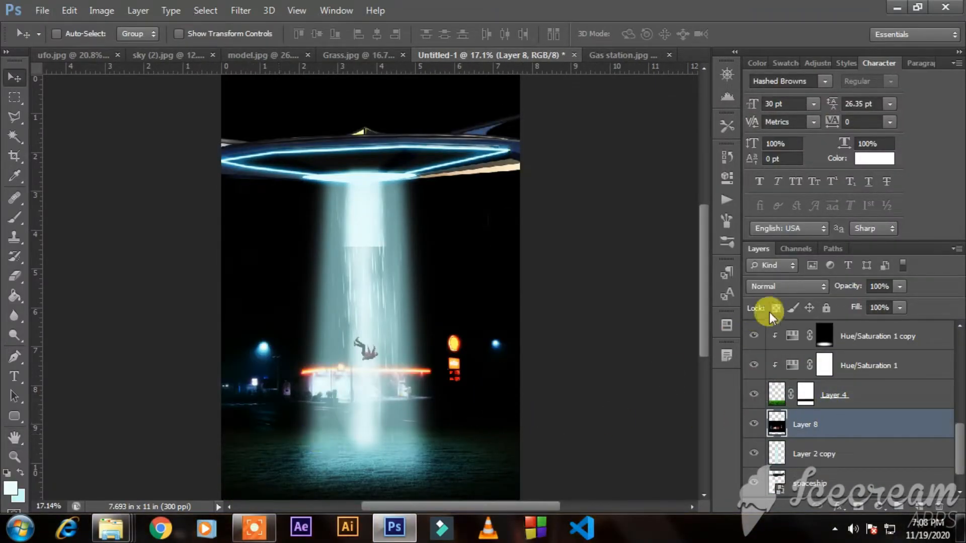
# Step: Lower Layer 8's opacity to 52%, add a layer mask, and paint out the street lamps and the round sign light
pyautogui.moveTo(830, 283); pyautogui.dragTo(805, 282)
pyautogui.click(857, 504)
pyautogui.click(14, 217)
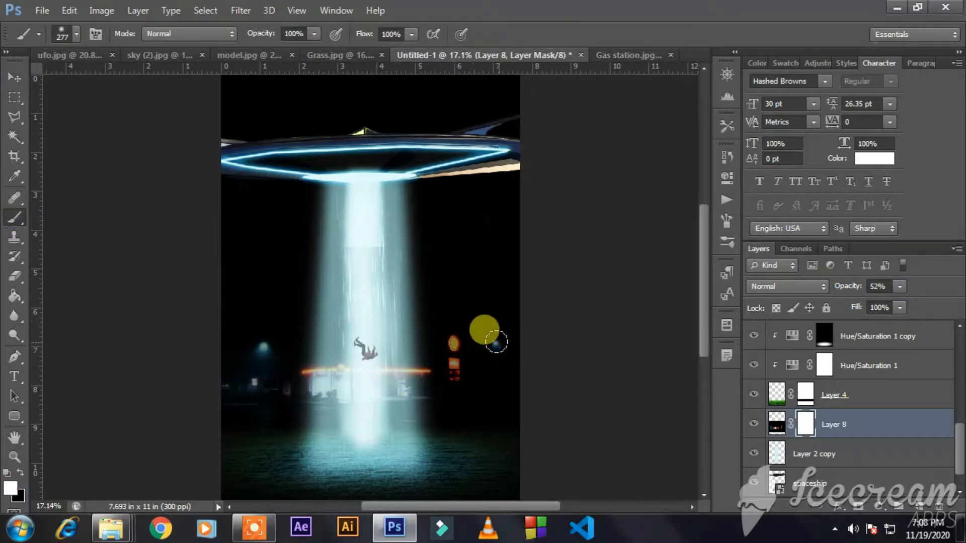
pyautogui.click(502, 363)
pyautogui.click(257, 348)
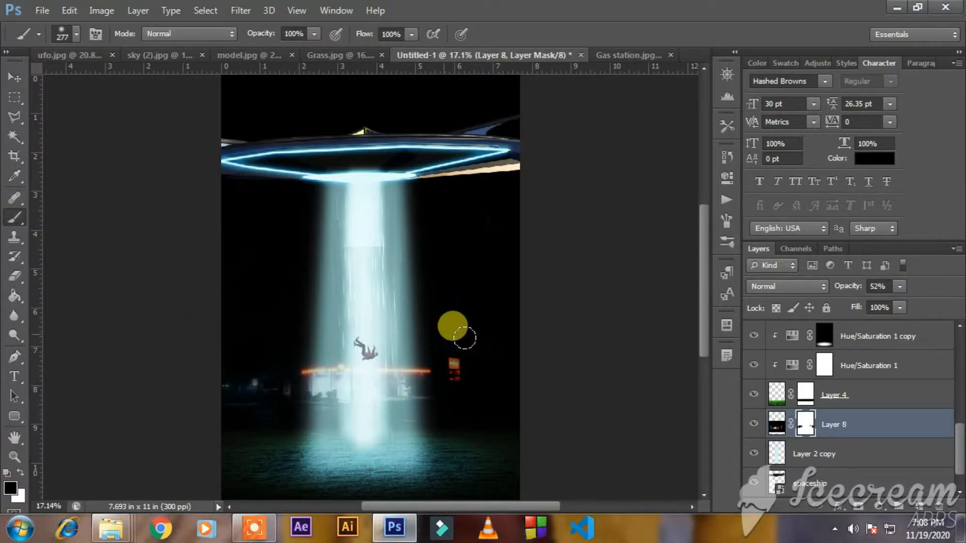
# Step: Bring the starry sky image into Untitled-1 as a layer directly above Layer 0, behind the spaceship
pyautogui.click(11, 78)
pyautogui.click(850, 484)
pyautogui.scroll(-1, 854, 486)
pyautogui.click(854, 484)
pyautogui.click(168, 55)
pyautogui.moveTo(609, 135); pyautogui.dragTo(482, 240)
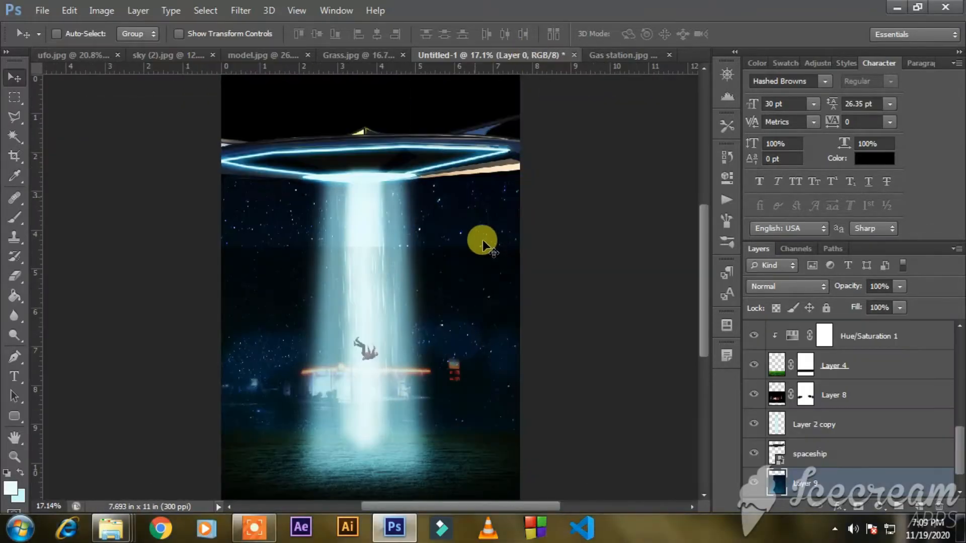
# Step: Move the starry sky on Layer 9 up with Free Transform so it covers the area above the spaceship
pyautogui.hotkey('ctrl', 't')
pyautogui.moveTo(439, 380); pyautogui.dragTo(471, 294)
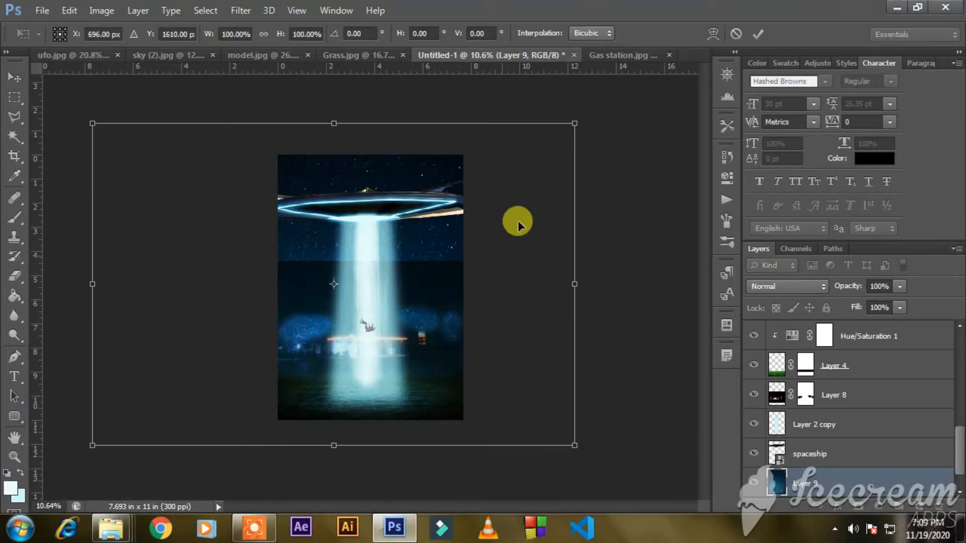
pyautogui.press('Return')
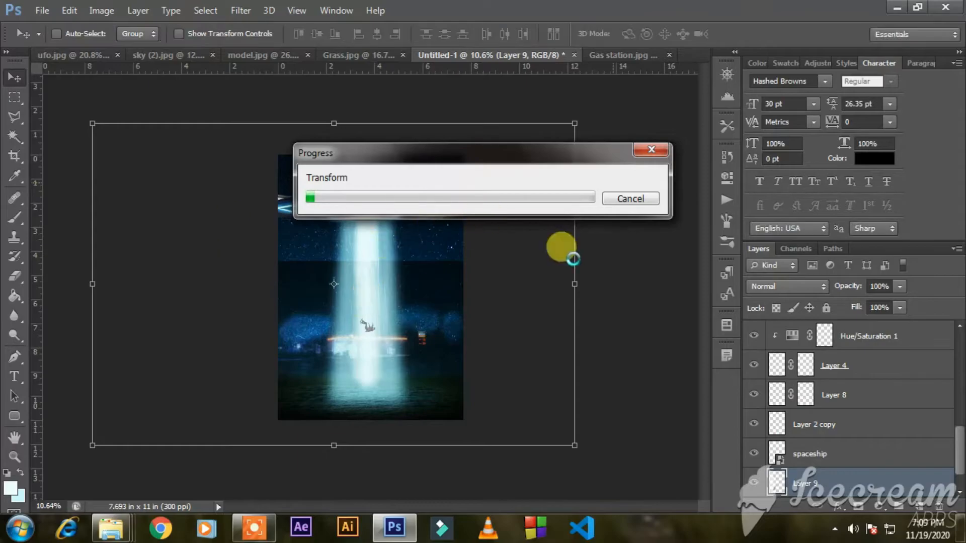
# Step: Paint black on Layer 8's mask to hide the dark area above the gas station and reveal the starry sky
pyautogui.keyDown('ctrl'); pyautogui.click(338, 279); pyautogui.keyUp('ctrl')
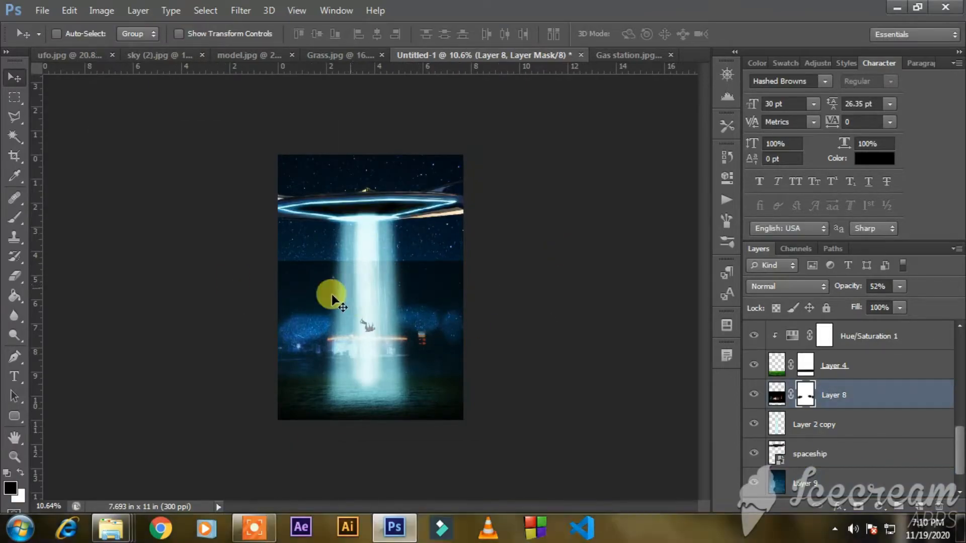
pyautogui.press('p')
pyautogui.press('b')
pyautogui.moveTo(255, 235)
pyautogui.mouseDown()
pyautogui.moveTo(278, 251)
pyautogui.moveTo(252, 254)
pyautogui.moveTo(414, 240)
pyautogui.moveTo(448, 319)
pyautogui.mouseUp()
pyautogui.scroll(2, 448, 319)
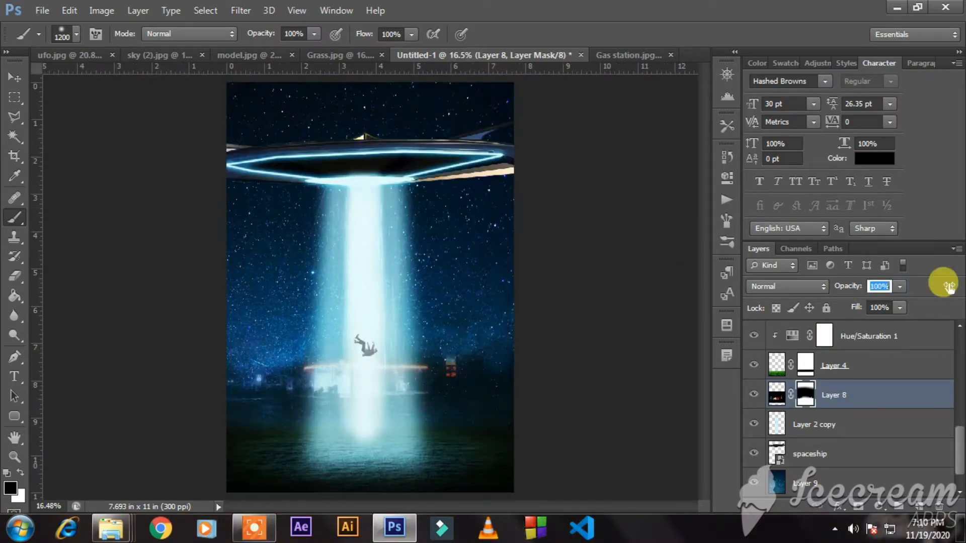
# Step: Set Layer 8's opacity to 100% and try adjusting its Blend If shadow slider
pyautogui.moveTo(854, 291); pyautogui.dragTo(713, 367)
pyautogui.doubleClick(923, 394)
pyautogui.moveTo(646, 377)
pyautogui.mouseDown()
pyautogui.moveTo(666, 381)
pyautogui.moveTo(643, 371)
pyautogui.mouseUp()
pyautogui.press('Return')
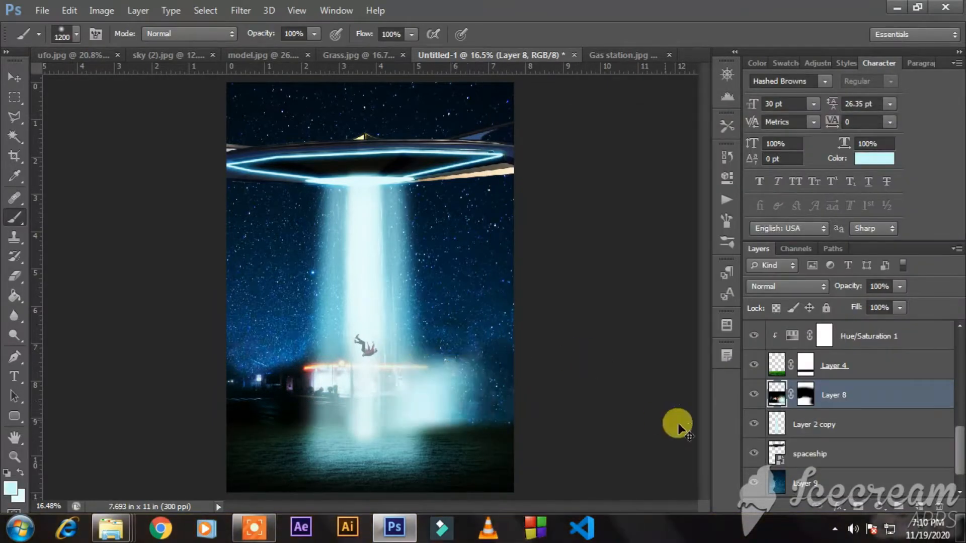
# Step: Repaint Layer 8's mask to bring back the ground and sign beside the gas station, masking out the sky above them
pyautogui.click(804, 395)
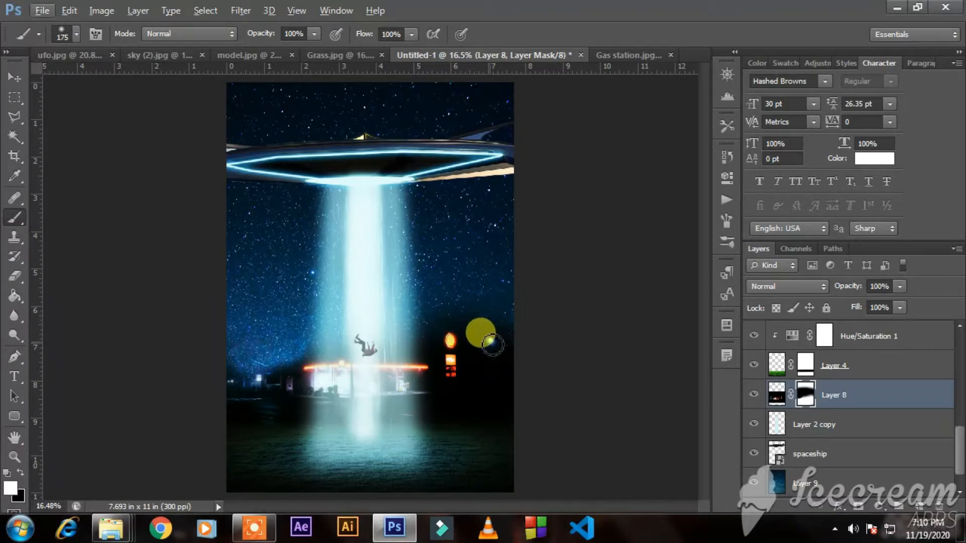
pyautogui.press('x')
pyautogui.moveTo(492, 345); pyautogui.dragTo(387, 313)
pyautogui.click(16, 84)
# Step: Try several blend modes on Layer 9, return it to Normal, and lower its opacity to 20%
pyautogui.click(805, 482)
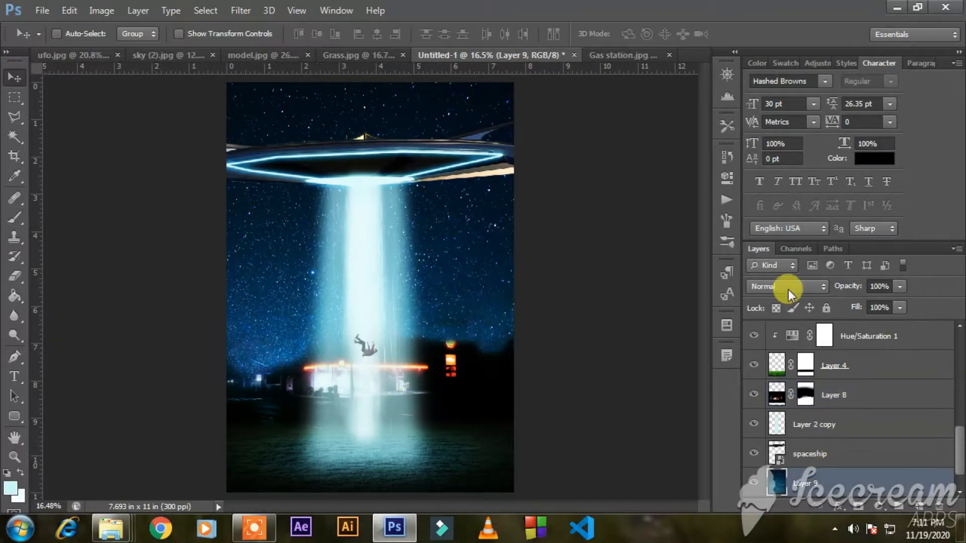
pyautogui.click(787, 286)
pyautogui.click(780, 233)
pyautogui.click(788, 286)
pyautogui.click(777, 55)
pyautogui.click(788, 286)
pyautogui.click(772, 117)
pyautogui.click(787, 286)
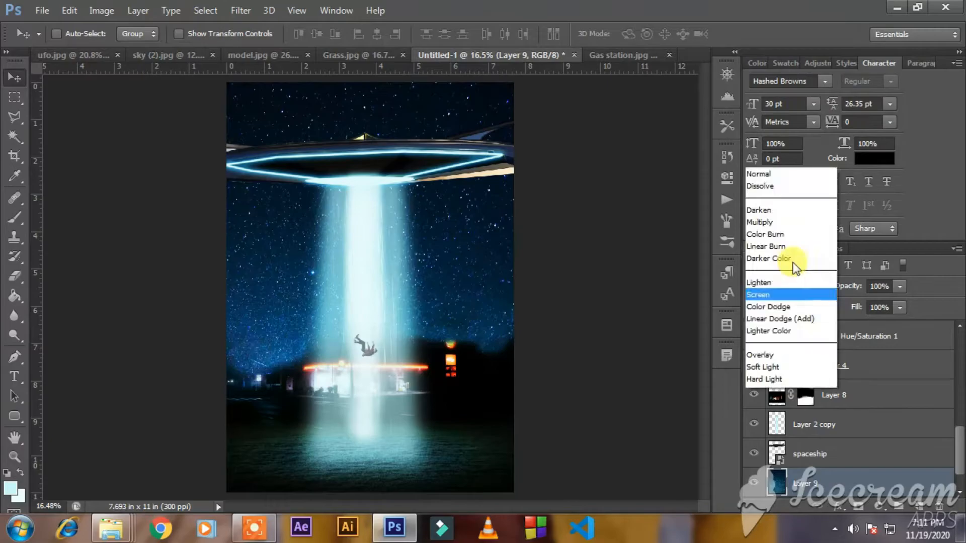
pyautogui.moveTo(850, 287)
pyautogui.mouseDown()
pyautogui.moveTo(831, 278)
pyautogui.moveTo(826, 287)
pyautogui.moveTo(845, 283)
pyautogui.mouseUp()
pyautogui.click(820, 286)
pyautogui.click(760, 7)
# Step: Paint black on Layer 8's mask to hide the lit sign beside the gas station
pyautogui.click(833, 395)
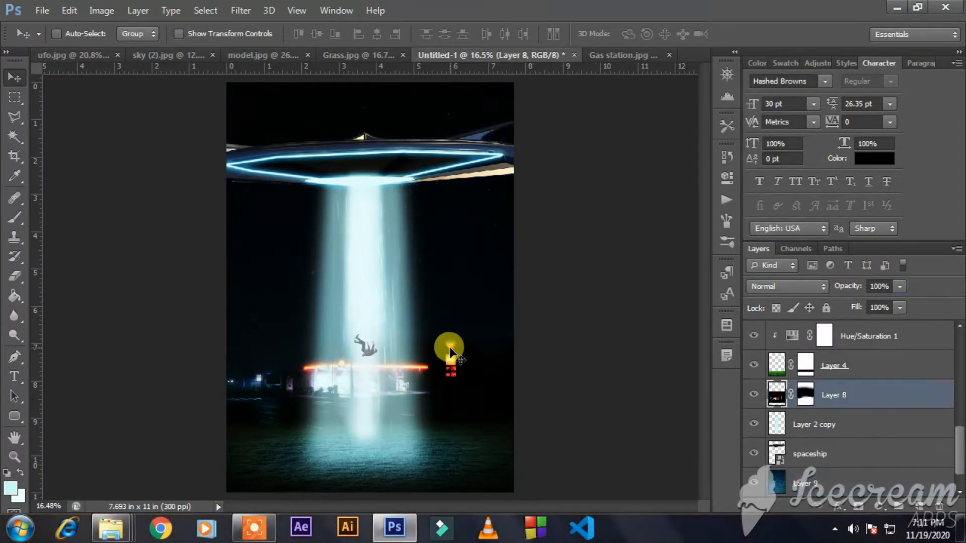
pyautogui.press('b')
pyautogui.press('d')
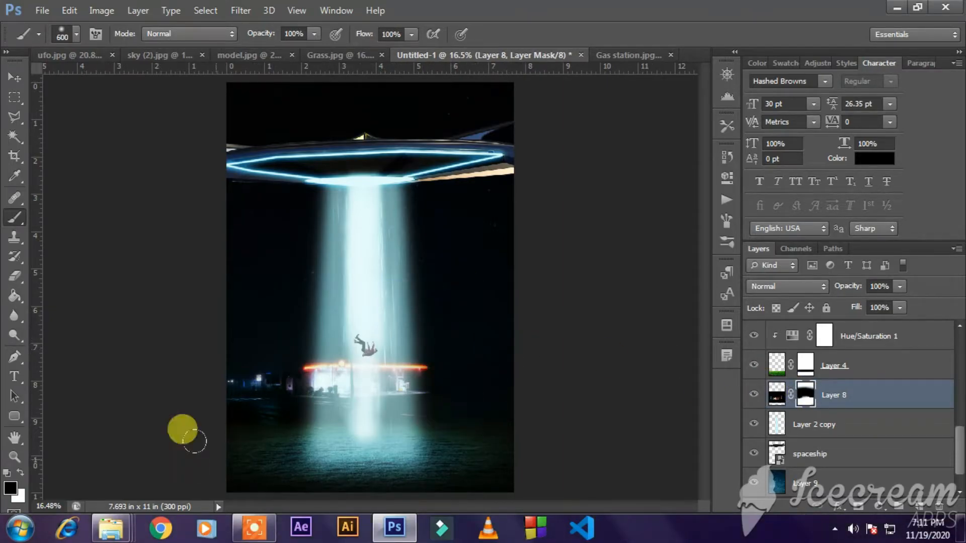
# Step: In Layer 9's blending options, set Blend If to Blue and raise the This Layer shadow slider to drop the dark sky tones
pyautogui.doubleClick(855, 448)
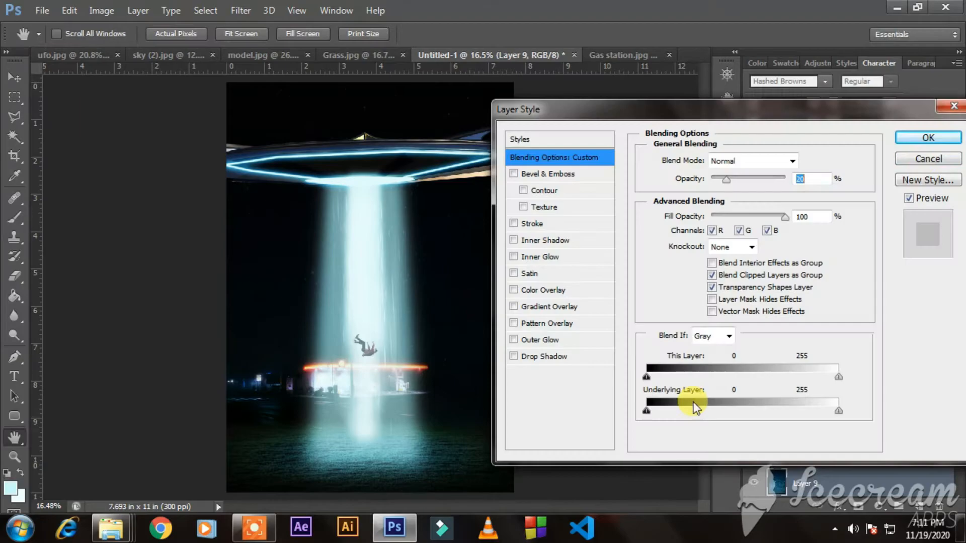
pyautogui.click(715, 340)
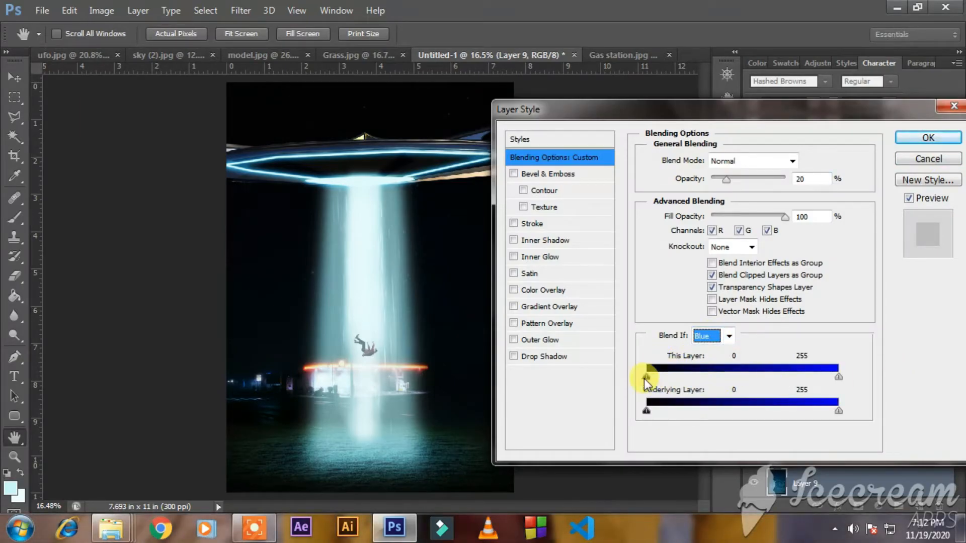
pyautogui.click(913, 143)
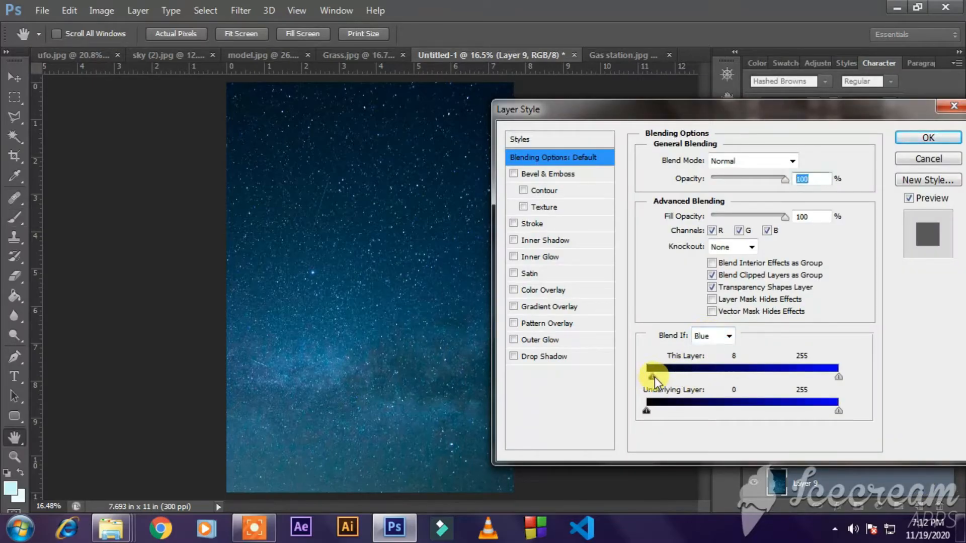
pyautogui.moveTo(654, 377)
pyautogui.mouseDown()
pyautogui.moveTo(688, 376)
pyautogui.moveTo(672, 376)
pyautogui.mouseUp()
pyautogui.press('Return')
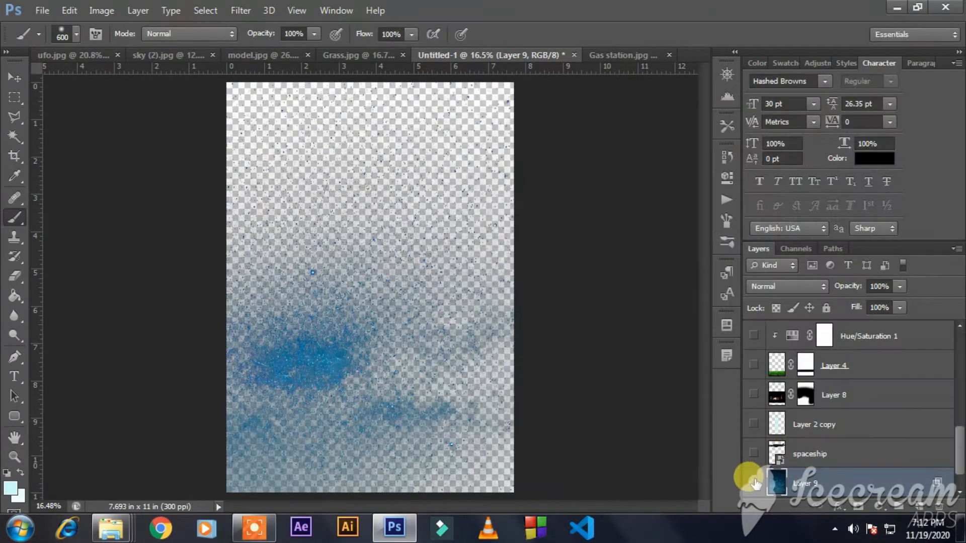
# Step: Make all the other layers visible again and set Layer 9's opacity to 20%
pyautogui.keyDown('alt'); pyautogui.click(755, 482); pyautogui.keyUp('alt')
pyautogui.click(851, 285)
pyautogui.write('20')
pyautogui.press('Return')
pyautogui.click(14, 77)
pyautogui.scroll(-1, 869, 473)
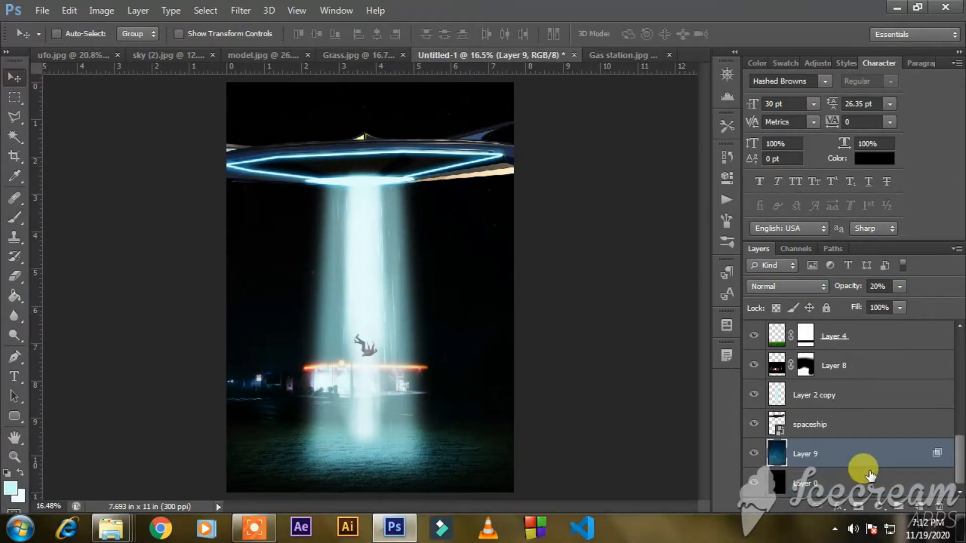
# Step: Group all layers from Layer 0 up to the topmost one and create a merged copy of the group
pyautogui.click(870, 475)
pyautogui.scroll(5, 874, 423)
pyautogui.keyDown('shift'); pyautogui.click(850, 332); pyautogui.keyUp('shift')
pyautogui.hotkey('ctrl', 'g')
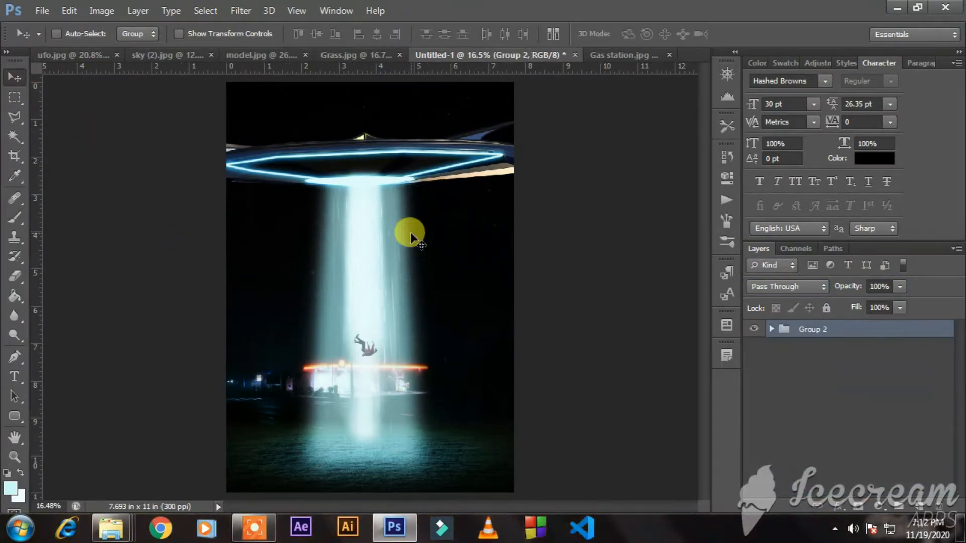
pyautogui.hotkey('ctrl', 'alt', 'e')
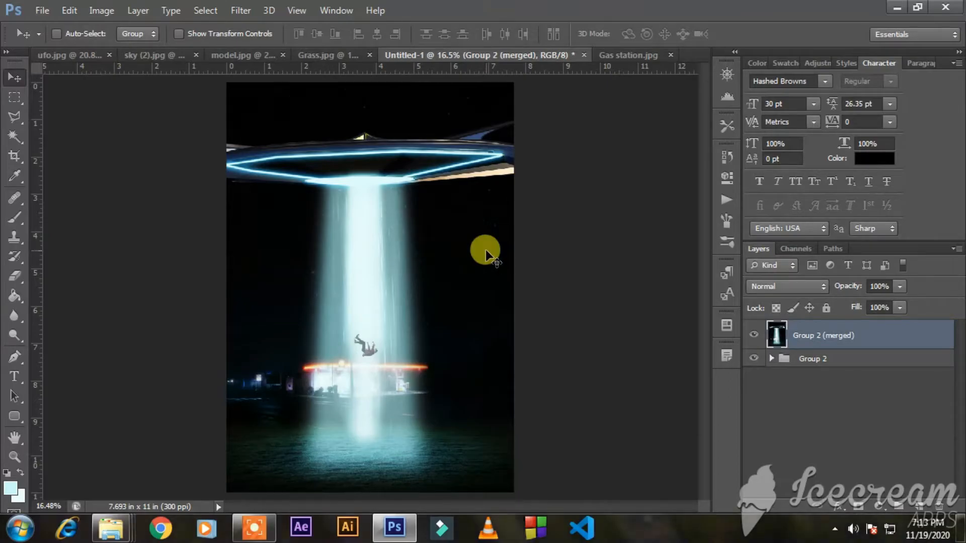
# Step: Run a Topaz Labs filter on the Group 2 (merged) layer and switch to the plug-in's window
pyautogui.click(240, 10)
pyautogui.moveTo(291, 327)
pyautogui.click(495, 398)
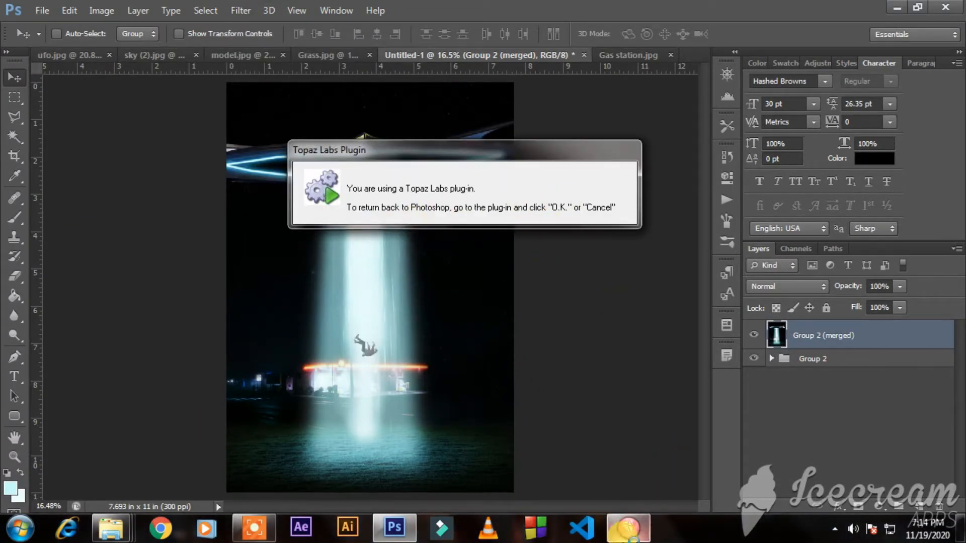
pyautogui.click(633, 526)
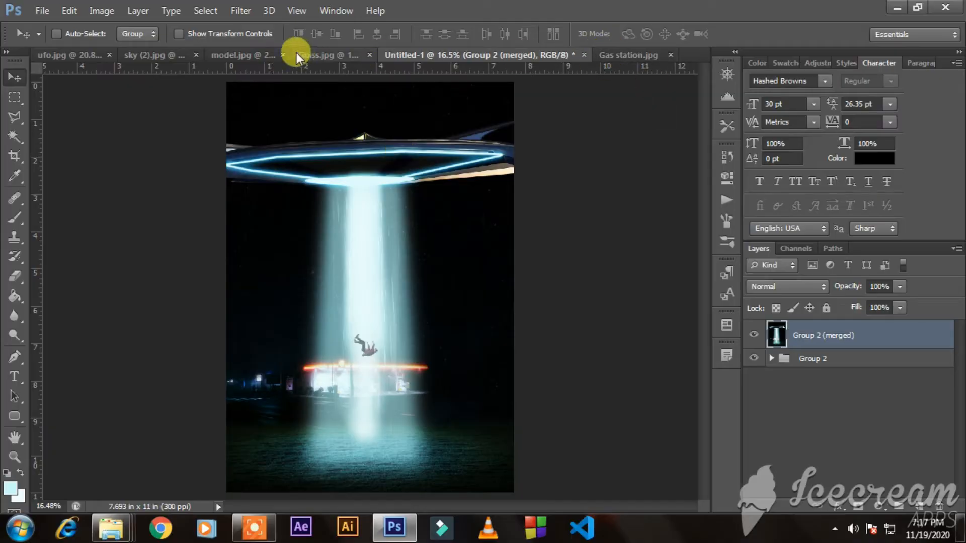
# Step: Disable the layer mask in ufo.jpg and try to bring the full moon scene into Untitled-1
pyautogui.click(285, 51)
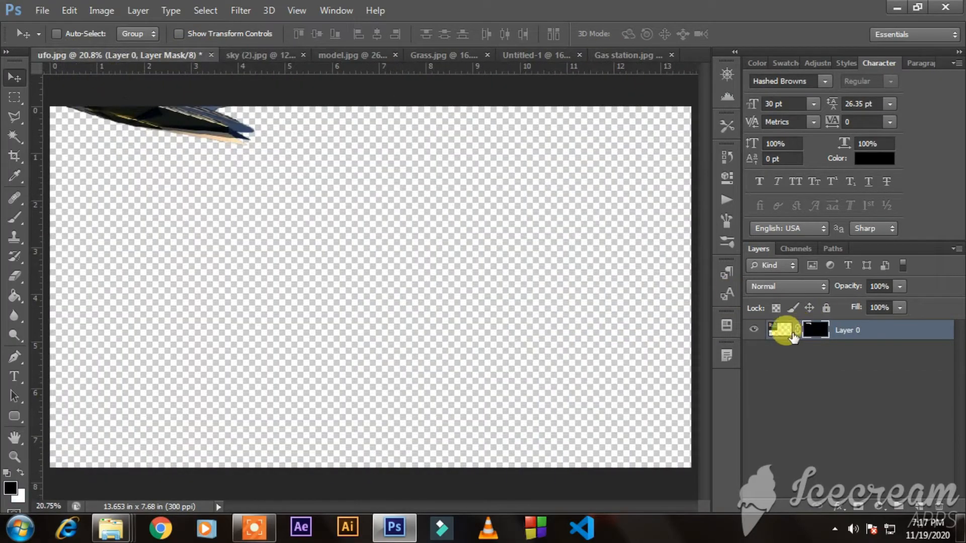
pyautogui.keyDown('shift'); pyautogui.click(792, 334); pyautogui.keyUp('shift')
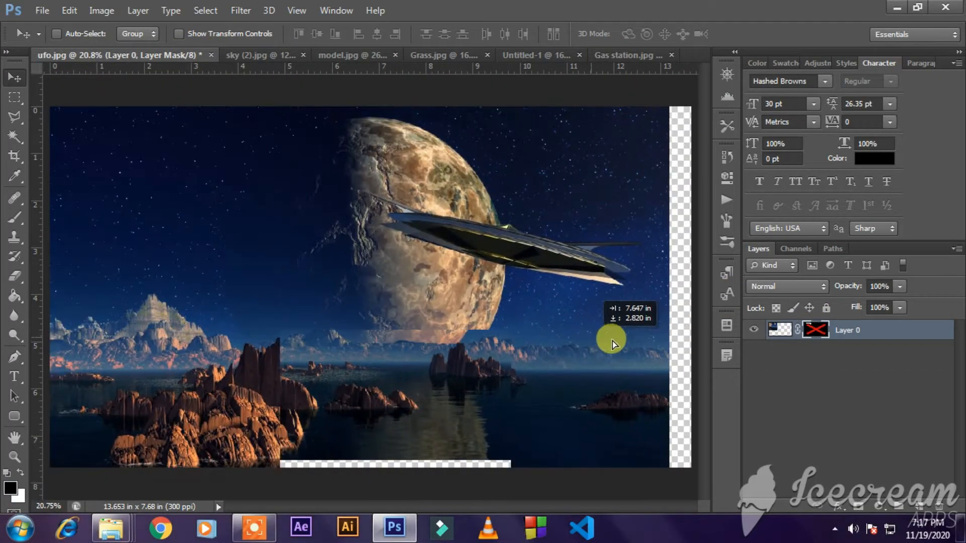
pyautogui.click(618, 54)
pyautogui.click(403, 55)
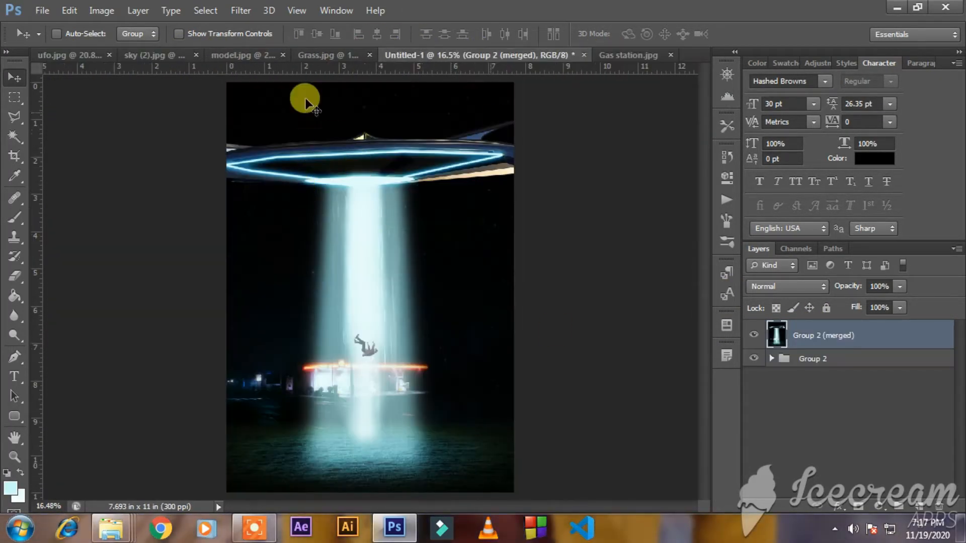
# Step: Hide the Group 2 (merged) layer and expand Group 2 down to its lowest layers
pyautogui.click(753, 334)
pyautogui.click(771, 358)
pyautogui.scroll(-5, 821, 404)
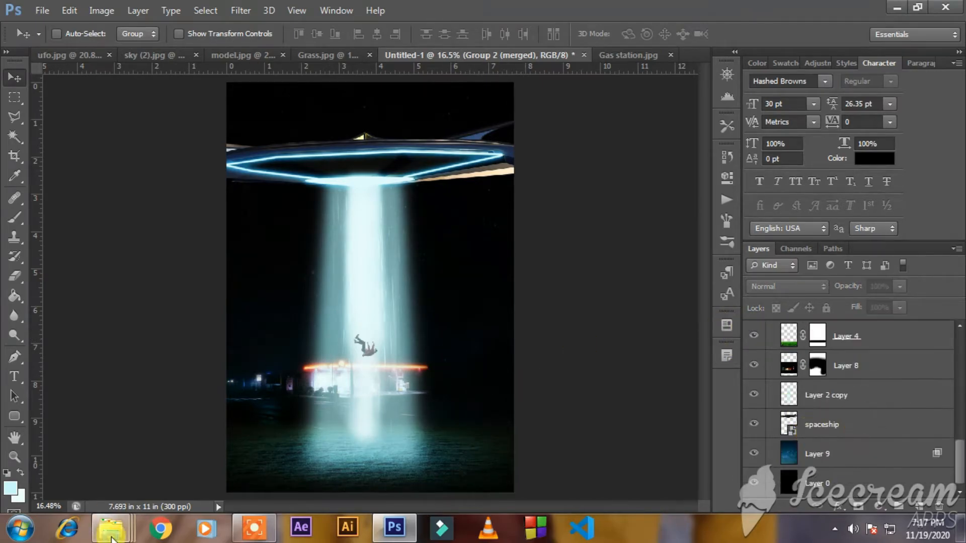
# Step: Open earth-11008.jpg from the file explorer in Photoshop and convert its background to a regular layer
pyautogui.click(111, 528)
pyautogui.click(11, 29)
pyautogui.click(577, 153)
pyautogui.doubleClick(573, 123)
pyautogui.click(759, 32)
pyautogui.rightClick(590, 121)
pyautogui.moveTo(633, 279)
pyautogui.click(462, 311)
pyautogui.doubleClick(816, 336)
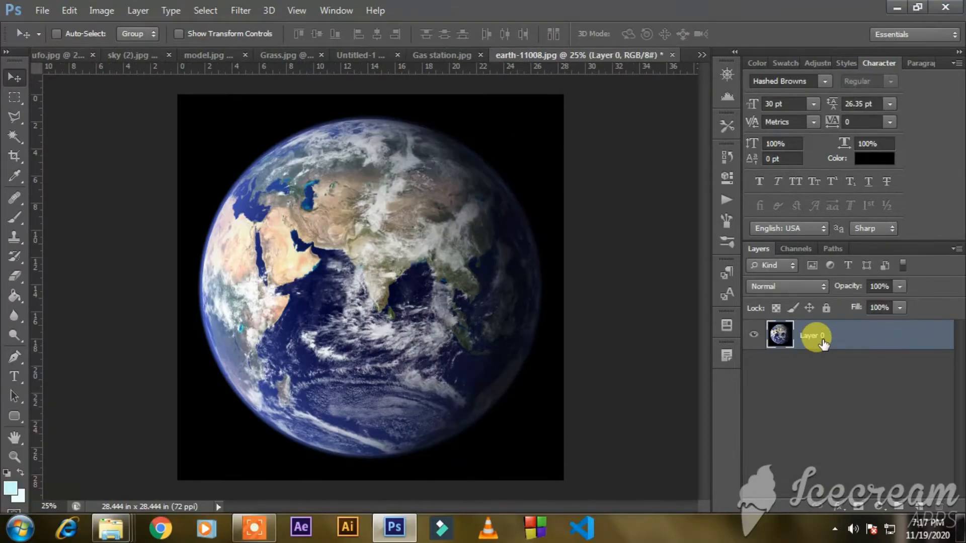
pyautogui.press('Return')
pyautogui.click(15, 137)
pyautogui.click(216, 144)
pyautogui.click(14, 77)
pyautogui.hotkey('ctrl', 'd')
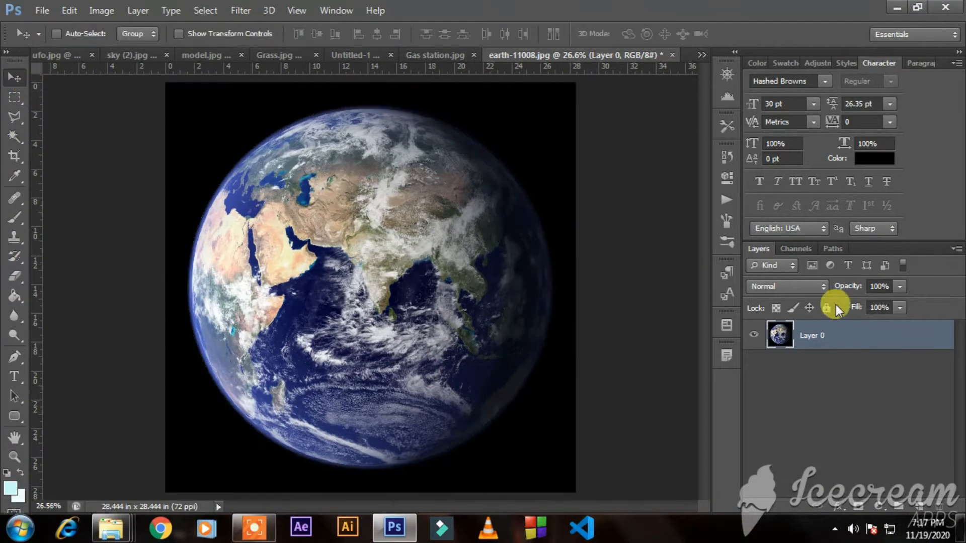
# Step: Hide the black background around the earth with the Blend If shadow slider and bring the earth into Untitled-1 as the top layer
pyautogui.doubleClick(910, 335)
pyautogui.moveTo(647, 377); pyautogui.dragTo(662, 378)
pyautogui.press('Return')
pyautogui.moveTo(411, 138); pyautogui.dragTo(415, 232)
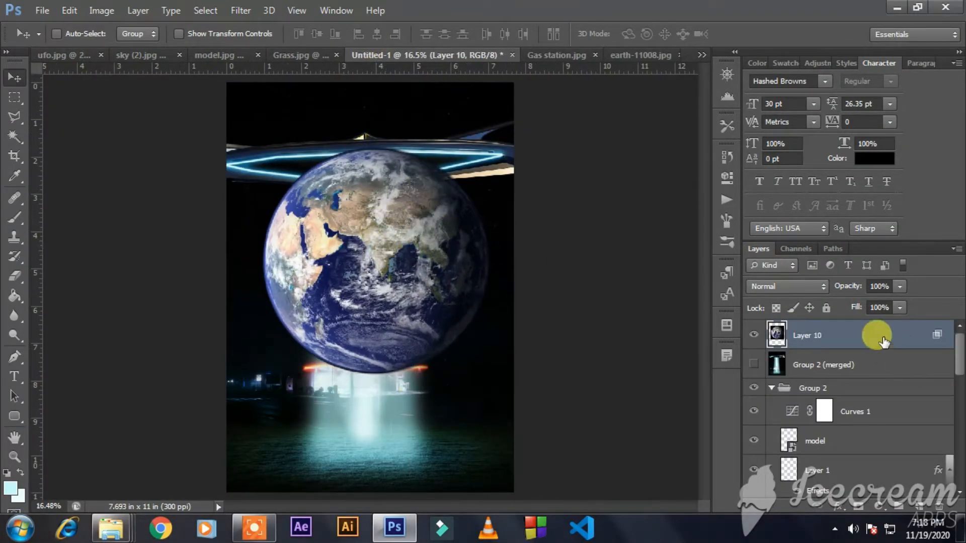
# Step: Duplicate the sky layer in sky (2).jpg and try a ZigZag distortion on the copy
pyautogui.click(164, 56)
pyautogui.hotkey('ctrl', 'j')
pyautogui.click(239, 10)
pyautogui.click(484, 286)
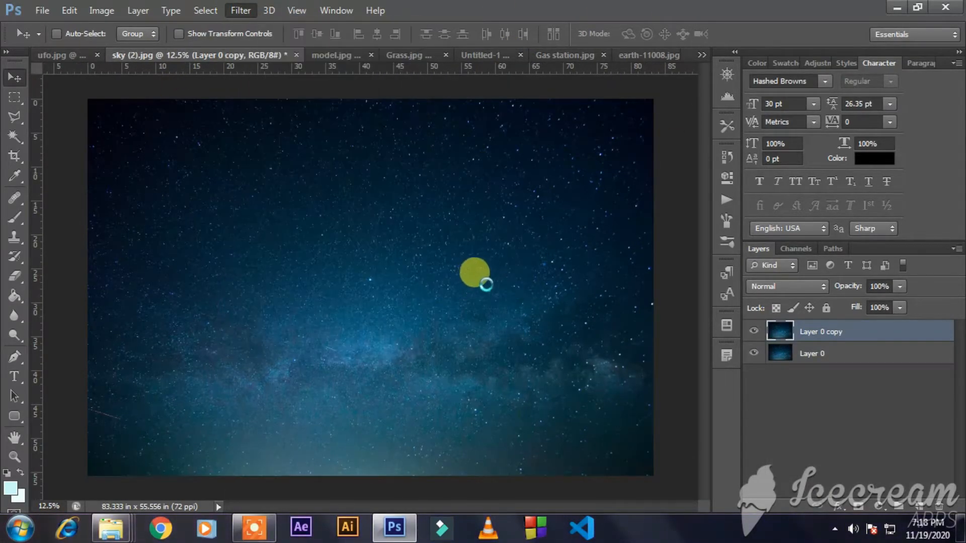
pyautogui.moveTo(507, 387); pyautogui.dragTo(491, 387)
pyautogui.moveTo(564, 349); pyautogui.dragTo(597, 349)
pyautogui.moveTo(489, 386); pyautogui.dragTo(641, 387)
pyautogui.press('Return')
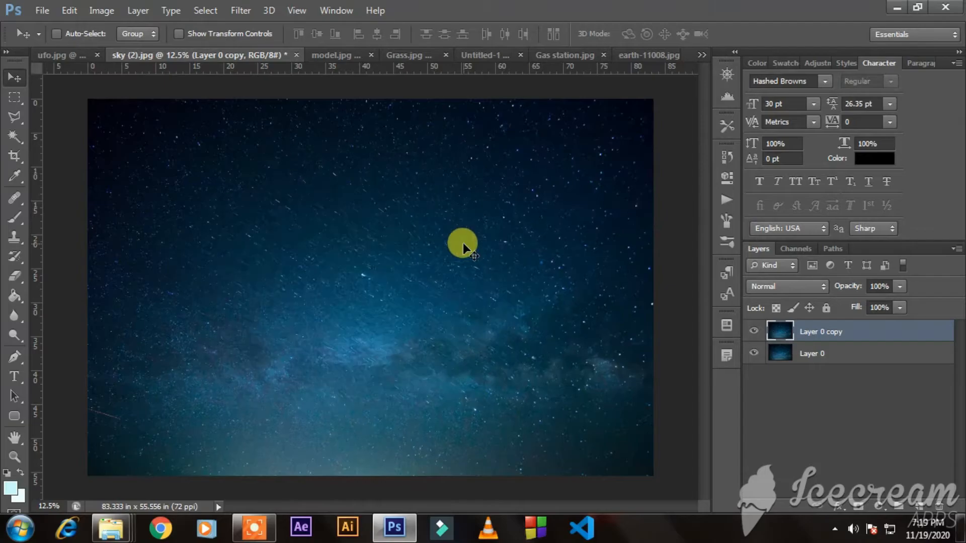
pyautogui.click(241, 11)
pyautogui.moveTo(272, 177)
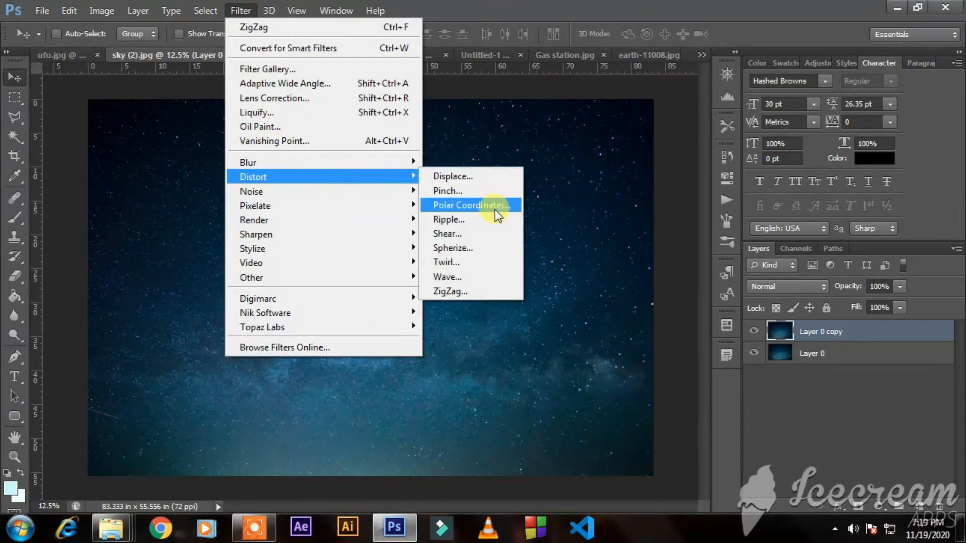
pyautogui.click(486, 247)
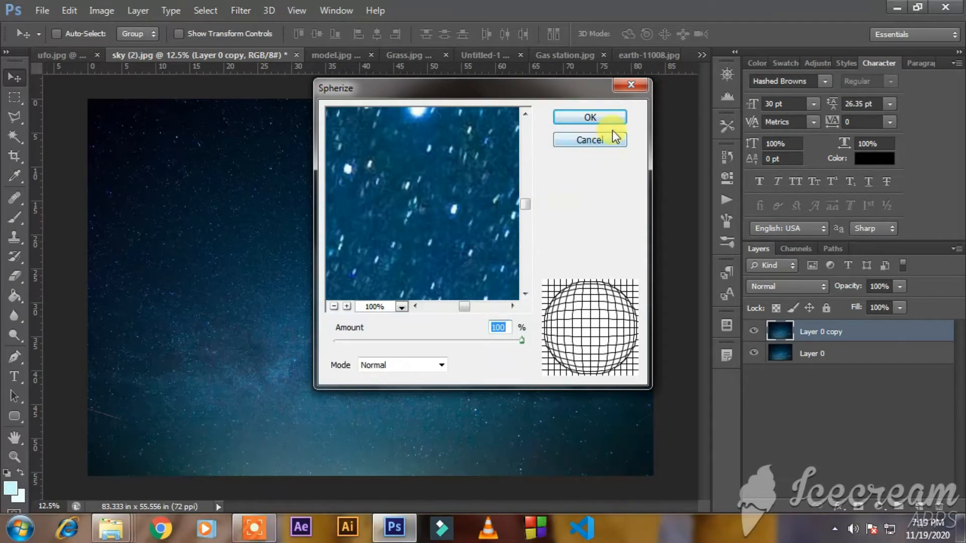
pyautogui.click(611, 138)
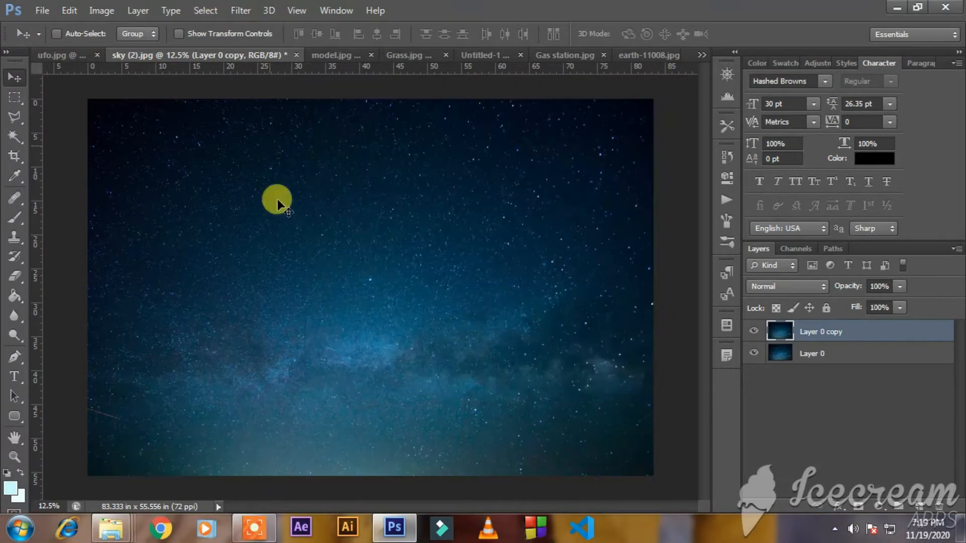
# Step: Try warping the sky copy in Liquify with a brush size of 900, then discard the changes
pyautogui.click(237, 10)
pyautogui.click(276, 115)
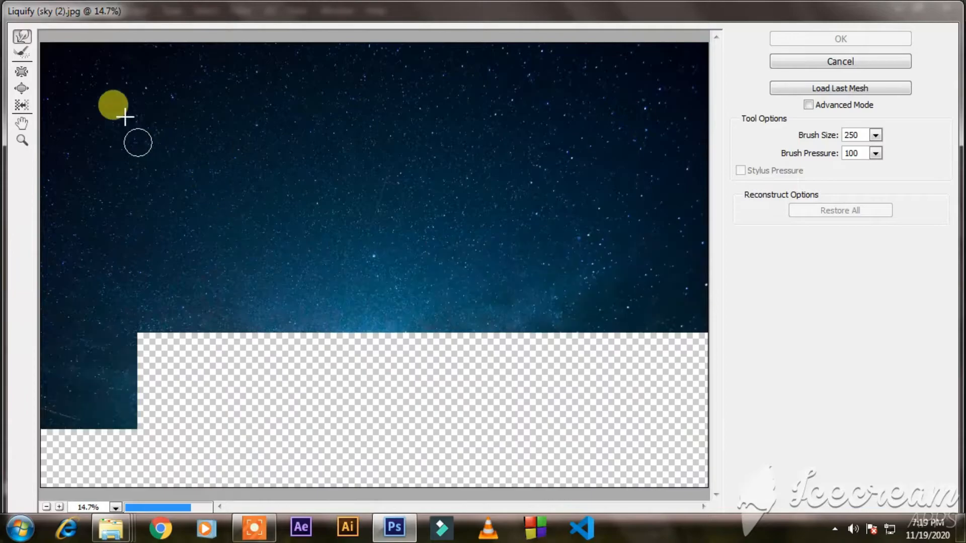
pyautogui.press(']')
pyautogui.press(']')
pyautogui.press(']')
pyautogui.press(']')
pyautogui.press(']')
pyautogui.press(']')
pyautogui.press(']')
pyautogui.press(']')
pyautogui.press(']')
pyautogui.press(']')
pyautogui.press(']')
pyautogui.press(']')
pyautogui.press('[')
pyautogui.press('[')
pyautogui.press('[')
pyautogui.press('[')
pyautogui.press('[')
pyautogui.press('[')
pyautogui.press('[')
pyautogui.press('[')
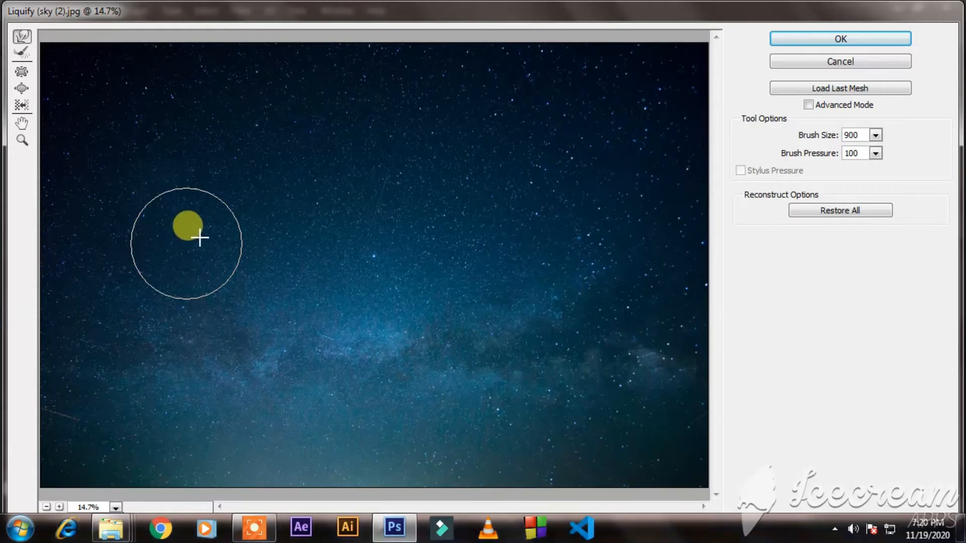
pyautogui.click(840, 61)
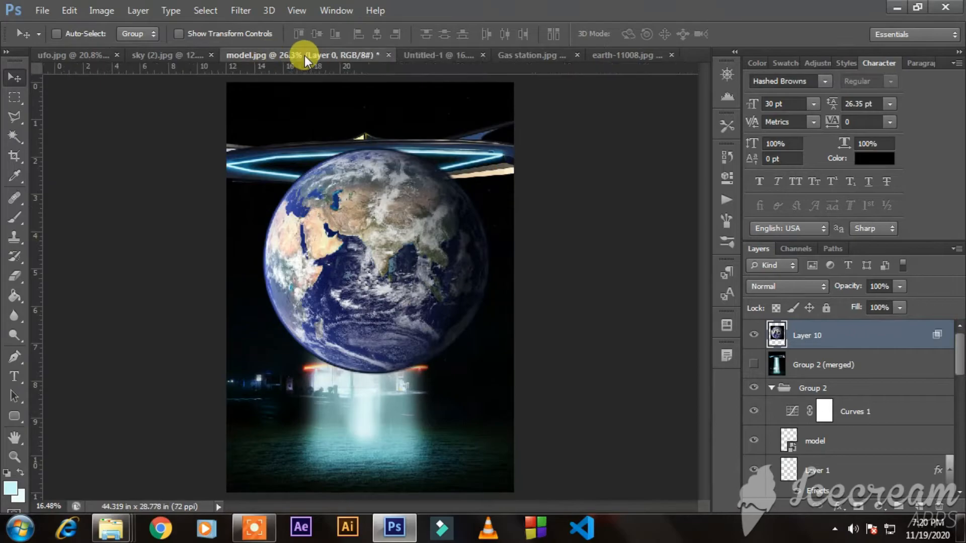
# Step: Close model.jpg, sky (2).jpg and ufo.jpg without saving
pyautogui.click(305, 55)
pyautogui.click(511, 210)
pyautogui.click(224, 56)
pyautogui.click(511, 210)
pyautogui.click(182, 54)
pyautogui.click(502, 216)
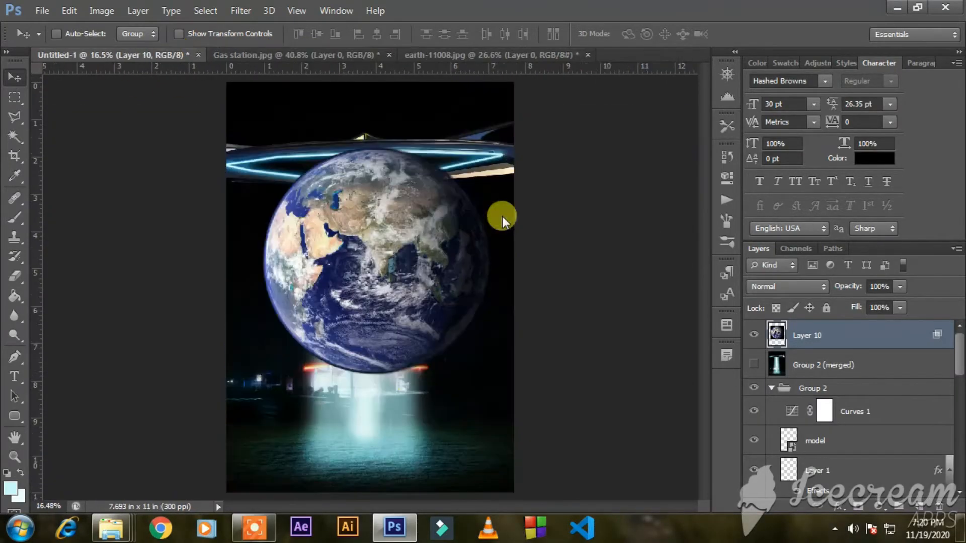
# Step: Close earth-11008.jpg and Gas station.jpg without saving
pyautogui.click(588, 55)
pyautogui.click(511, 210)
pyautogui.click(389, 55)
pyautogui.click(511, 209)
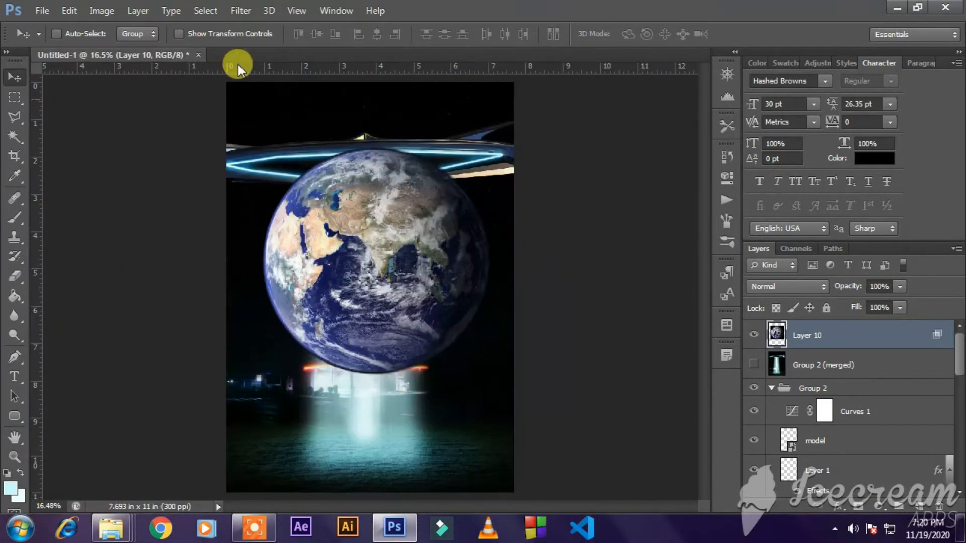
# Step: Open nebula-668783.jpg from the New folder in Photoshop and bring it into Untitled-1 as a layer over the earth
pyautogui.click(111, 529)
pyautogui.click(108, 485)
pyautogui.rightClick(256, 227)
pyautogui.moveTo(382, 279)
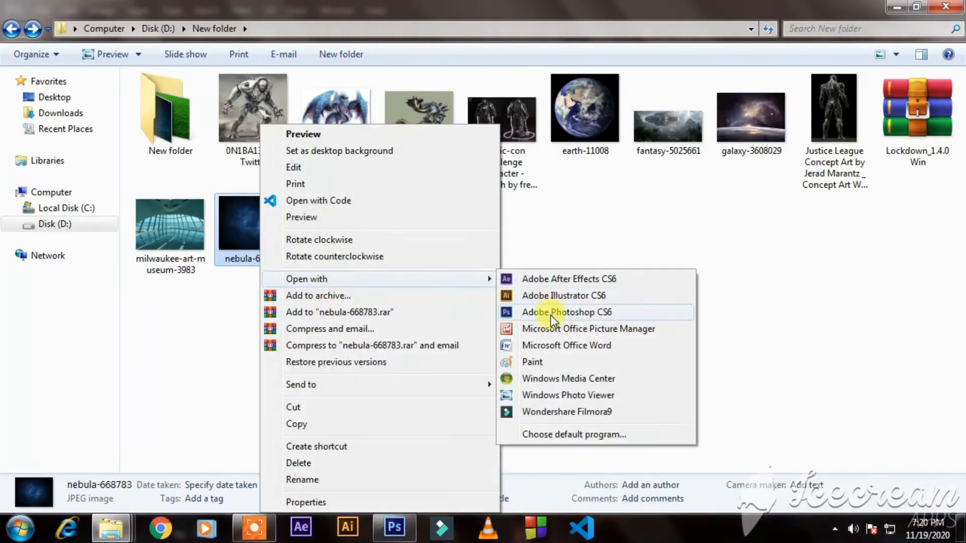
pyautogui.click(553, 313)
pyautogui.moveTo(380, 253); pyautogui.dragTo(397, 303)
# Step: Lower the nebula layer's opacity to 74% and warp it into a round shape that covers the earth
pyautogui.moveTo(849, 290); pyautogui.dragTo(830, 282)
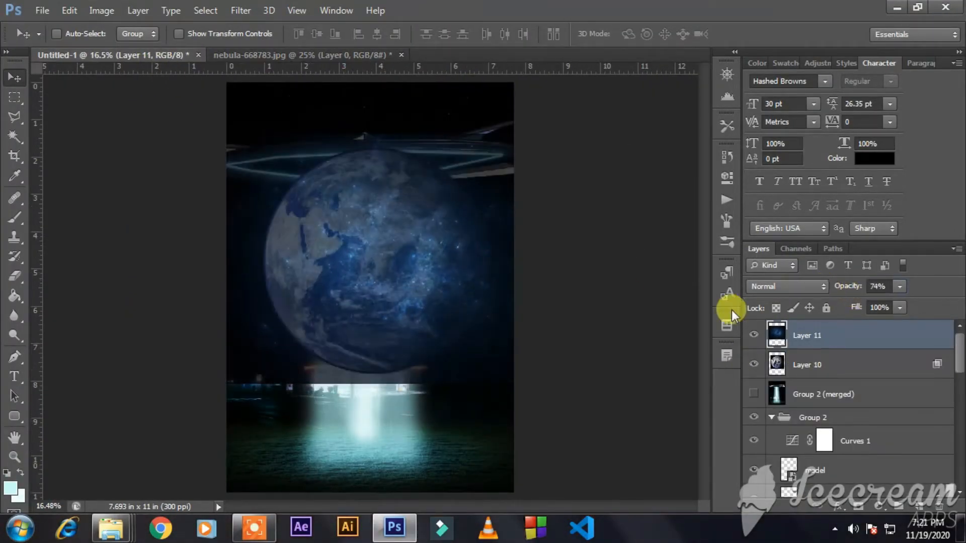
pyautogui.hotkey('ctrl', 't')
pyautogui.rightClick(410, 142)
pyautogui.click(454, 269)
pyautogui.moveTo(476, 181); pyautogui.dragTo(470, 181)
pyautogui.moveTo(544, 383); pyautogui.dragTo(485, 345)
pyautogui.moveTo(529, 144); pyautogui.dragTo(473, 166)
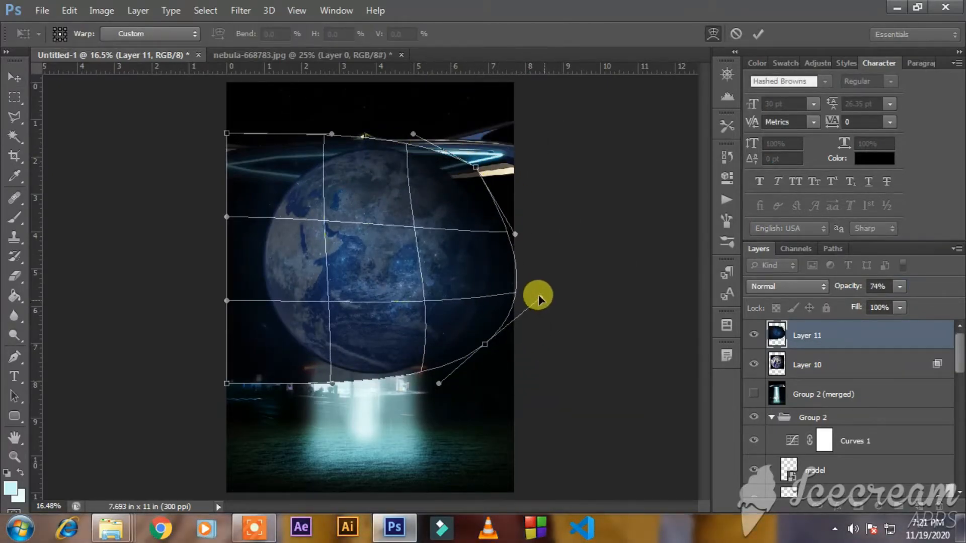
pyautogui.moveTo(240, 378); pyautogui.dragTo(275, 347)
pyautogui.moveTo(227, 132); pyautogui.dragTo(271, 172)
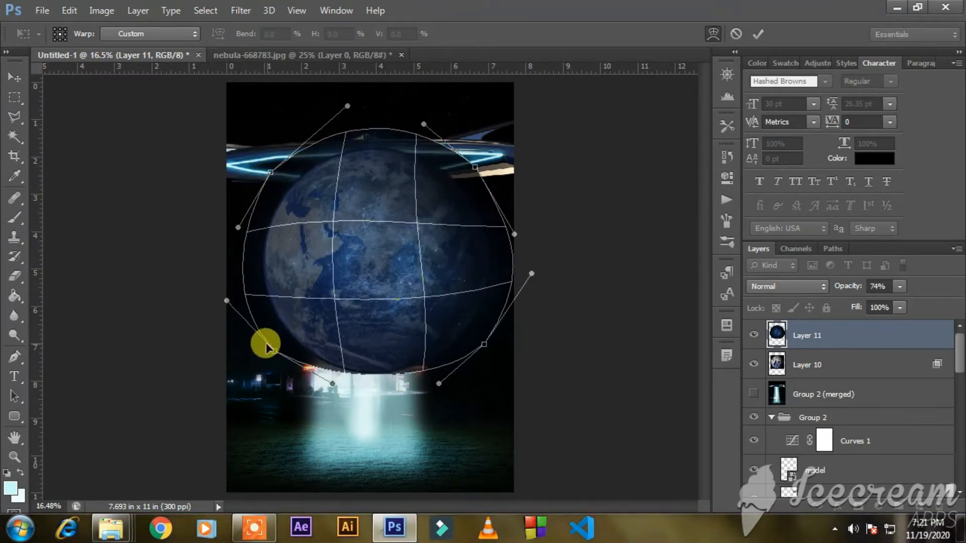
pyautogui.moveTo(333, 384); pyautogui.dragTo(350, 416)
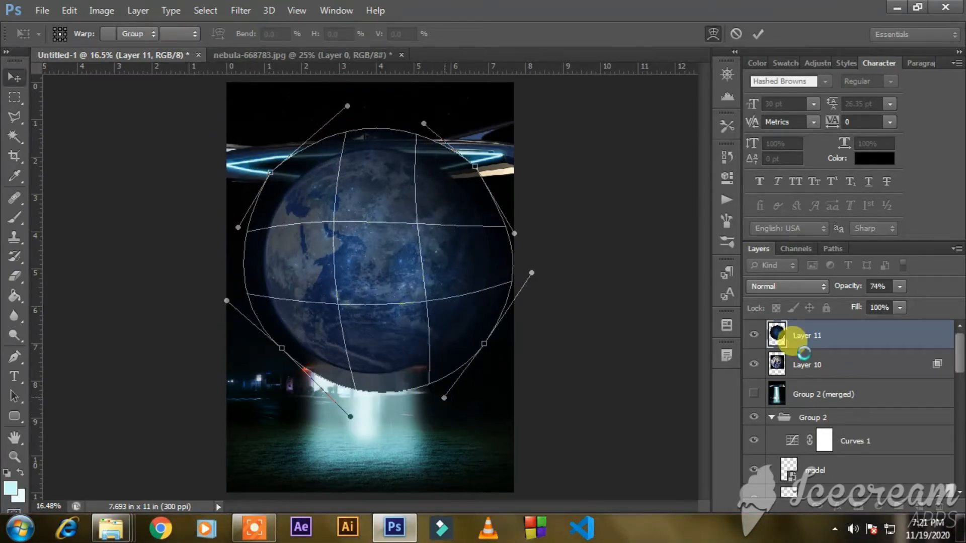
pyautogui.press('Return')
# Step: Restore the nebula layer's opacity to 100% and try it with and without clipping to the earth layer
pyautogui.keyDown('alt'); pyautogui.click(841, 350); pyautogui.keyUp('alt')
pyautogui.moveTo(851, 287); pyautogui.dragTo(934, 286)
pyautogui.click(754, 334)
pyautogui.click(753, 335)
pyautogui.keyDown('alt'); pyautogui.click(826, 349); pyautogui.keyUp('alt')
pyautogui.keyDown('alt'); pyautogui.click(826, 348); pyautogui.keyUp('alt')
pyautogui.keyDown('alt'); pyautogui.click(826, 347); pyautogui.keyUp('alt')
# Step: Add a Hue/Saturation adjustment layer above the nebula with Colorize on, shifted to a more saturated, lighter orange
pyautogui.click(879, 505)
pyautogui.click(873, 321)
pyautogui.click(575, 330)
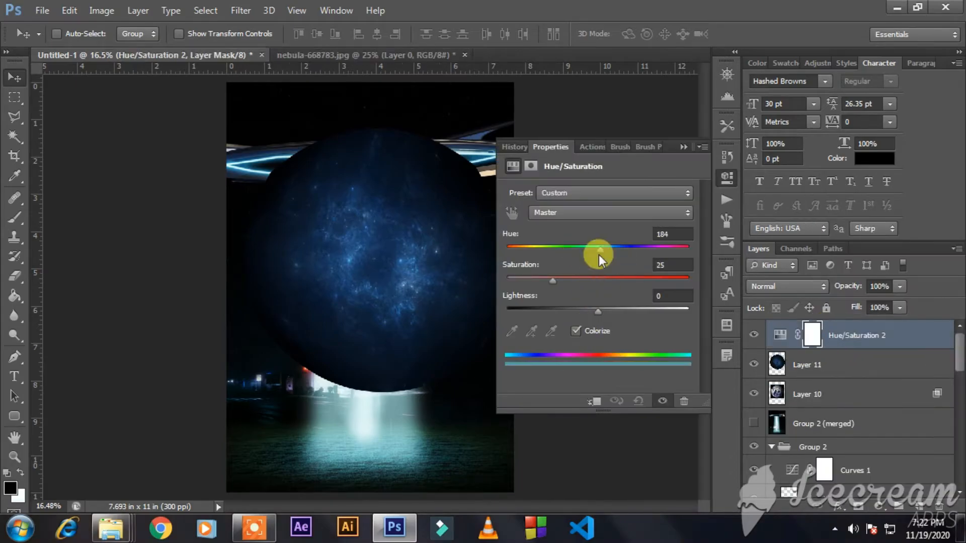
pyautogui.moveTo(599, 255); pyautogui.dragTo(531, 249)
pyautogui.moveTo(607, 281); pyautogui.dragTo(619, 282)
pyautogui.moveTo(597, 312); pyautogui.dragTo(611, 313)
# Step: Clip the Hue/Saturation adjustment and the nebula to the earth layer, and convert the earth layer to a smart object
pyautogui.click(855, 332)
pyautogui.keyDown('alt'); pyautogui.click(842, 349); pyautogui.keyUp('alt')
pyautogui.keyDown('alt'); pyautogui.click(842, 389); pyautogui.keyUp('alt')
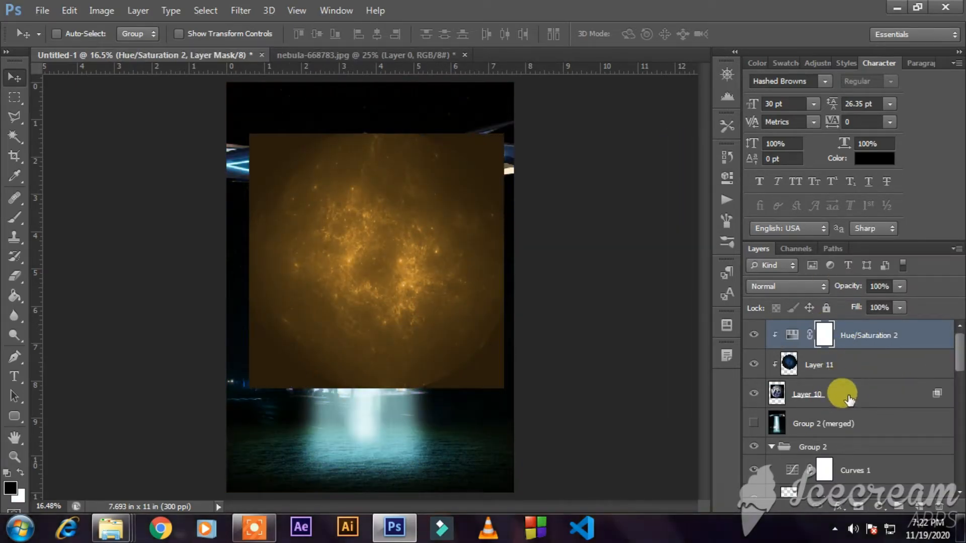
pyautogui.rightClick(859, 388)
pyautogui.click(640, 144)
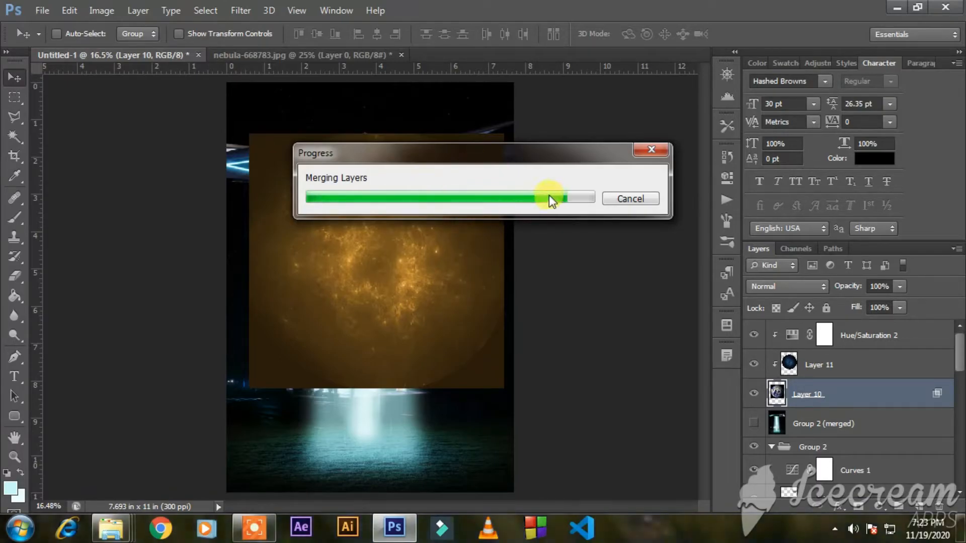
# Step: Add a Curves adjustment layer at the top of the stack to increase the contrast
pyautogui.click(875, 506)
pyautogui.click(846, 264)
pyautogui.click(610, 193)
pyautogui.click(604, 321)
pyautogui.click(688, 145)
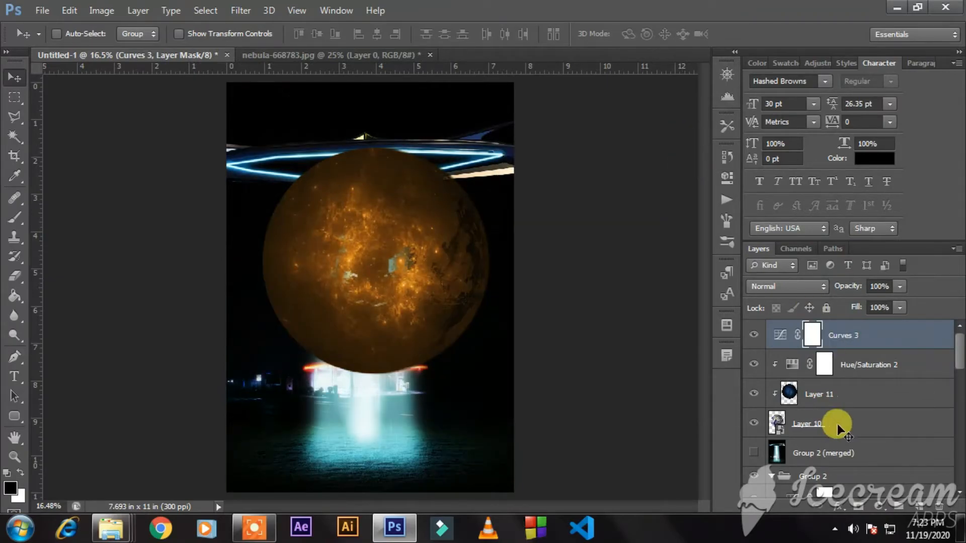
# Step: Group the Curves, Hue/Saturation, nebula and earth layers, and scale the group down toward the canvas's upper left
pyautogui.keyDown('shift'); pyautogui.click(862, 395); pyautogui.keyUp('shift')
pyautogui.hotkey('ctrl', 'g')
pyautogui.hotkey('ctrl', 'z')
pyautogui.keyDown('shift'); pyautogui.click(854, 420); pyautogui.keyUp('shift')
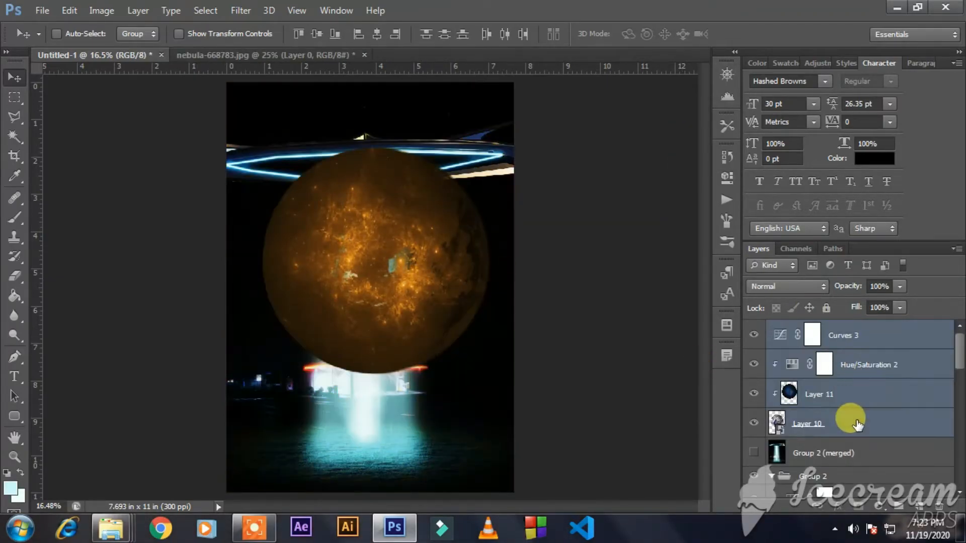
pyautogui.hotkey('ctrl', 'g')
pyautogui.hotkey('ctrl', 't')
pyautogui.moveTo(511, 391); pyautogui.dragTo(372, 239)
pyautogui.press('Return')
# Step: Move the planet group below the spaceship and Layer 9 sky, directly above Layer 0
pyautogui.moveTo(812, 329); pyautogui.dragTo(857, 478)
pyautogui.doubleClick(858, 479)
pyautogui.press('Escape')
pyautogui.click(841, 458)
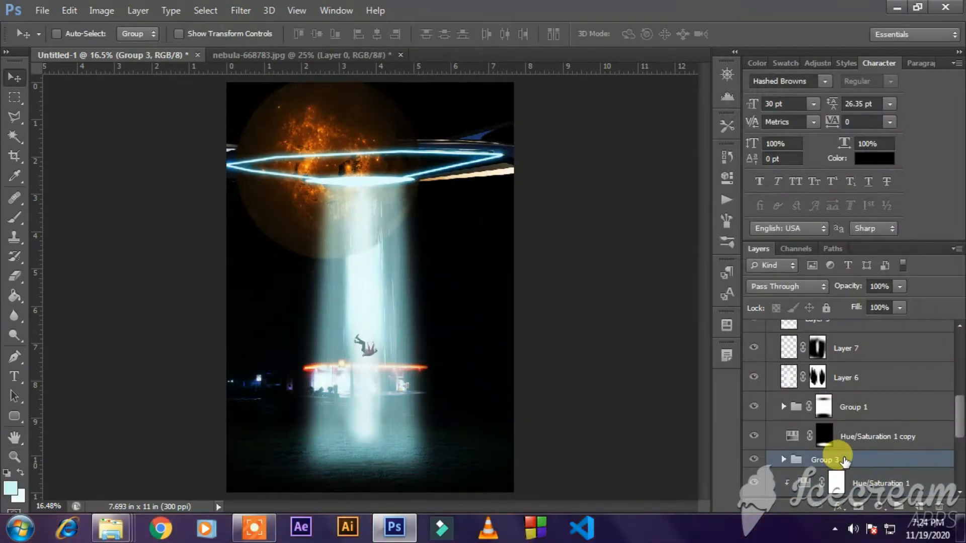
pyautogui.scroll(-2, 841, 443)
pyautogui.doubleClick(841, 401)
pyautogui.press('Escape')
pyautogui.moveTo(880, 400); pyautogui.dragTo(869, 491)
pyautogui.moveTo(866, 408); pyautogui.dragTo(850, 459)
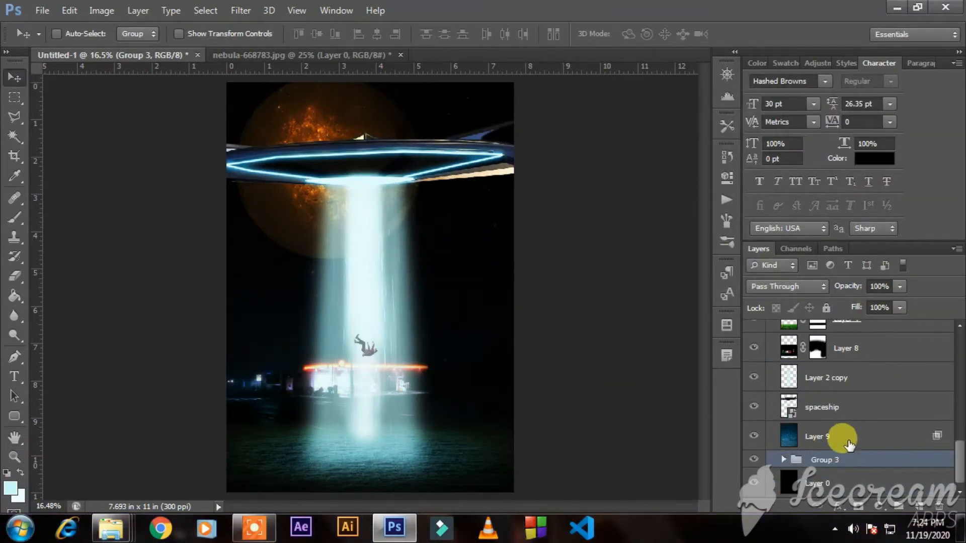
# Step: Add a layer mask to the planet group and shift the planet about 0.92 in to the left
pyautogui.click(852, 502)
pyautogui.click(15, 218)
pyautogui.moveTo(315, 206); pyautogui.dragTo(283, 203)
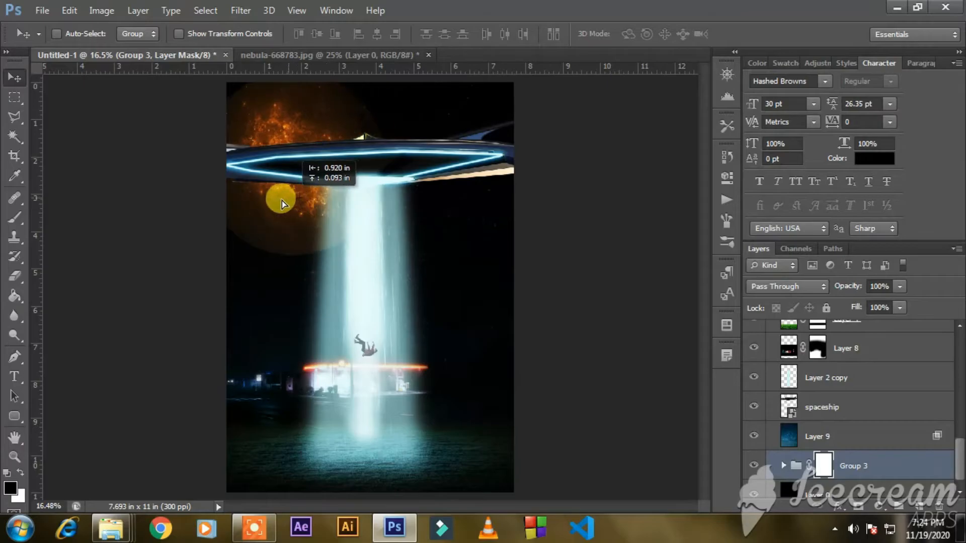
# Step: Paint black on the group mask with a soft 600 px brush to fade the planet's right and lower edges
pyautogui.click(11, 219)
pyautogui.moveTo(237, 242)
pyautogui.mouseDown()
pyautogui.moveTo(391, 205)
pyautogui.moveTo(338, 81)
pyautogui.mouseUp()
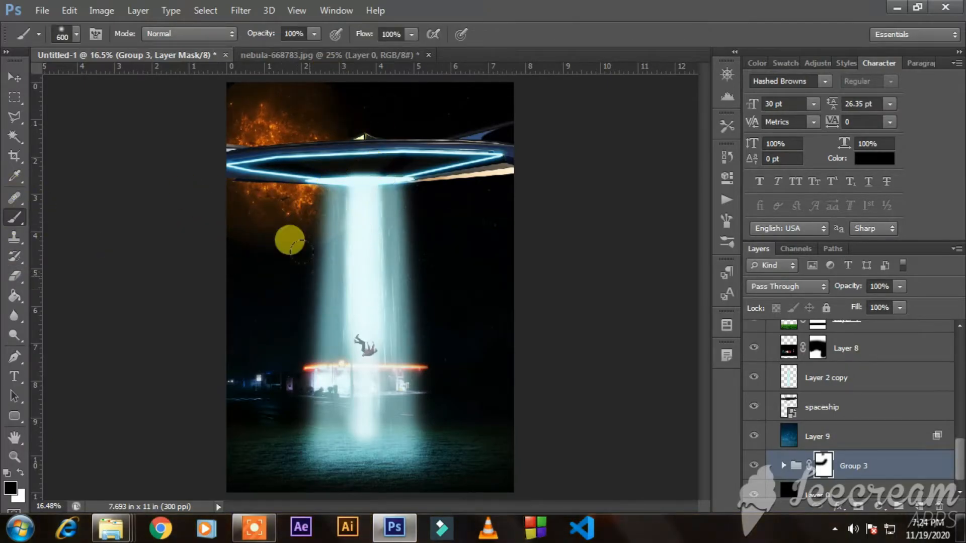
pyautogui.moveTo(332, 175); pyautogui.dragTo(307, 220)
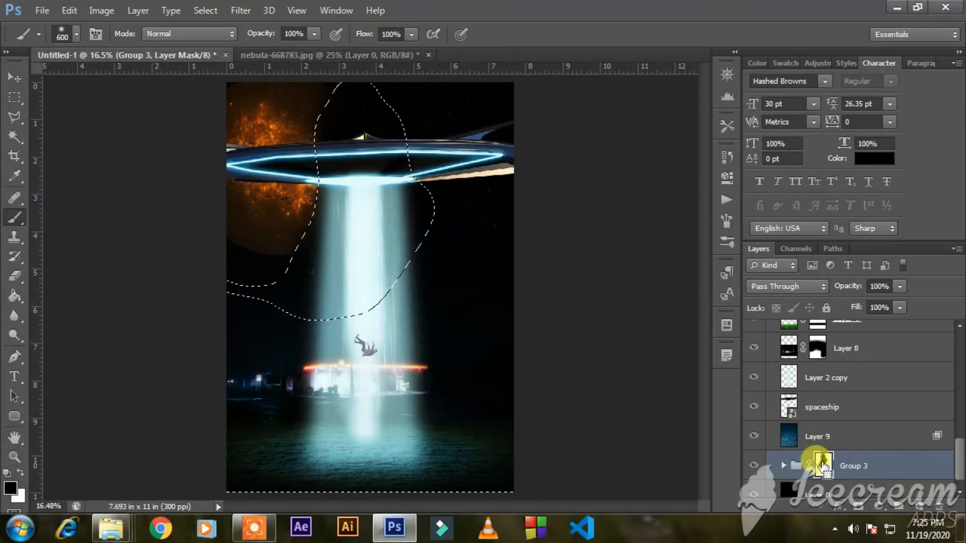
# Step: Save the selection loaded from the planet group's mask as a new channel and disable the mask
pyautogui.click(205, 10)
pyautogui.click(250, 292)
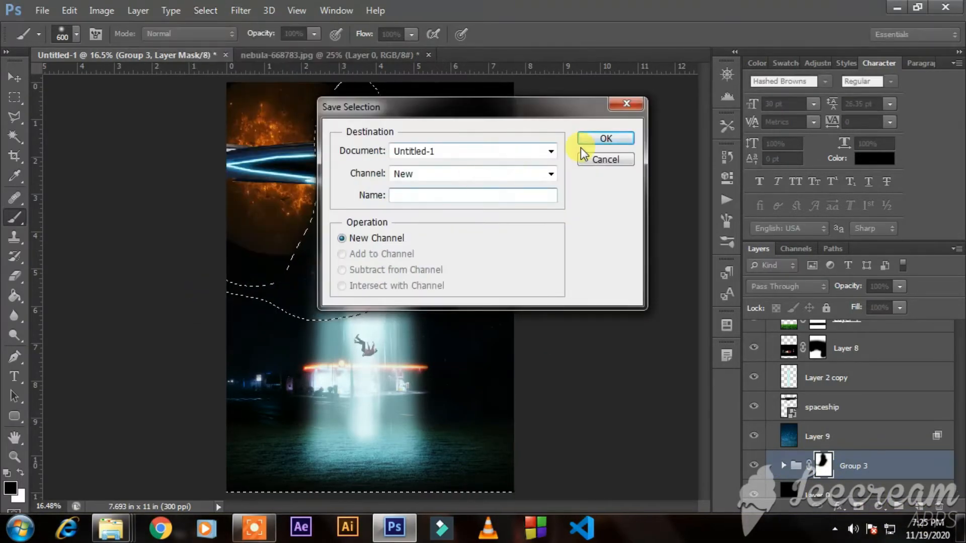
pyautogui.press('Return')
pyautogui.keyDown('shift'); pyautogui.click(822, 464); pyautogui.keyUp('shift')
# Step: Add a new empty layer inside the planet group, above Curves 3
pyautogui.click(783, 465)
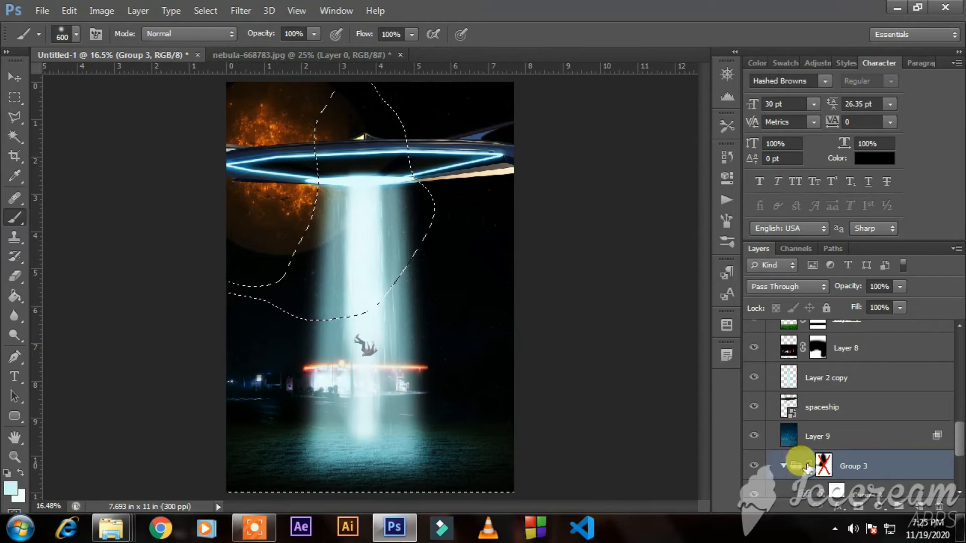
pyautogui.click(868, 377)
pyautogui.click(919, 506)
# Step: Try filling the selection on the new layer with black and with white, then undo the fills
pyautogui.press('d')
pyautogui.press('x')
pyautogui.hotkey('ctrl', 'BackSpace')
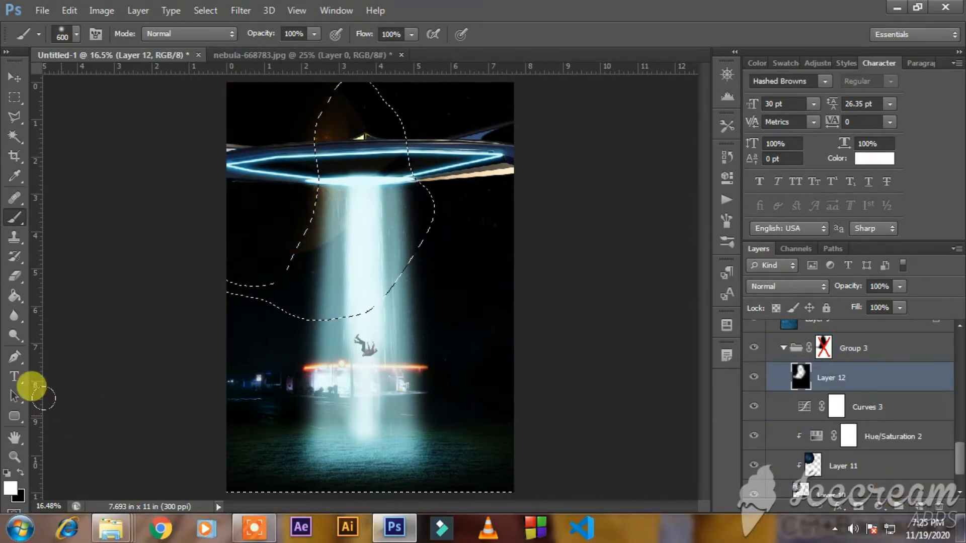
pyautogui.hotkey('alt', 'BackSpace')
pyautogui.hotkey('ctrl', 'z')
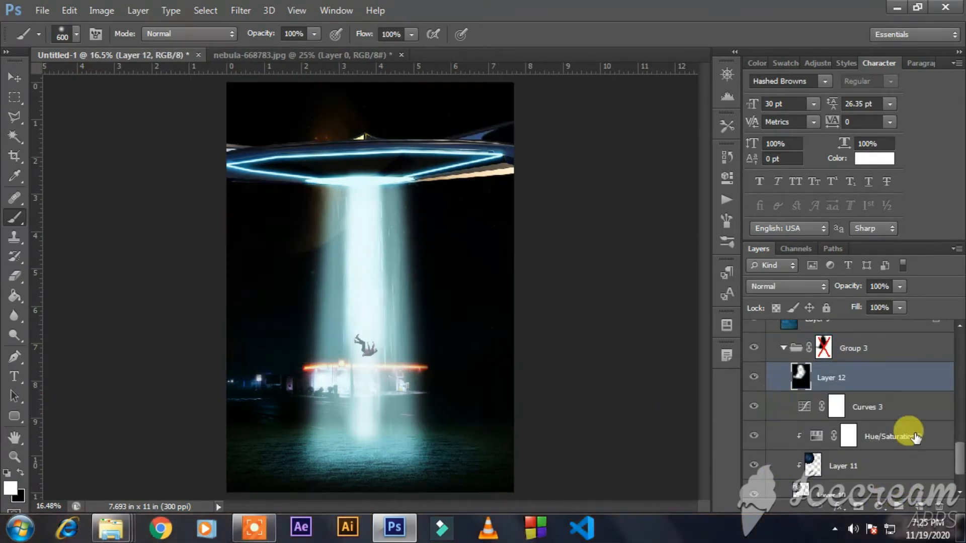
pyautogui.hotkey('ctrl', 'alt', 'z')
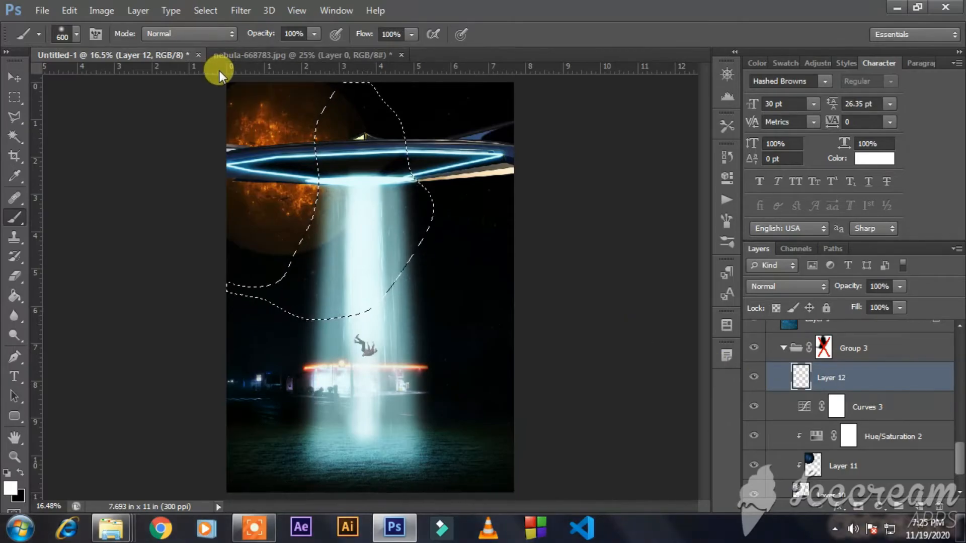
# Step: Fill the inverted selection with black on the new layer and re-enable the planet group's mask
pyautogui.hotkey('ctrl', 'shift', 'i')
pyautogui.hotkey('ctrl', 'BackSpace')
pyautogui.click(15, 96)
pyautogui.hotkey('ctrl', 'd')
pyautogui.press('b')
pyautogui.press('x')
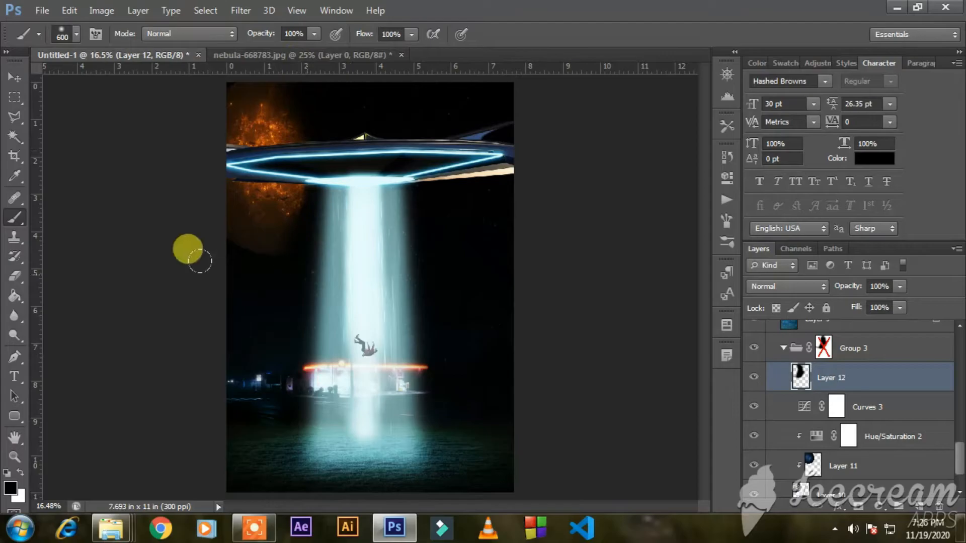
pyautogui.click(11, 80)
pyautogui.click(784, 348)
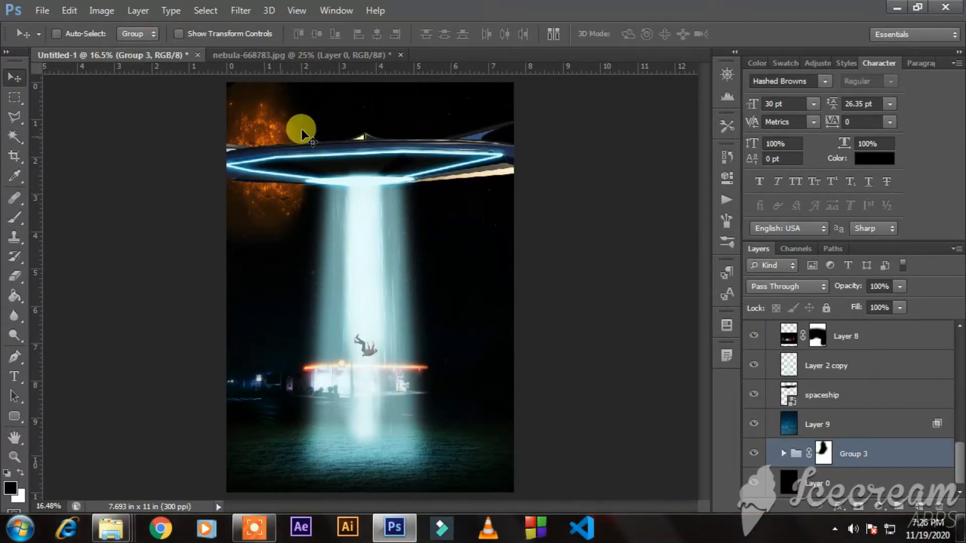
pyautogui.scroll(6, 830, 370)
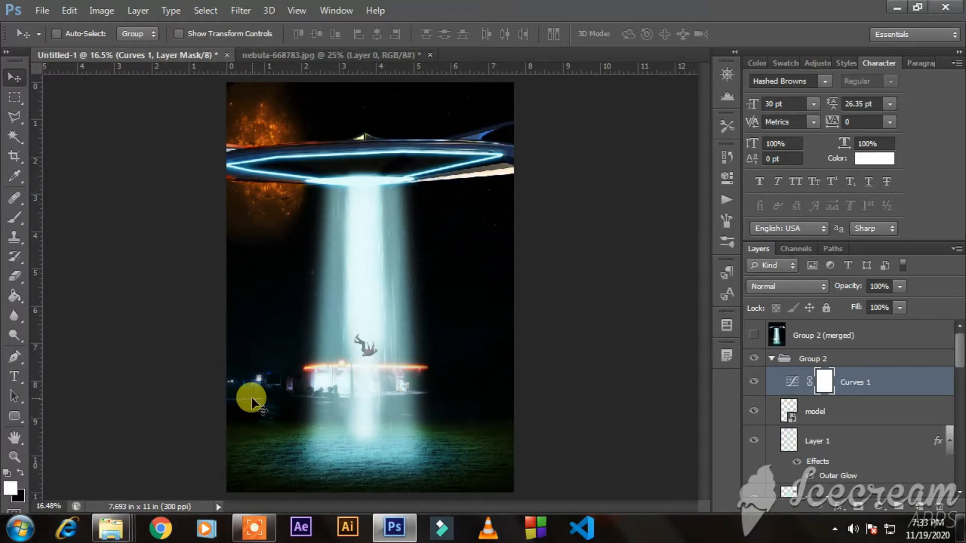
pyautogui.click(919, 506)
pyautogui.press('x')
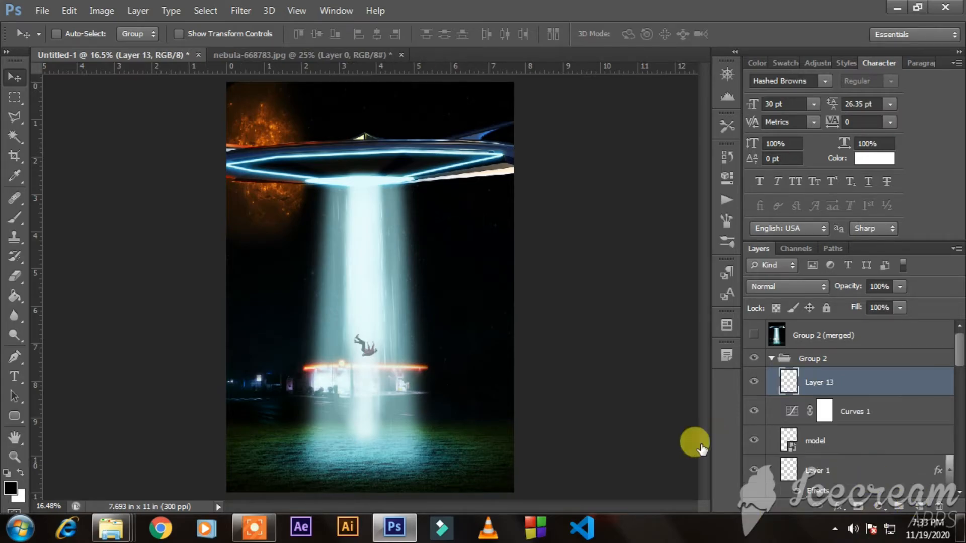
pyautogui.hotkey('ctrl', 'z')
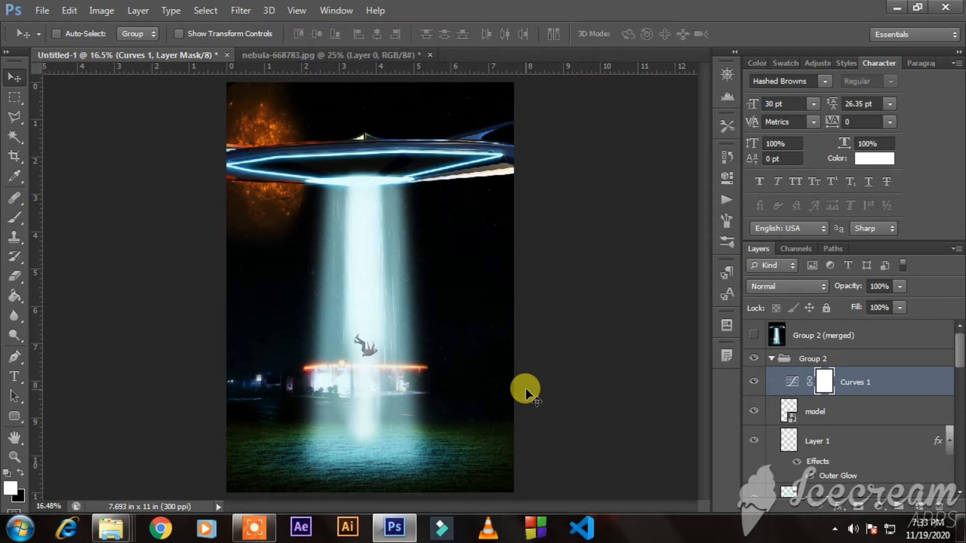
# Step: Colorize a new Hue/Saturation adjustment above the spaceship in orange, clip it to the ship and invert its mask to black
pyautogui.scroll(-5, 850, 402)
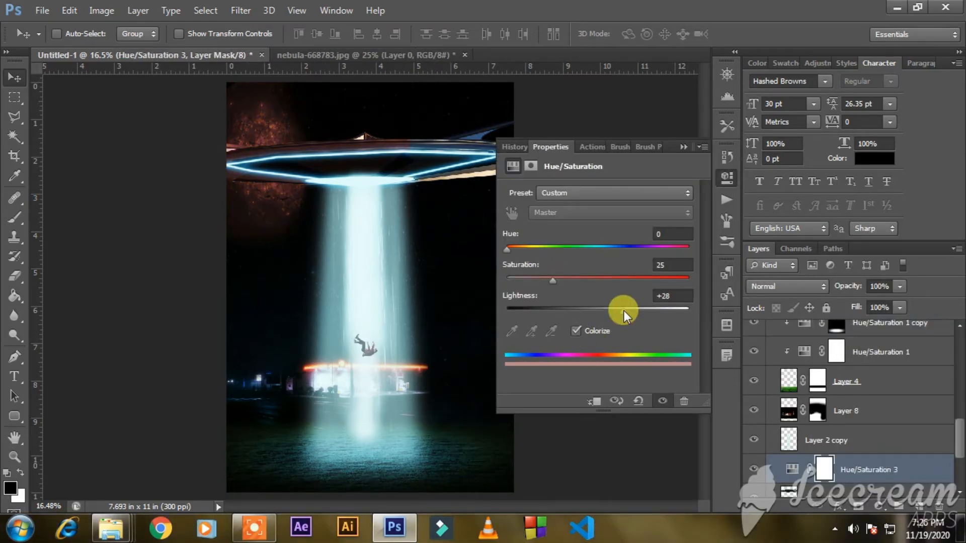
pyautogui.click(576, 331)
pyautogui.moveTo(526, 247); pyautogui.dragTo(517, 247)
pyautogui.click(596, 401)
pyautogui.click(683, 146)
pyautogui.hotkey('ctrl', 'i')
# Step: Load the spaceship's outline as a selection and feather it
pyautogui.scroll(7, 255, 129)
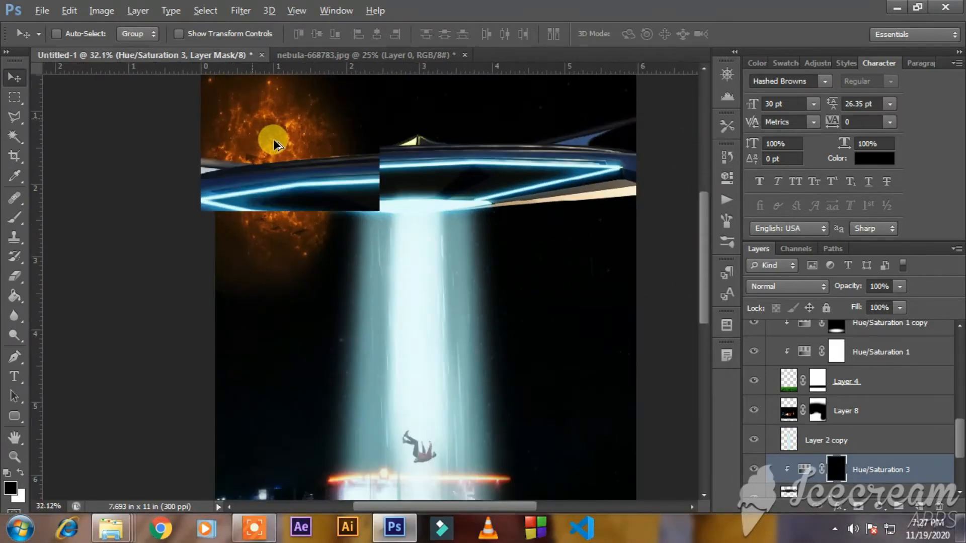
pyautogui.scroll(10, 274, 141)
pyautogui.keyDown('ctrl'); pyautogui.click(789, 490); pyautogui.keyUp('ctrl')
pyautogui.click(205, 10)
pyautogui.moveTo(222, 177)
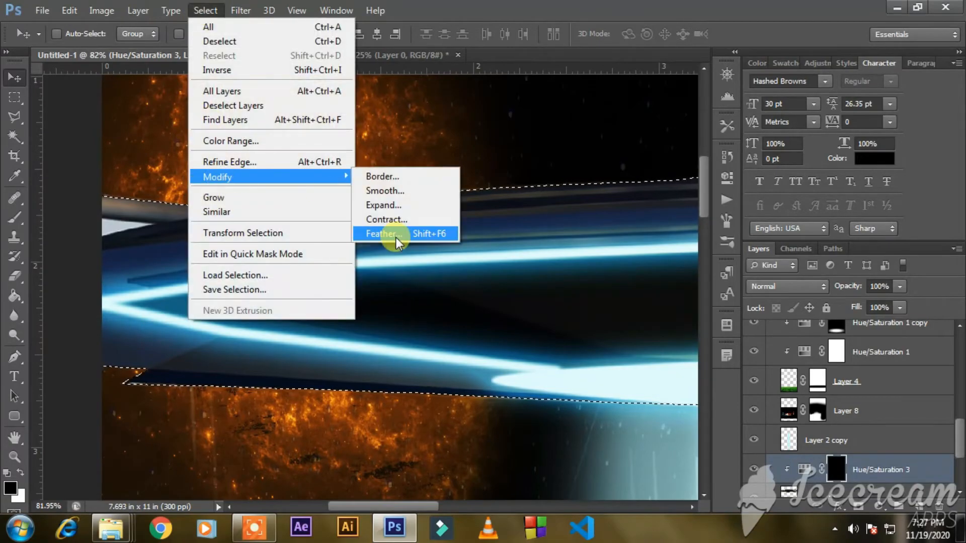
pyautogui.click(383, 233)
pyautogui.press('Return')
pyautogui.click(14, 218)
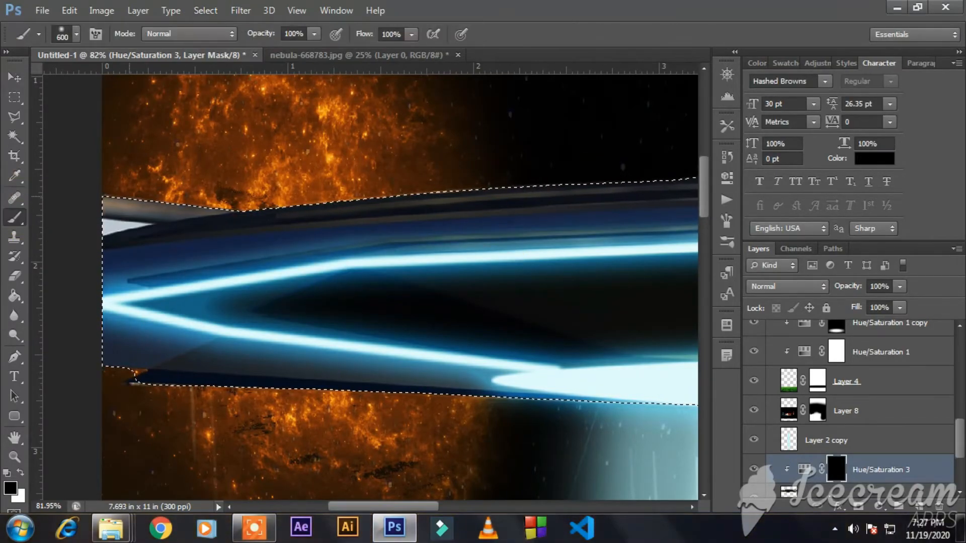
# Step: Try painting white on the Hue/Saturation 3 mask over the ship's upper left side, then undo the stroke
pyautogui.press('x')
pyautogui.moveTo(220, 187)
pyautogui.mouseDown()
pyautogui.moveTo(263, 179)
pyautogui.moveTo(223, 261)
pyautogui.moveTo(280, 274)
pyautogui.mouseUp()
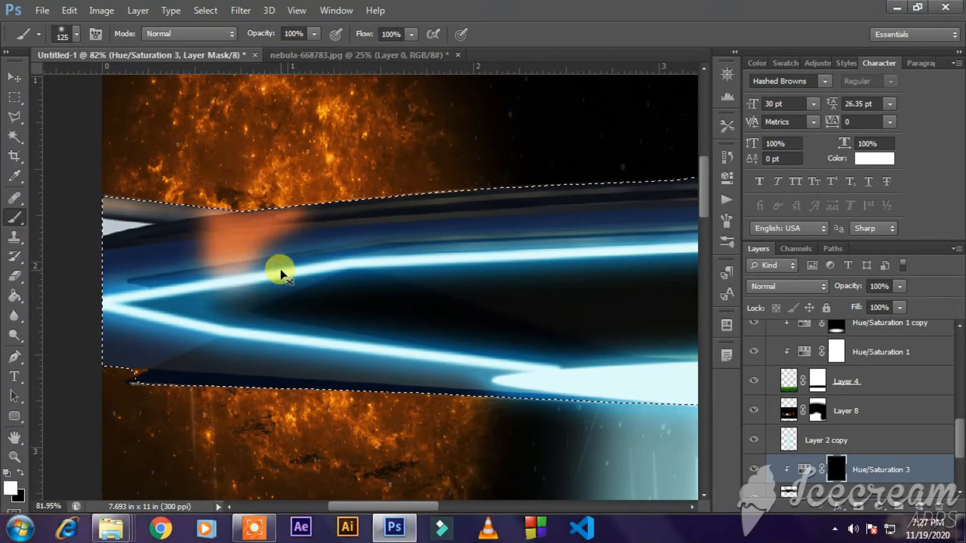
pyautogui.hotkey('ctrl', 'z')
# Step: Invert the spaceship selection so that the area around the ship is selected
pyautogui.hotkey('ctrl', 'alt', 'i')
pyautogui.click(603, 152)
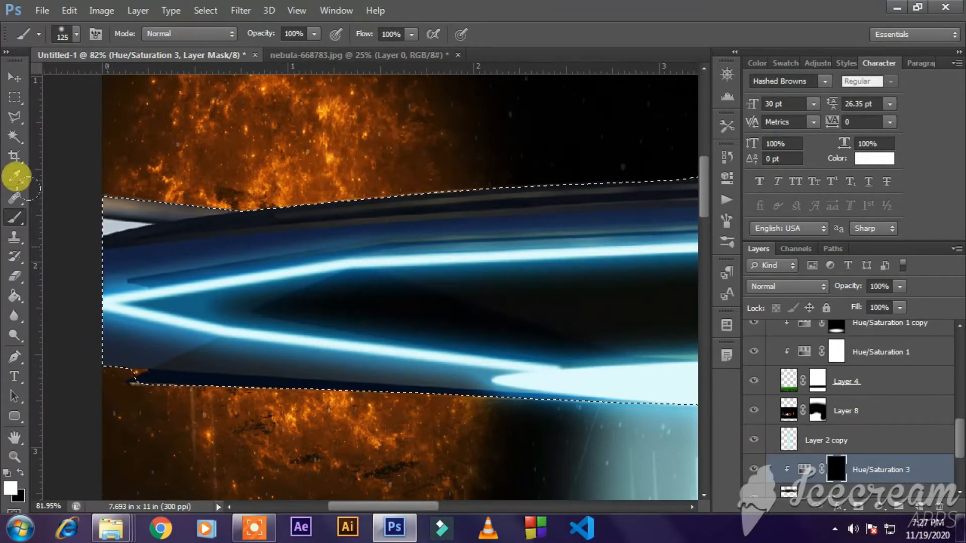
pyautogui.hotkey('ctrl', 'alt', 'i')
pyautogui.click(604, 152)
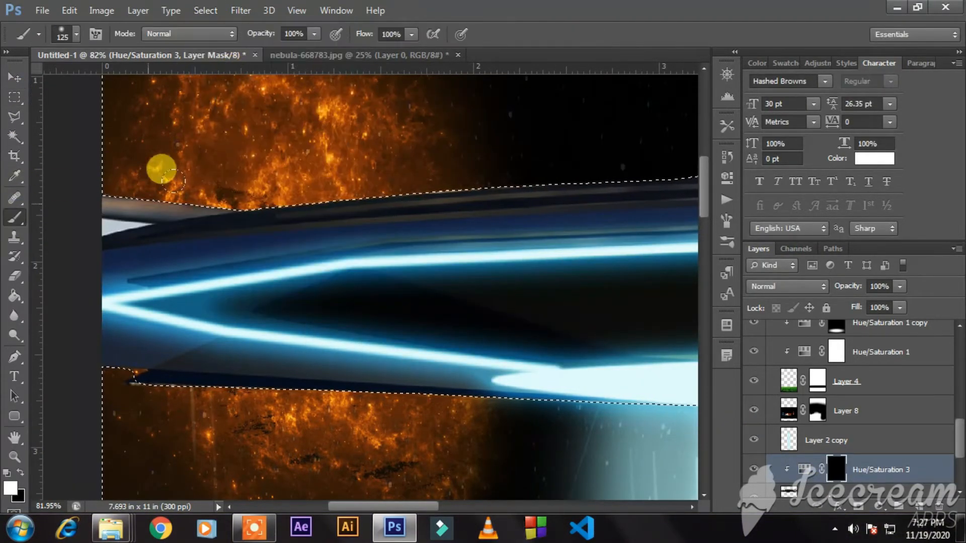
# Step: Feather the inverted selection and paint white on the Hue/Saturation 3 mask for an orange rim along the ship's upper and lower edges
pyautogui.click(205, 10)
pyautogui.moveTo(355, 187)
pyautogui.click(387, 235)
pyautogui.press('Return')
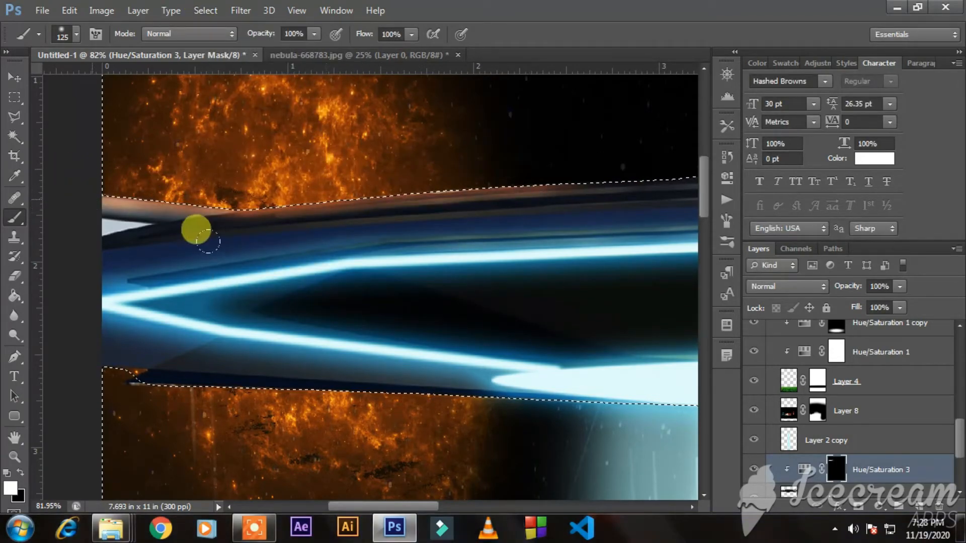
pyautogui.scroll(-3, 151, 327)
pyautogui.moveTo(495, 293); pyautogui.dragTo(375, 274)
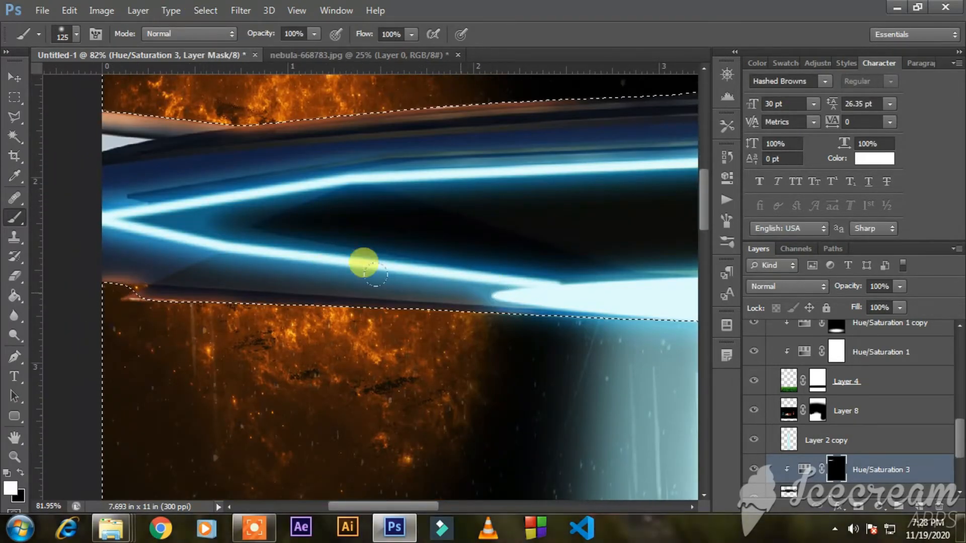
# Step: Feather the selection again and paint more white on the Hue/Saturation 3 mask along the ship's orange-lit edges near the planet
pyautogui.click(205, 10)
pyautogui.moveTo(221, 172)
pyautogui.click(388, 233)
pyautogui.press('Return')
pyautogui.scroll(1, 535, 90)
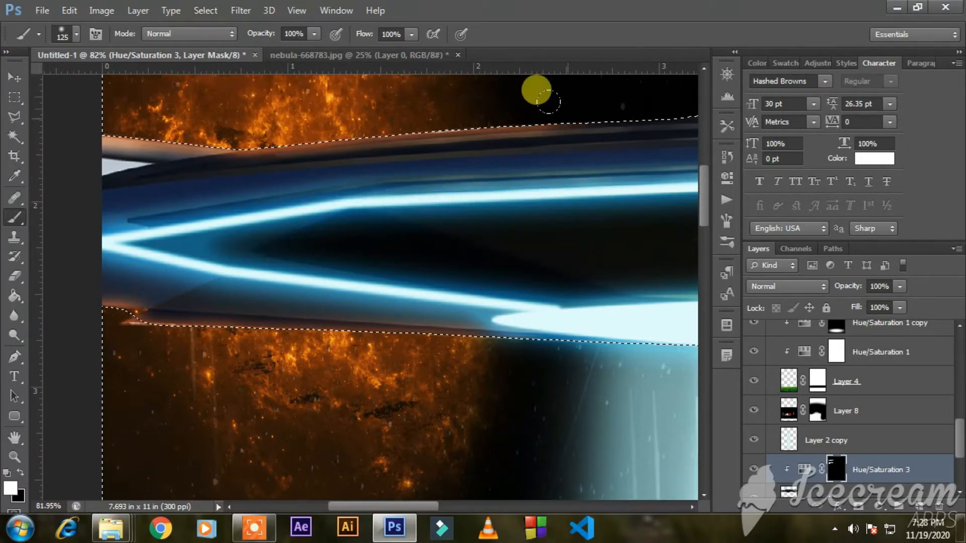
pyautogui.click(143, 188)
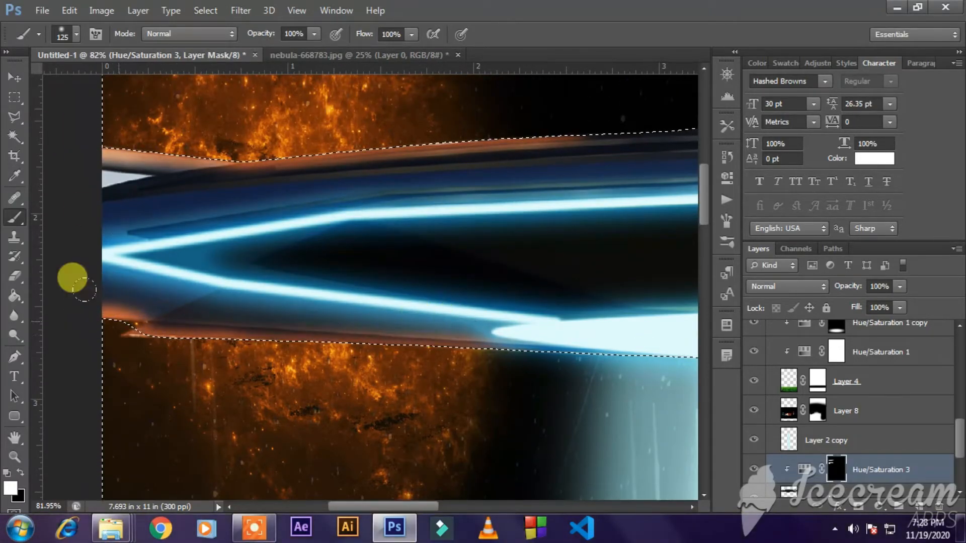
pyautogui.moveTo(500, 245); pyautogui.dragTo(459, 266)
pyautogui.click(307, 132)
pyautogui.moveTo(358, 126); pyautogui.dragTo(165, 163)
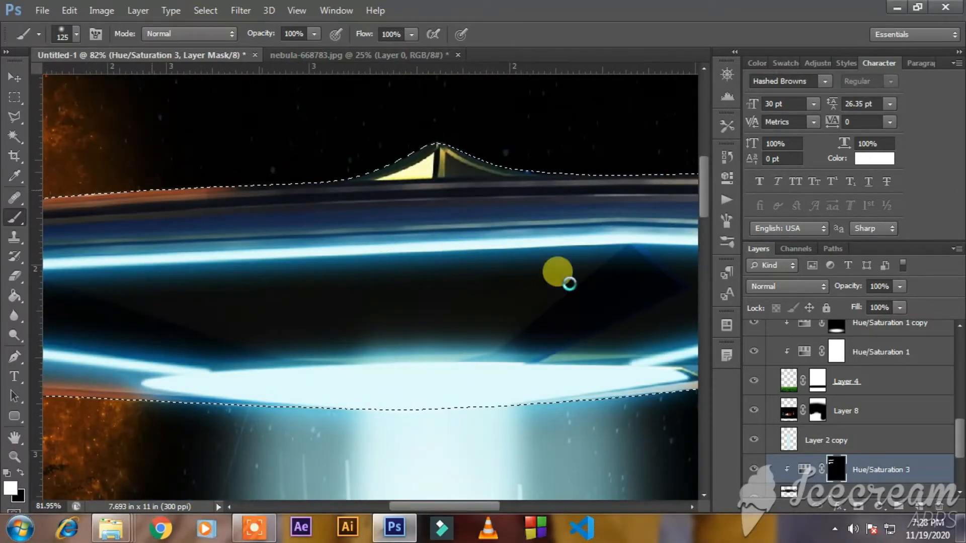
# Step: Duplicate the Hue/Saturation 3 adjustment layer and fill the copy's mask with black
pyautogui.moveTo(560, 282); pyautogui.dragTo(186, 313)
pyautogui.click(794, 426)
pyautogui.hotkey('ctrl', 'j')
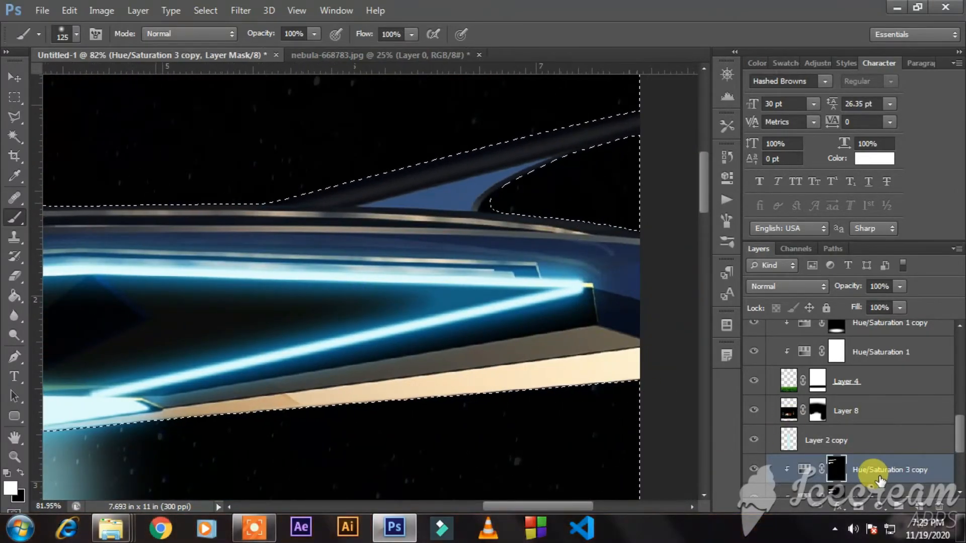
pyautogui.moveTo(537, 507); pyautogui.dragTo(575, 507)
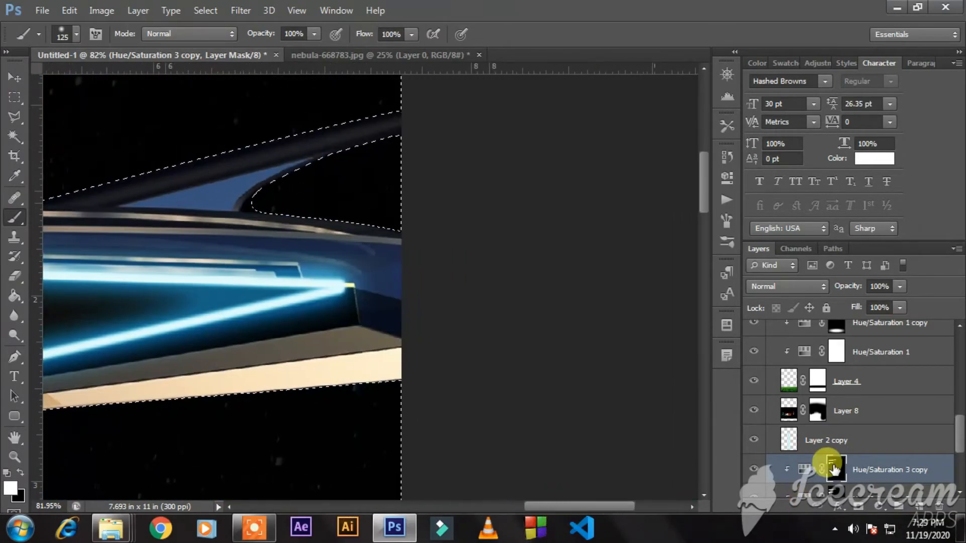
pyautogui.hotkey('ctrl', 'BackSpace')
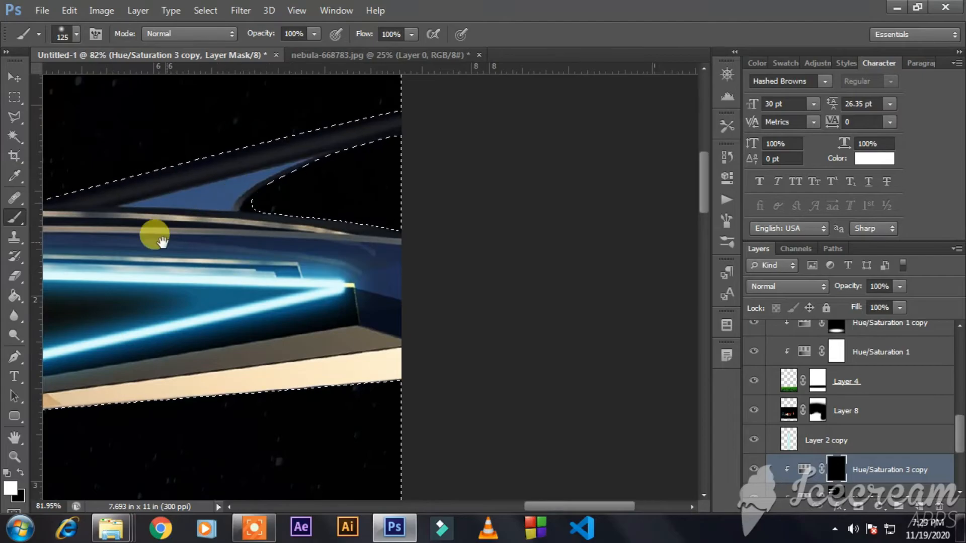
# Step: Paint white on the Hue/Saturation 3 copy mask along the fin and upper edge at the ship's right end
pyautogui.moveTo(167, 242); pyautogui.dragTo(300, 270)
pyautogui.moveTo(538, 233)
pyautogui.mouseDown()
pyautogui.moveTo(345, 195)
pyautogui.moveTo(141, 201)
pyautogui.mouseUp()
pyautogui.moveTo(488, 394); pyautogui.dragTo(356, 394)
pyautogui.moveTo(553, 509); pyautogui.dragTo(529, 509)
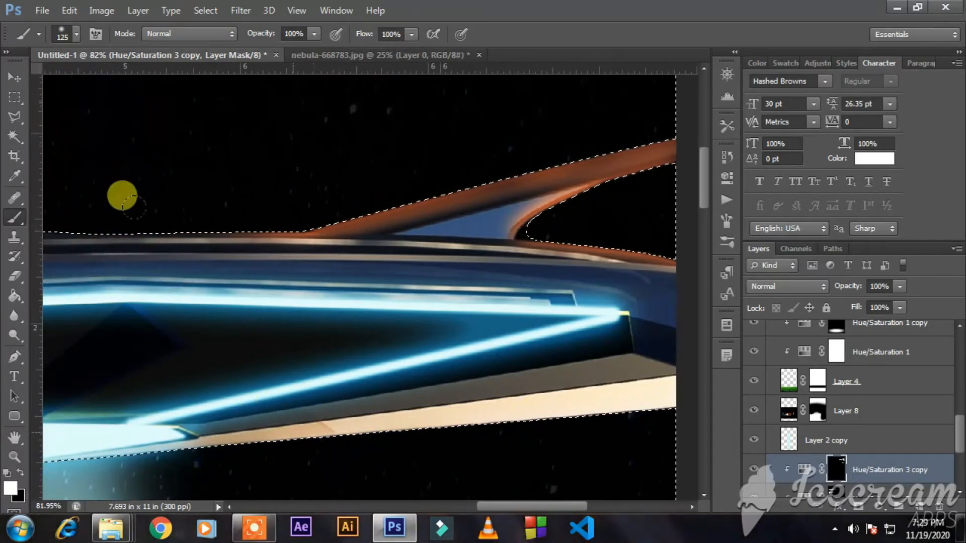
pyautogui.scroll(-5, 326, 265)
pyautogui.scroll(-2, 330, 272)
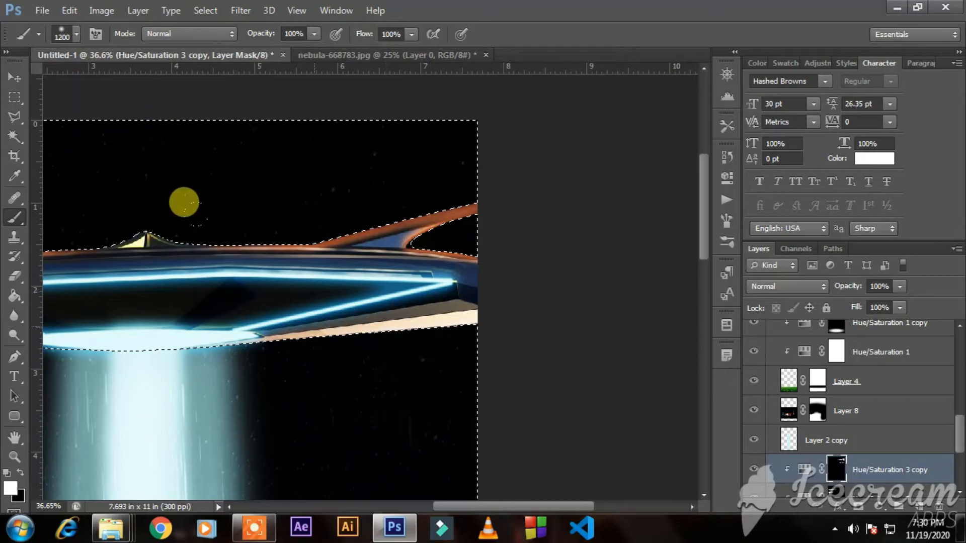
# Step: Adjust the Hue/Saturation 3 copy sliders and change the layer's blending mode
pyautogui.click(14, 77)
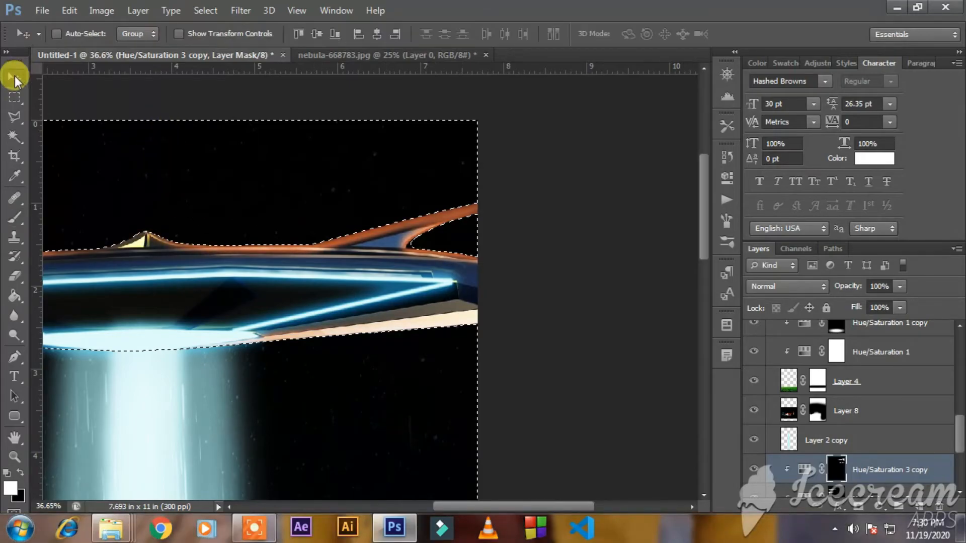
pyautogui.doubleClick(804, 470)
pyautogui.moveTo(608, 250); pyautogui.dragTo(612, 250)
pyautogui.moveTo(631, 311)
pyautogui.mouseDown()
pyautogui.moveTo(618, 310)
pyautogui.moveTo(635, 312)
pyautogui.mouseUp()
pyautogui.click(763, 289)
pyautogui.click(760, 184)
pyautogui.doubleClick(804, 470)
pyautogui.click(675, 142)
# Step: Change the blending mode of Hue/Saturation 3 and duplicate the adjustment layer
pyautogui.click(836, 492)
pyautogui.moveTo(263, 353); pyautogui.dragTo(562, 371)
pyautogui.click(777, 287)
pyautogui.click(771, 359)
pyautogui.hotkey('ctrl', 'j')
# Step: Compare blending modes on the Hue/Saturation 3 copy 2 layer, leave it at Normal, and deselect the ship
pyautogui.click(804, 286)
pyautogui.click(767, 9)
pyautogui.click(780, 286)
pyautogui.click(766, 370)
pyautogui.click(771, 285)
pyautogui.click(767, 9)
pyautogui.hotkey('ctrl', 'd')
pyautogui.hotkey('ctrl', '0')
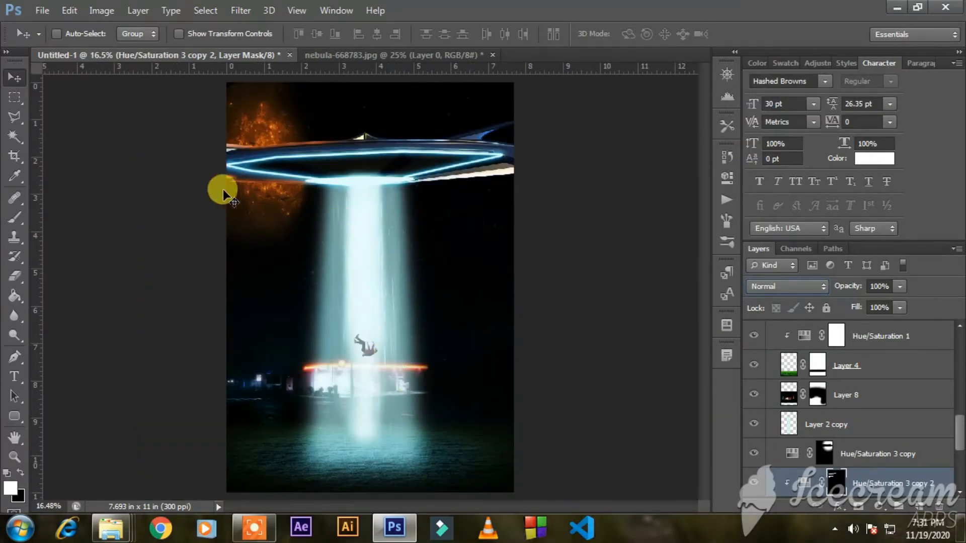
# Step: Duplicate the grass's Hue/Saturation 1 copy as a clipped adjustment and reset its lightness, saturation and hue to 0
pyautogui.moveTo(856, 367); pyautogui.dragTo(794, 338)
pyautogui.keyDown('alt'); pyautogui.click(789, 347); pyautogui.keyUp('alt')
pyautogui.scroll(1, 790, 363)
pyautogui.doubleClick(798, 397)
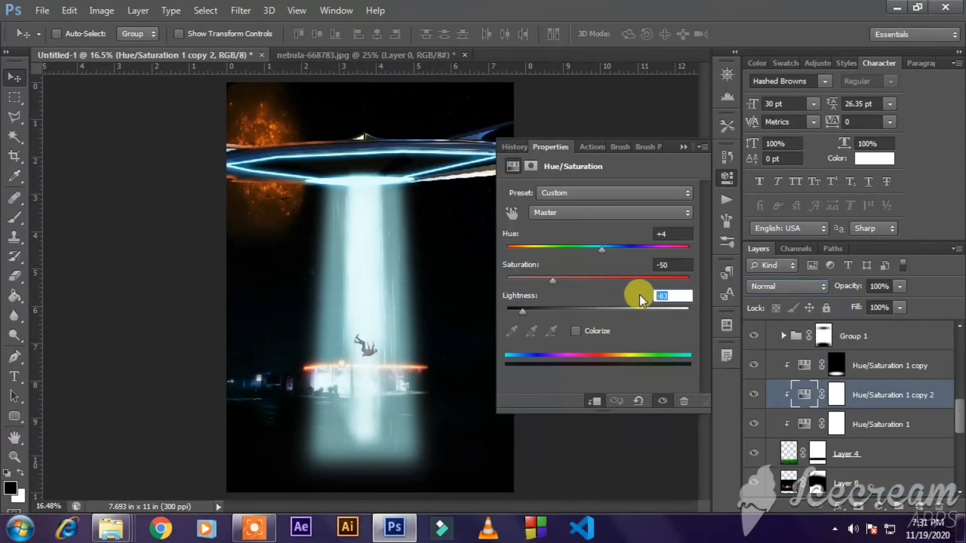
pyautogui.write('0')
pyautogui.hotkey('shift', 'Tab')
pyautogui.write('0')
pyautogui.hotkey('shift', 'Tab')
pyautogui.write('0')
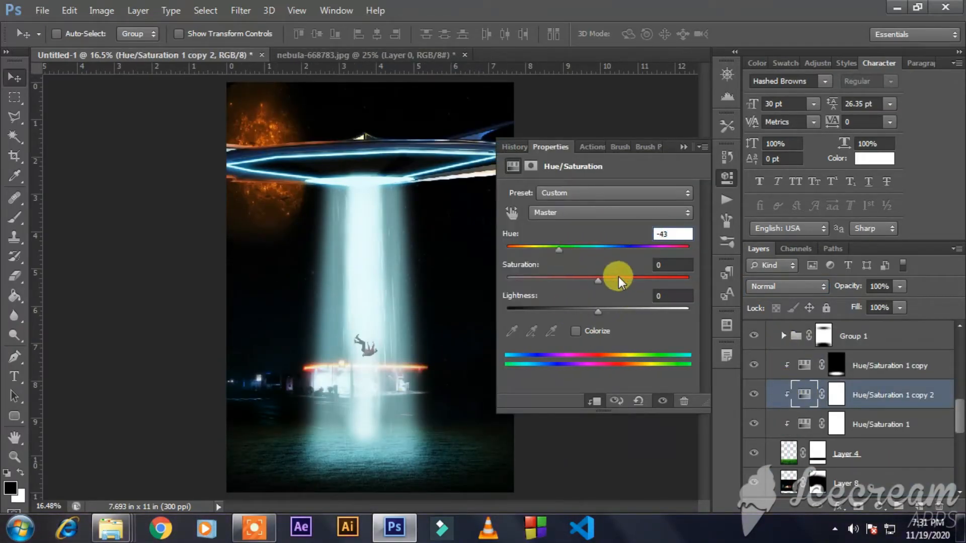
# Step: Colorize the grass with Hue/Saturation 1 copy 2 at hue 55 and saturation 78, with raised lightness
pyautogui.moveTo(608, 312); pyautogui.dragTo(606, 312)
pyautogui.moveTo(559, 250); pyautogui.dragTo(539, 249)
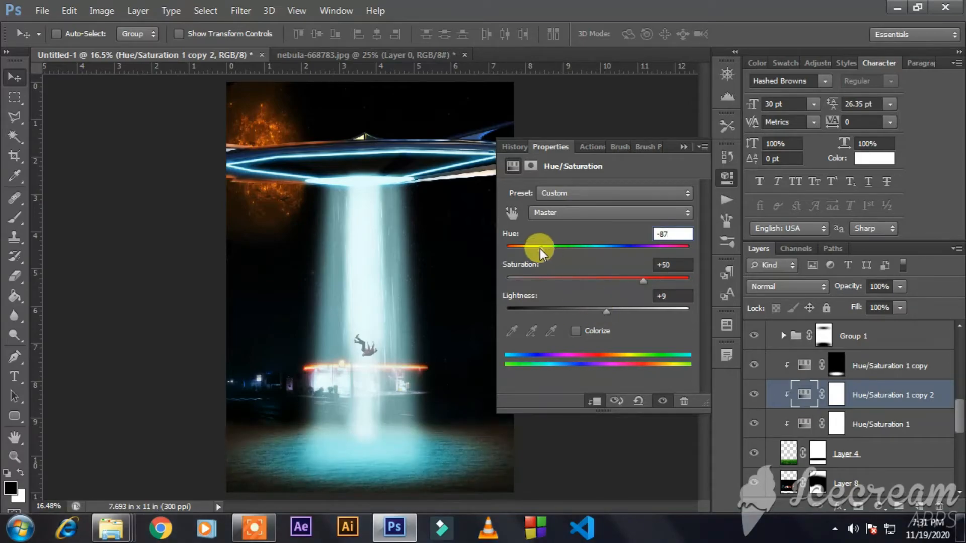
pyautogui.click(576, 331)
pyautogui.click(533, 249)
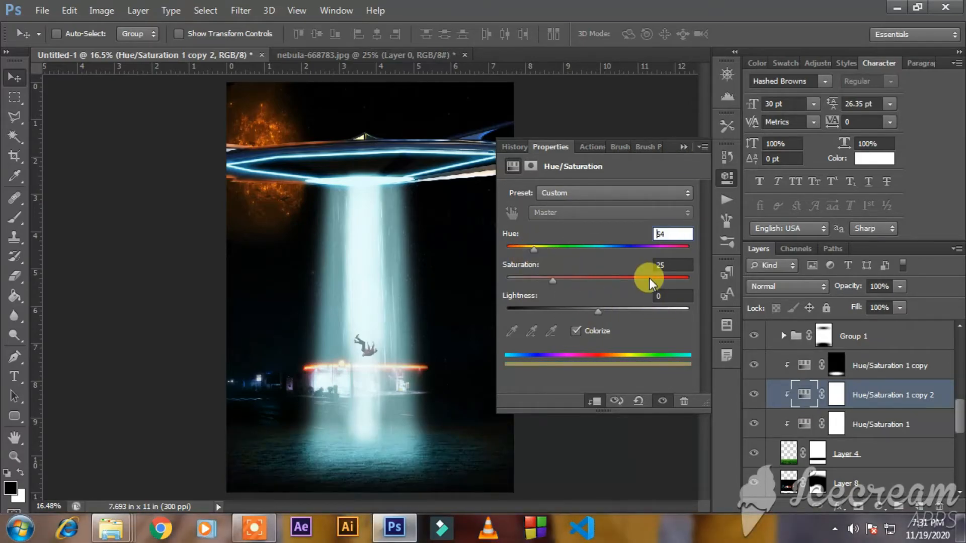
pyautogui.click(649, 280)
pyautogui.click(632, 309)
pyautogui.click(535, 249)
pyautogui.click(617, 311)
pyautogui.click(684, 147)
# Step: Try the Saturation blending mode on Hue/Saturation 1 copy 2, choose another mode, and readjust its lightness
pyautogui.click(787, 286)
pyautogui.click(775, 201)
pyautogui.doubleClick(802, 396)
pyautogui.moveTo(616, 311); pyautogui.dragTo(627, 313)
pyautogui.click(774, 291)
pyautogui.click(771, 366)
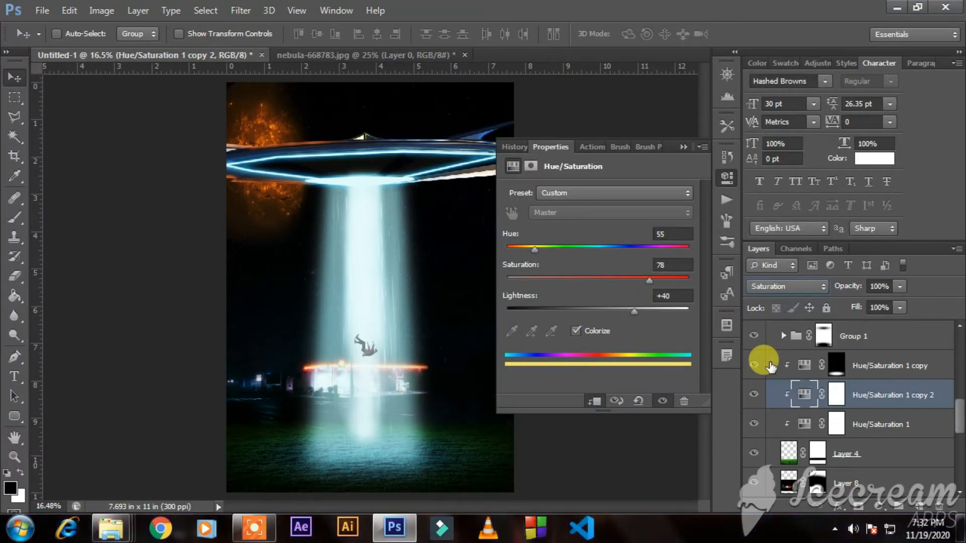
pyautogui.click(787, 287)
pyautogui.click(778, 211)
pyautogui.moveTo(665, 310); pyautogui.dragTo(647, 311)
pyautogui.click(684, 147)
pyautogui.click(857, 347)
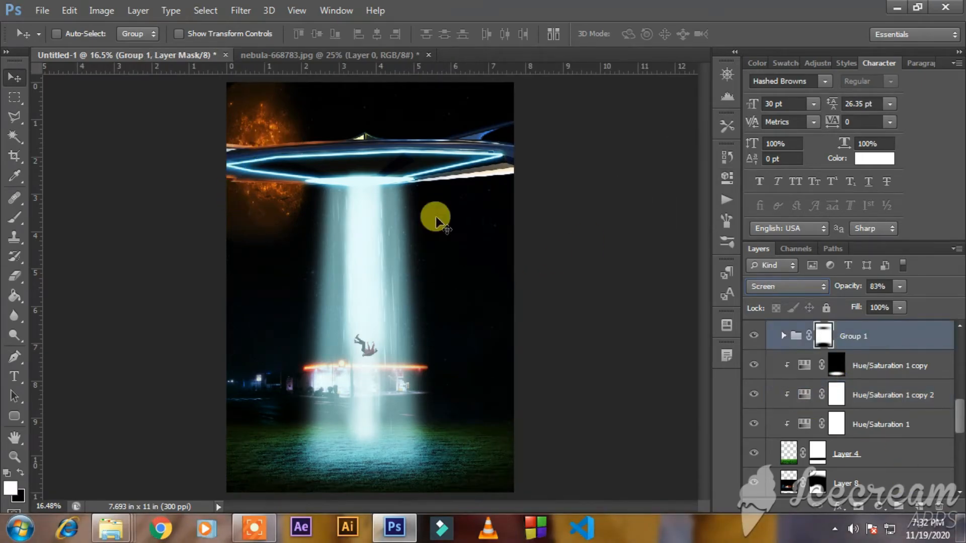
# Step: Clip Hue/Saturation 3 copy to the ship and set the Hue/Saturation 3 copy 2 blending mode to Overlay
pyautogui.scroll(-4, 850, 392)
pyautogui.click(864, 433)
pyautogui.click(754, 424)
pyautogui.click(855, 455)
pyautogui.click(786, 287)
pyautogui.click(775, 189)
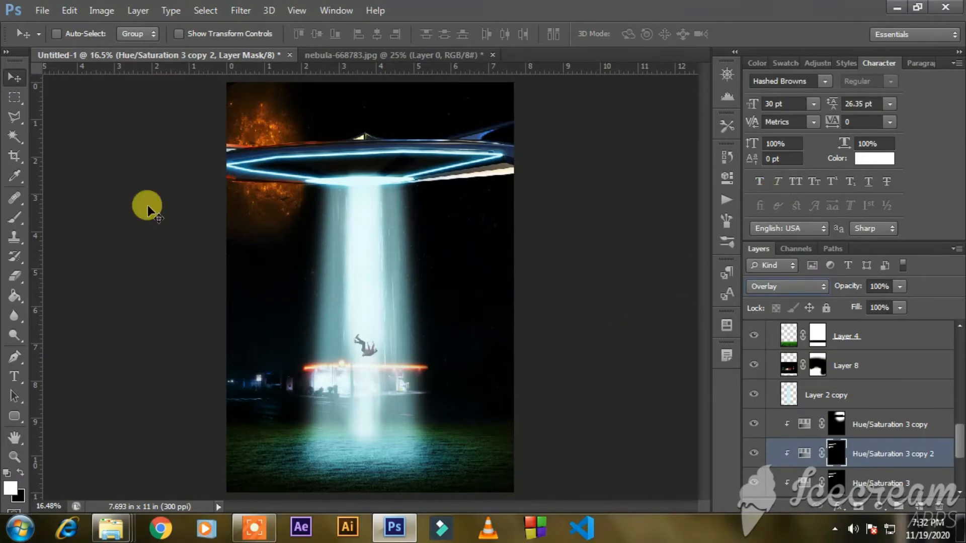
# Step: Add the text AREA 51 over the grass on a new layer above Curves 1
pyautogui.scroll(8, 847, 362)
pyautogui.click(846, 385)
pyautogui.click(15, 376)
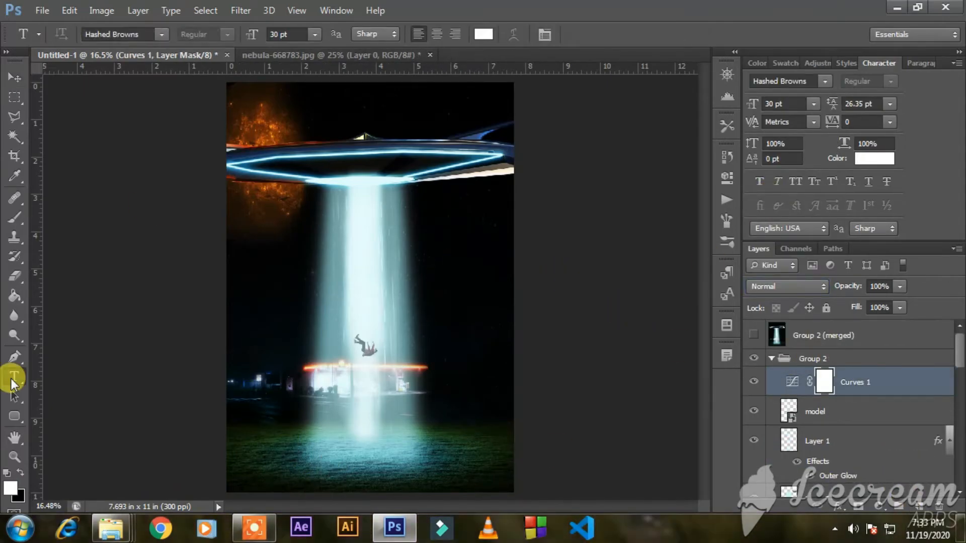
pyautogui.click(270, 458)
pyautogui.write('AREA 51')
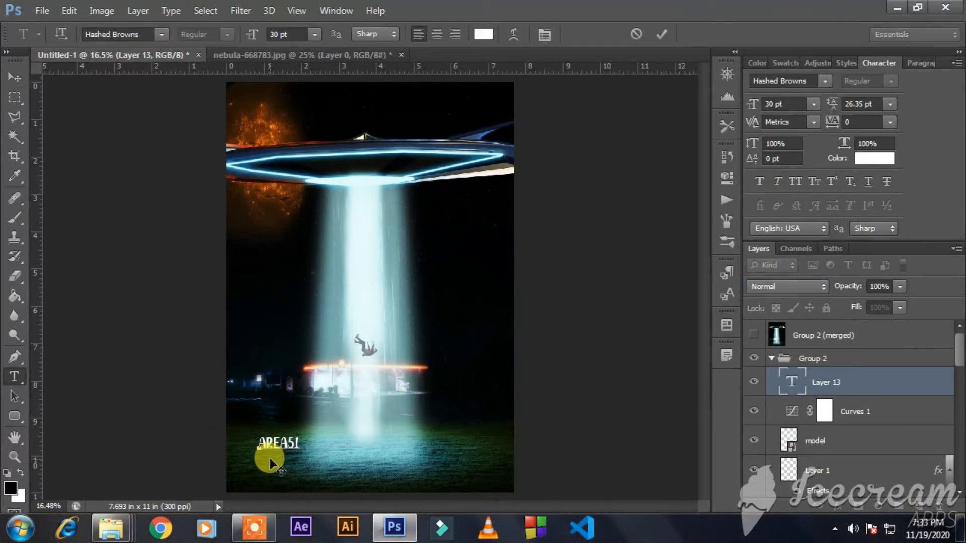
# Step: Enlarge the AREA 51 text to span most of the poster's width and position it over the grass
pyautogui.hotkey('ctrl', 'a')
pyautogui.click(784, 104)
pyautogui.moveTo(784, 106); pyautogui.dragTo(872, 101)
pyautogui.click(14, 77)
pyautogui.moveTo(412, 418); pyautogui.dragTo(391, 417)
# Step: Set the AREA 51 title's font to 28 Days Later and its size to 164 pt
pyautogui.click(799, 84)
pyautogui.write('28 Days Later')
pyautogui.press('Return')
pyautogui.moveTo(749, 102); pyautogui.dragTo(723, 90)
pyautogui.doubleClick(792, 382)
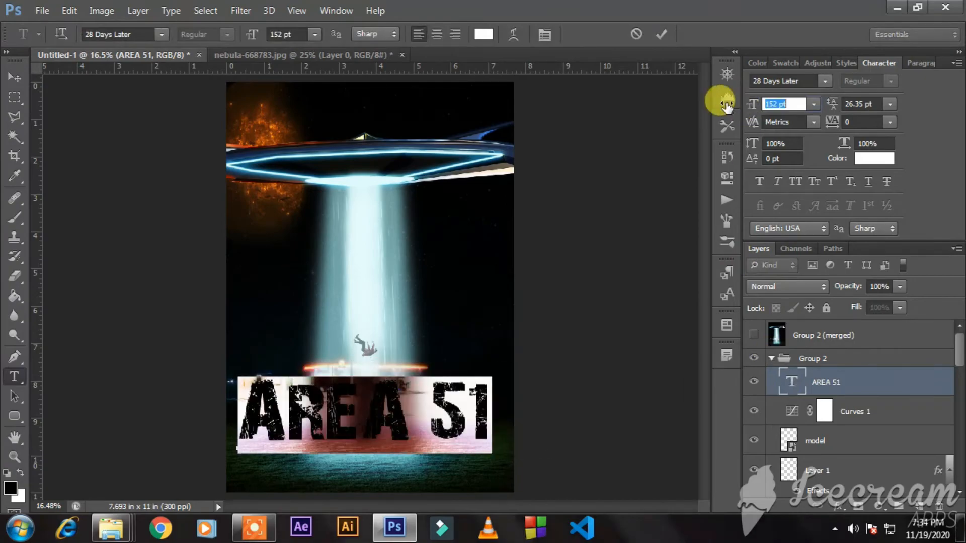
pyautogui.click(14, 77)
# Step: Add a Gradient Fill layer above Curves 1 and draw a gradient on its mask
pyautogui.click(855, 412)
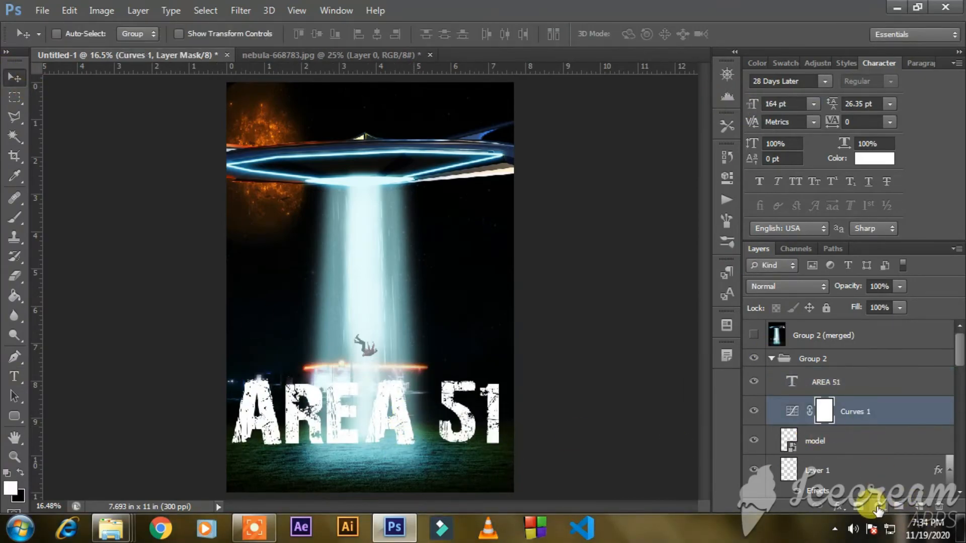
pyautogui.click(878, 505)
pyautogui.click(835, 192)
pyautogui.click(560, 161)
pyautogui.click(14, 296)
pyautogui.click(75, 288)
pyautogui.moveTo(377, 384); pyautogui.dragTo(397, 404)
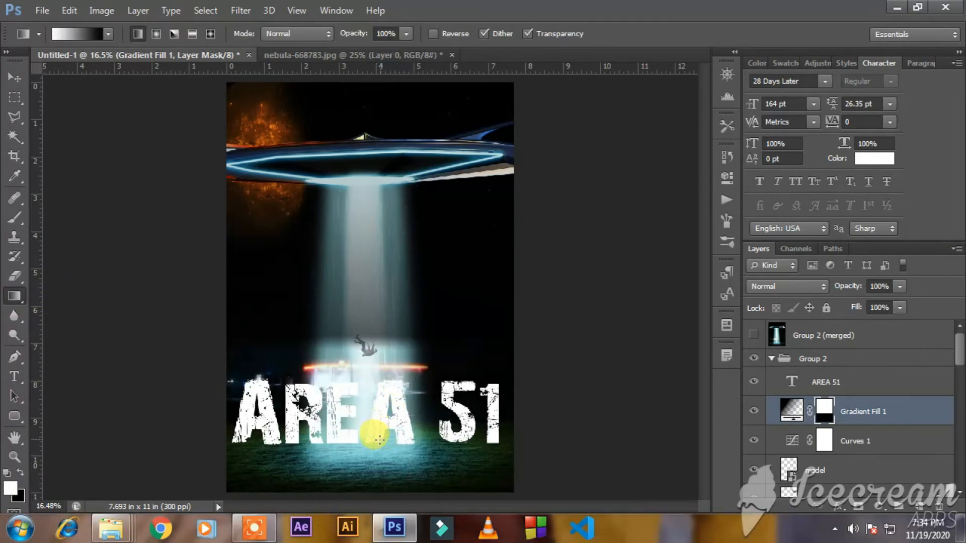
# Step: Redraw the Gradient Fill mask vertically from below the falling man so that black fades in behind the title
pyautogui.press('x')
pyautogui.moveTo(323, 339)
pyautogui.mouseDown()
pyautogui.moveTo(371, 440)
pyautogui.moveTo(375, 478)
pyautogui.mouseUp()
pyautogui.moveTo(373, 342); pyautogui.dragTo(373, 358)
pyautogui.moveTo(371, 312)
pyautogui.mouseDown()
pyautogui.moveTo(372, 356)
pyautogui.moveTo(388, 390)
pyautogui.mouseUp()
pyautogui.hotkey('ctrl', 'z')
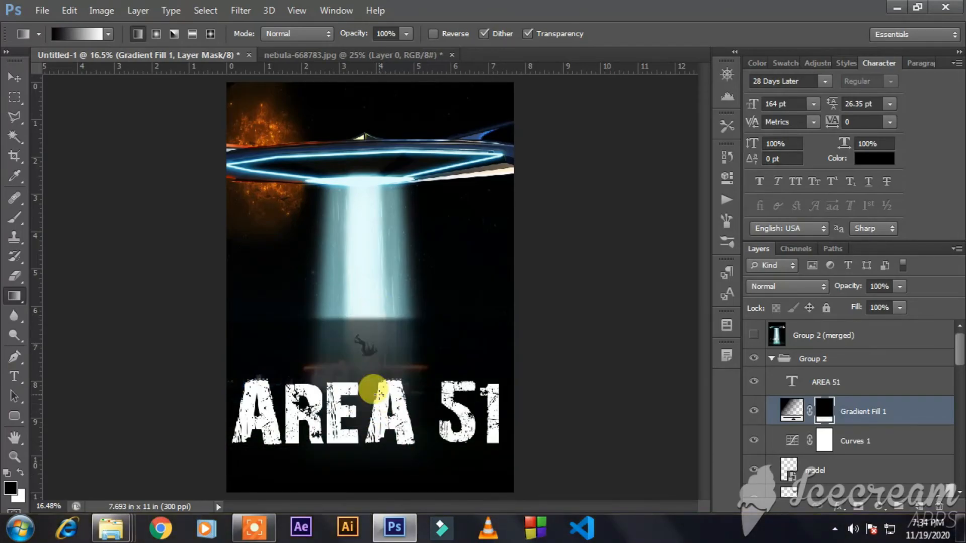
pyautogui.hotkey('ctrl', 'z')
pyautogui.hotkey('ctrl', 'z')
pyautogui.moveTo(372, 313); pyautogui.dragTo(371, 391)
pyautogui.moveTo(378, 330); pyautogui.dragTo(371, 424)
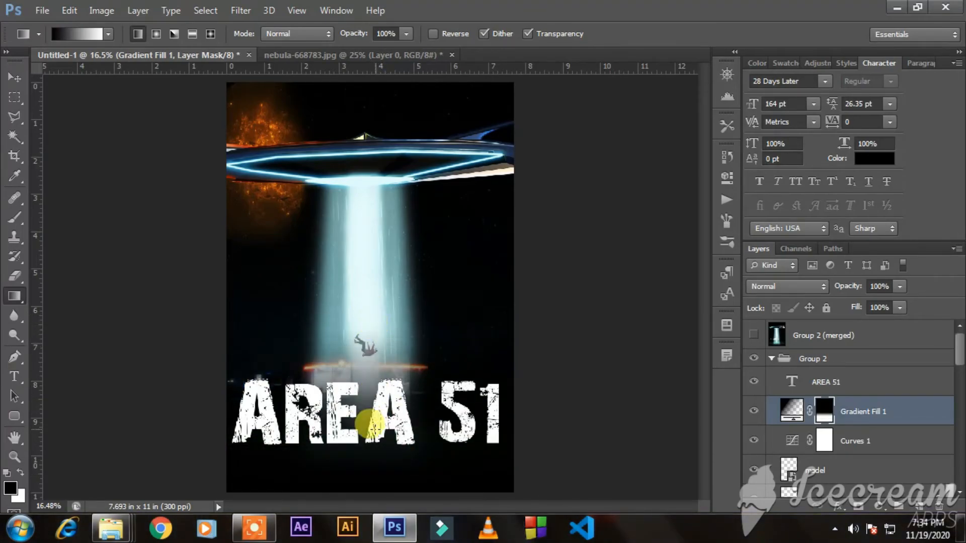
# Step: Move the AREA 51 title up and place the movie credits image, scaled, below it on the poster
pyautogui.click(12, 90)
pyautogui.moveTo(442, 425); pyautogui.dragTo(443, 397)
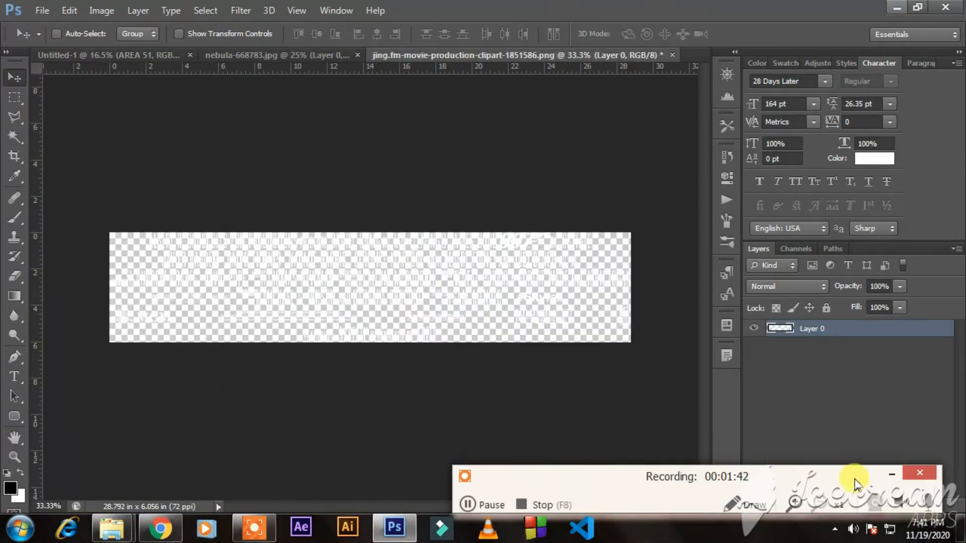
pyautogui.moveTo(356, 259); pyautogui.dragTo(407, 491)
pyautogui.hotkey('ctrl', 't')
pyautogui.moveTo(497, 421); pyautogui.dragTo(488, 441)
pyautogui.moveTo(395, 465); pyautogui.dragTo(399, 463)
pyautogui.press('Return')
# Step: Switch to Chrome, browse the movie credits image results, and open the KindPNG page for Movie Credit Png
pyautogui.click(161, 528)
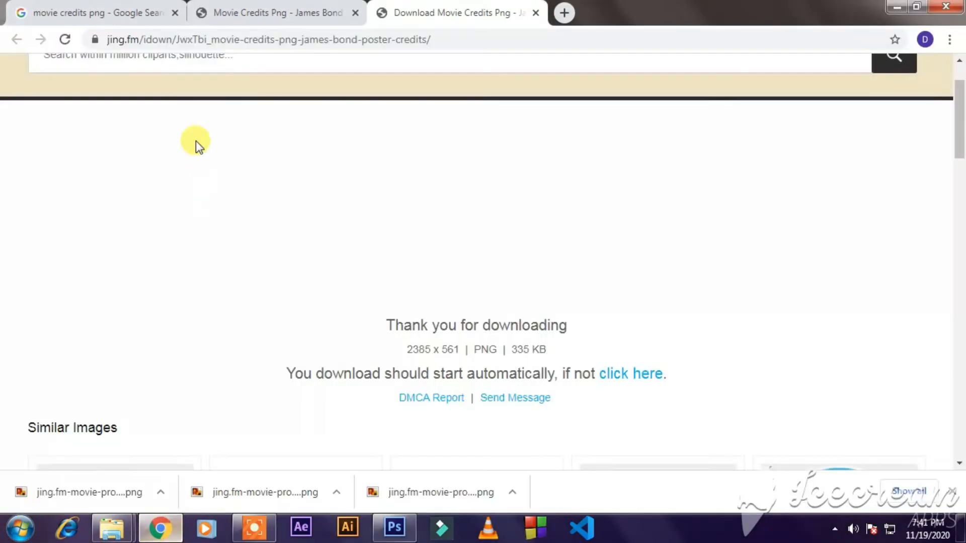
pyautogui.click(91, 12)
pyautogui.click(641, 350)
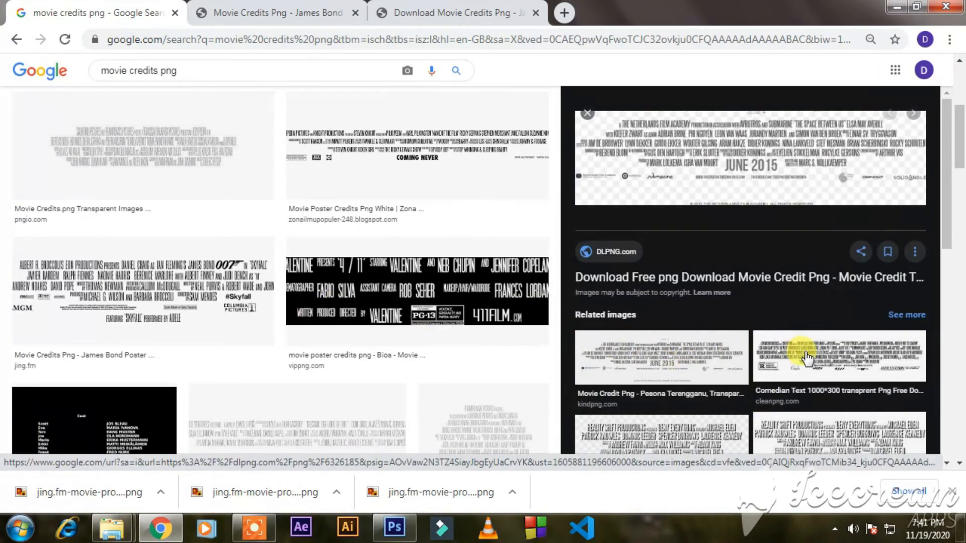
pyautogui.click(798, 349)
pyautogui.click(667, 423)
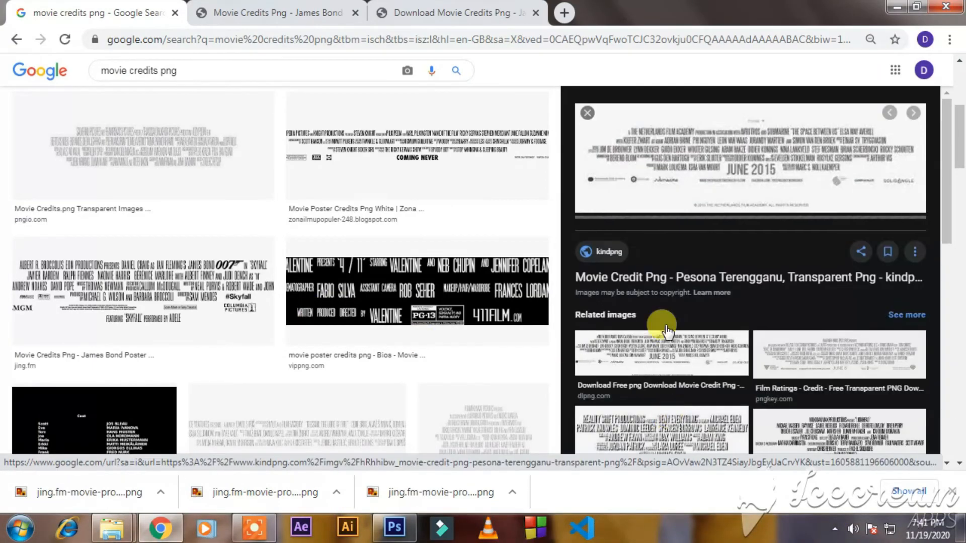
pyautogui.click(609, 252)
pyautogui.click(717, 14)
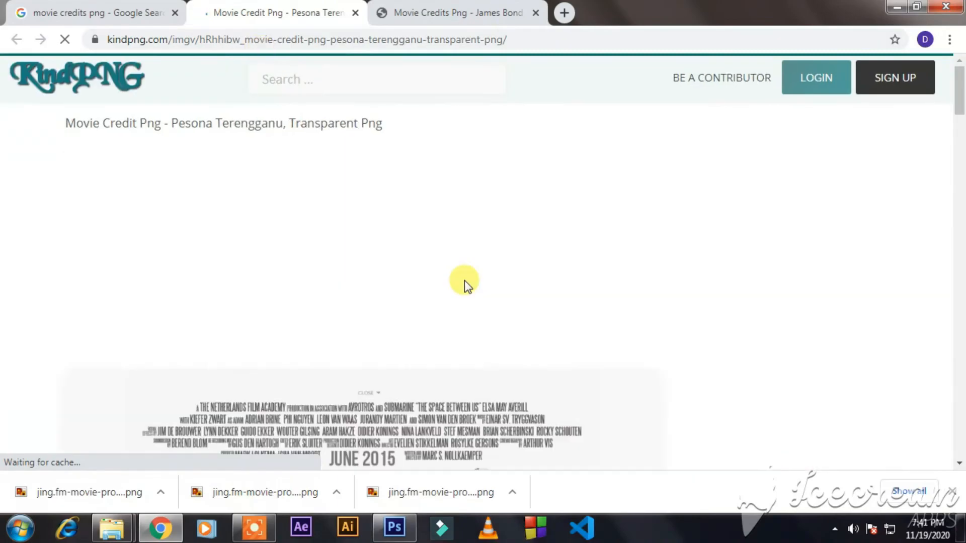
# Step: Try to download the Movie Credit PNG from the KindPNG page
pyautogui.click(129, 346)
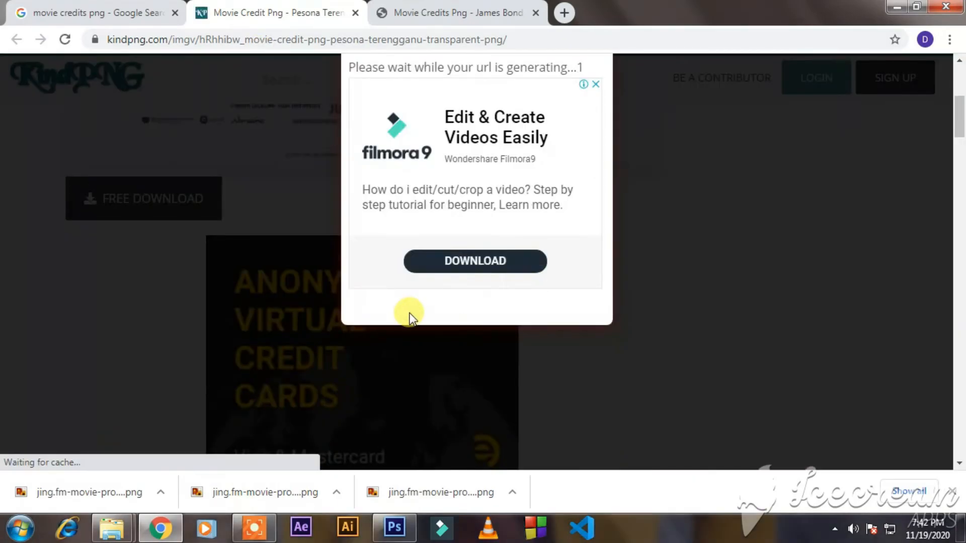
pyautogui.scroll(-3, 424, 307)
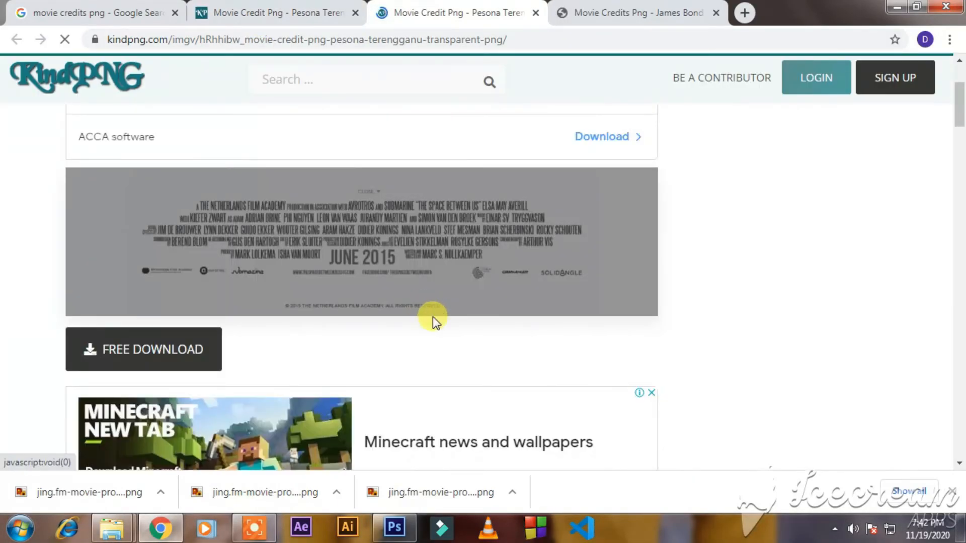
pyautogui.scroll(-6, 567, 345)
pyautogui.scroll(9, 544, 336)
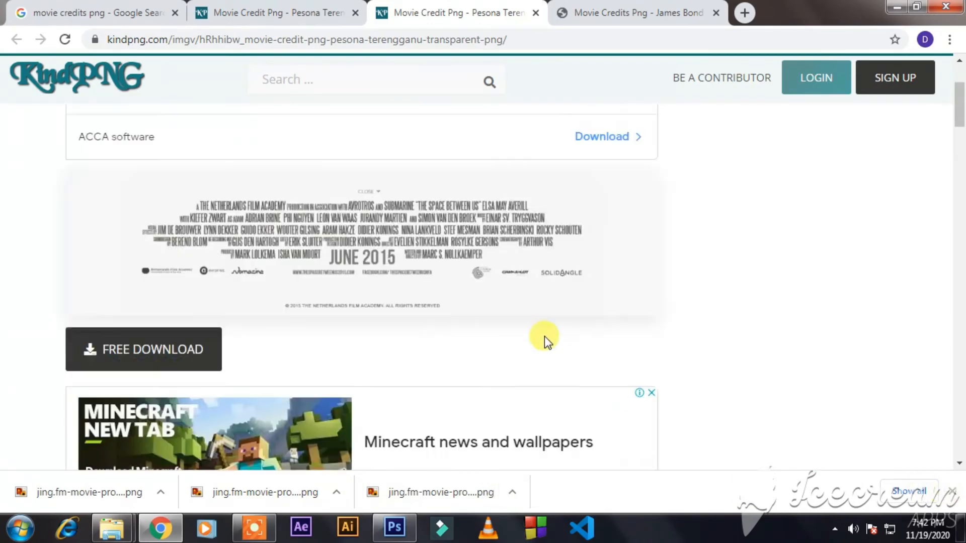
pyautogui.scroll(-4, 593, 283)
pyautogui.click(177, 347)
pyautogui.scroll(-3, 517, 327)
pyautogui.scroll(2, 518, 328)
pyautogui.click(432, 376)
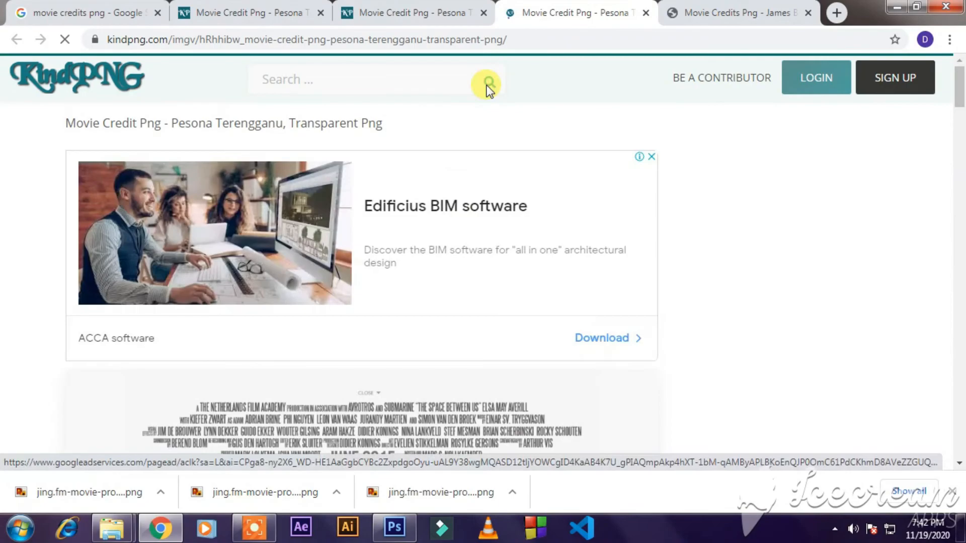
pyautogui.scroll(-4, 383, 378)
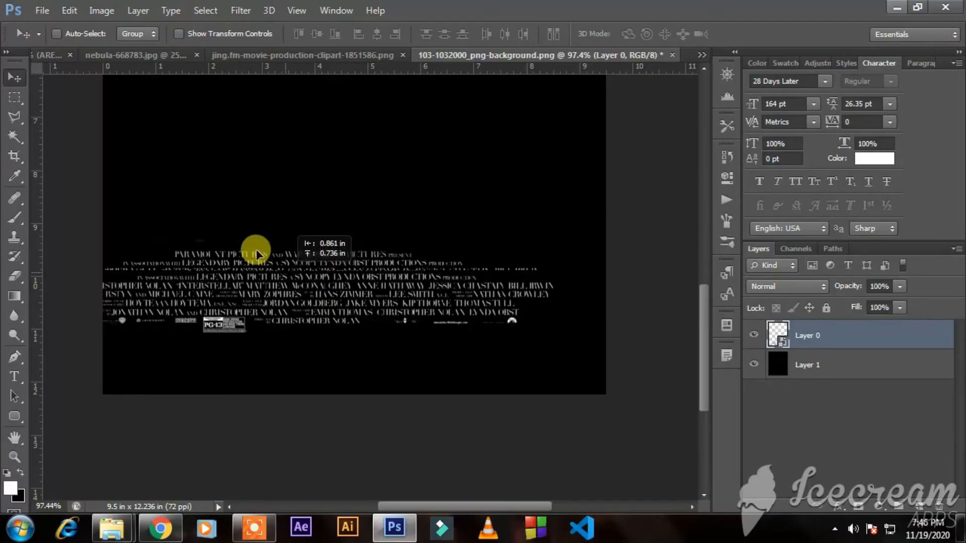
pyautogui.moveTo(255, 252); pyautogui.dragTo(274, 111)
pyautogui.click(42, 56)
pyautogui.click(562, 53)
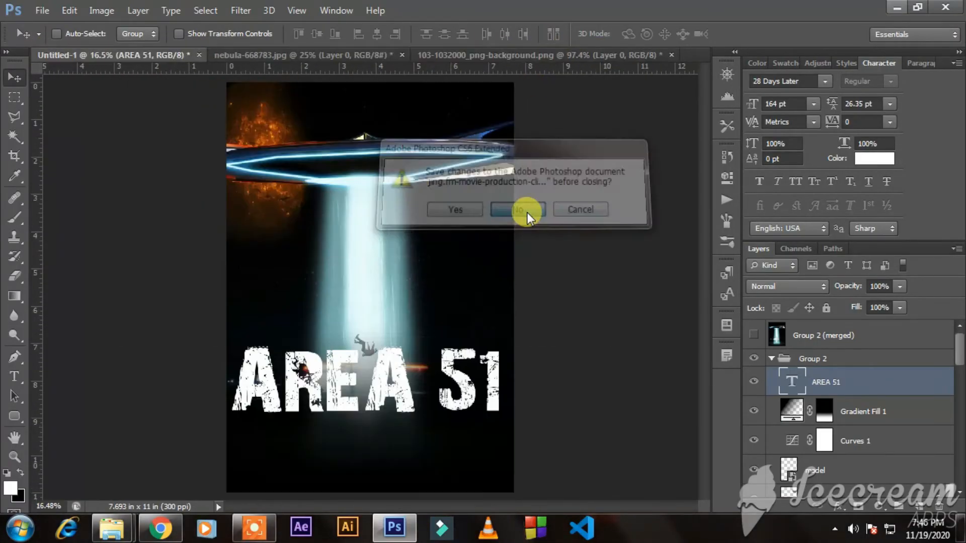
pyautogui.click(526, 211)
pyautogui.doubleClick(147, 66)
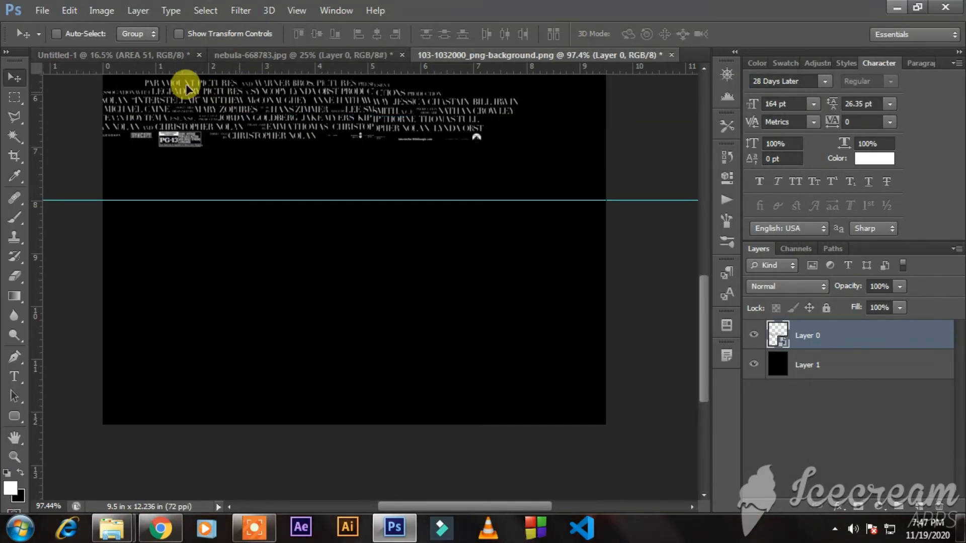
pyautogui.moveTo(85, 56); pyautogui.dragTo(271, 185)
pyautogui.moveTo(356, 209); pyautogui.dragTo(518, 77)
pyautogui.moveTo(344, 186); pyautogui.dragTo(447, 225)
pyautogui.moveTo(524, 56); pyautogui.dragTo(528, 45)
pyautogui.moveTo(536, 51); pyautogui.dragTo(846, 84)
pyautogui.moveTo(581, 200); pyautogui.dragTo(304, 272)
# Step: Close the credits PNG and nebula-668783.jpg documents without saving them
pyautogui.click(855, 60)
pyautogui.click(524, 216)
pyautogui.click(518, 210)
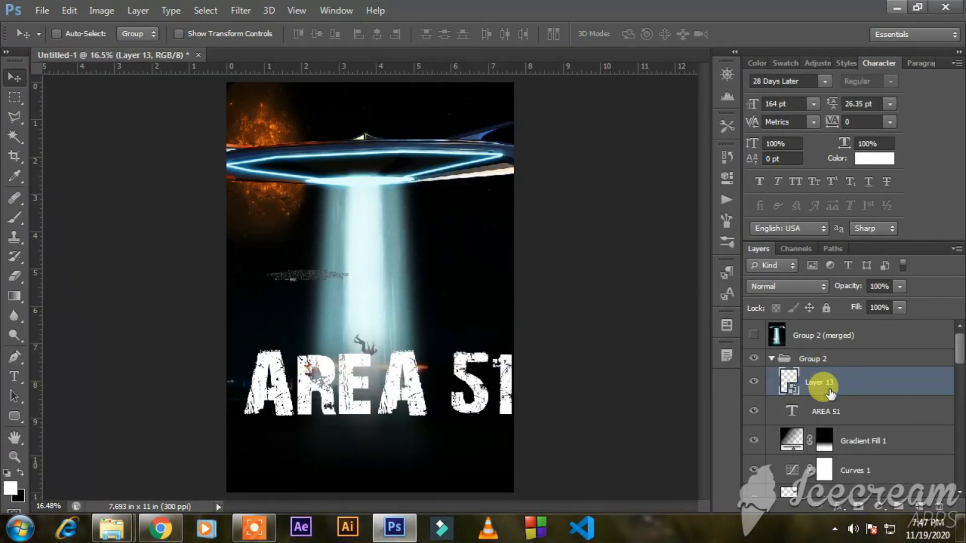
# Step: Enlarge the credits to nearly the poster's width, place them below the title, and shift the AREA 51 title left
pyautogui.hotkey('ctrl', 't')
pyautogui.moveTo(381, 311); pyautogui.dragTo(524, 416)
pyautogui.moveTo(393, 403); pyautogui.dragTo(370, 449)
pyautogui.hotkey('ctrl', 't')
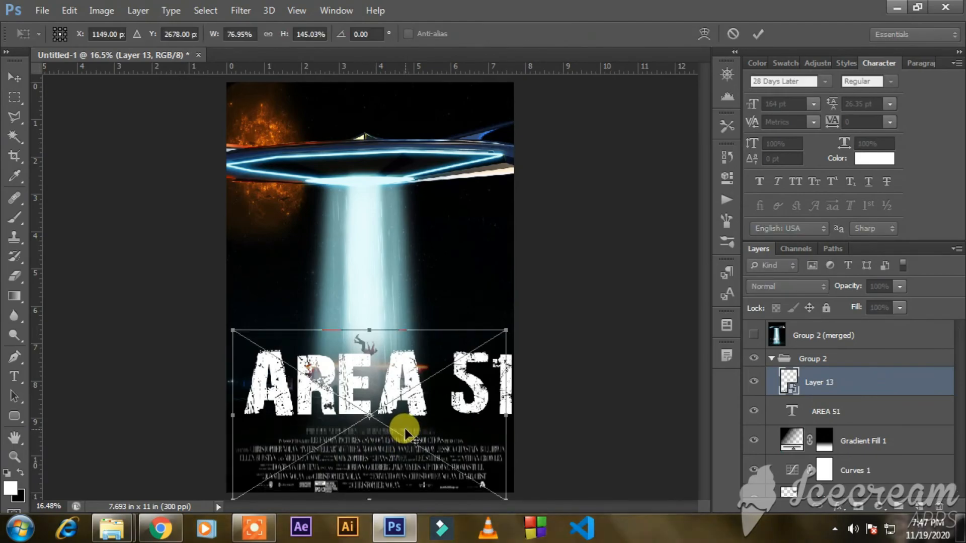
pyautogui.scroll(-1, 402, 431)
pyautogui.moveTo(370, 335); pyautogui.dragTo(364, 373)
pyautogui.press('Return')
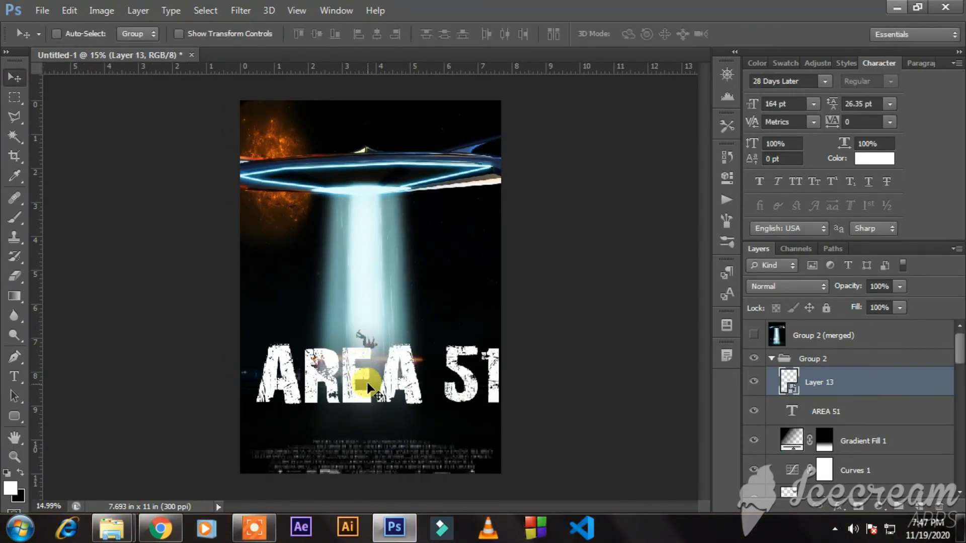
pyautogui.click(826, 411)
pyautogui.moveTo(415, 372); pyautogui.dragTo(403, 390)
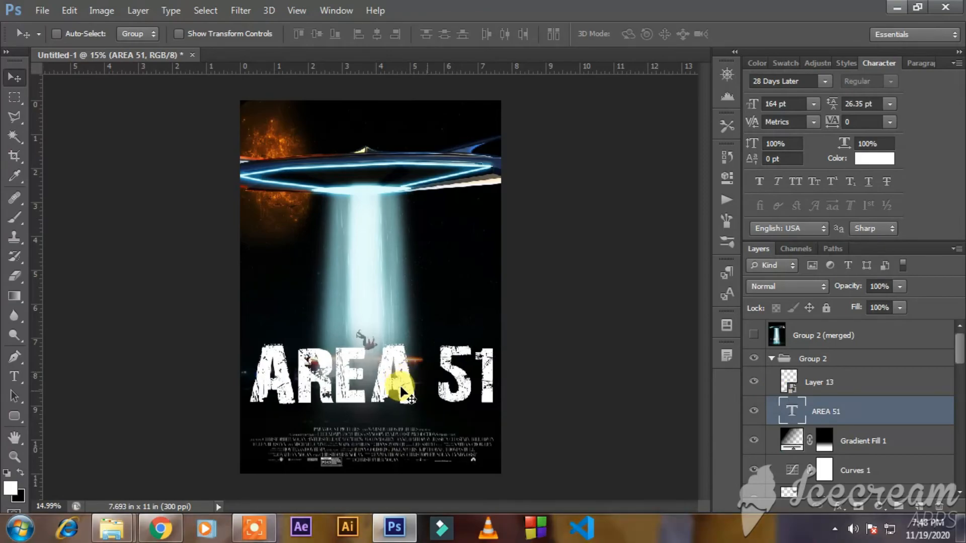
# Step: Add a black-filled layer above the credits and render a Movie Prime lens flare on it at the planet's position
pyautogui.click(877, 385)
pyautogui.click(919, 506)
pyautogui.hotkey('ctrl', 'BackSpace')
pyautogui.click(241, 10)
pyautogui.moveTo(258, 220)
pyautogui.click(466, 261)
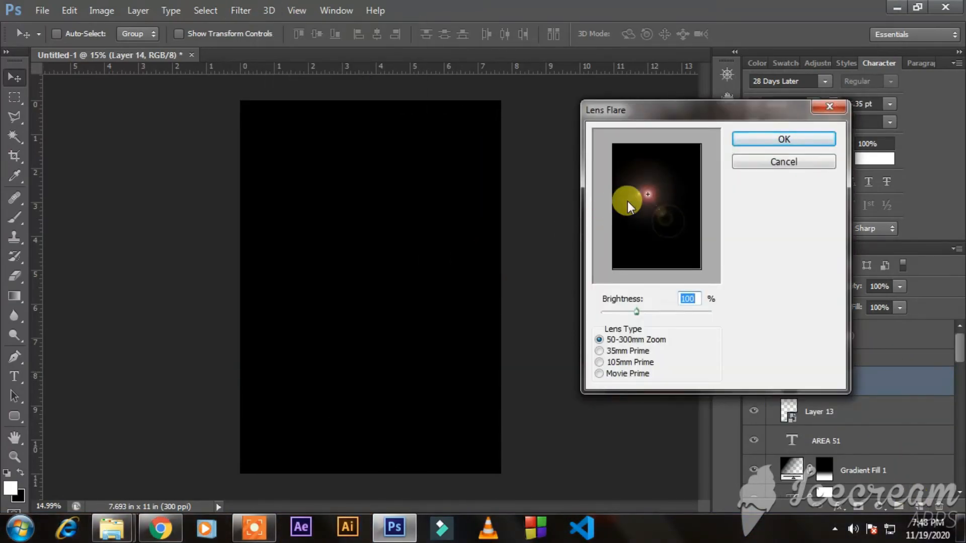
pyautogui.click(599, 373)
pyautogui.press('Return')
# Step: Set the flare layer to Screen blending and mask out its secondary flares with a soft 1200 px brush
pyautogui.click(786, 286)
pyautogui.click(733, 146)
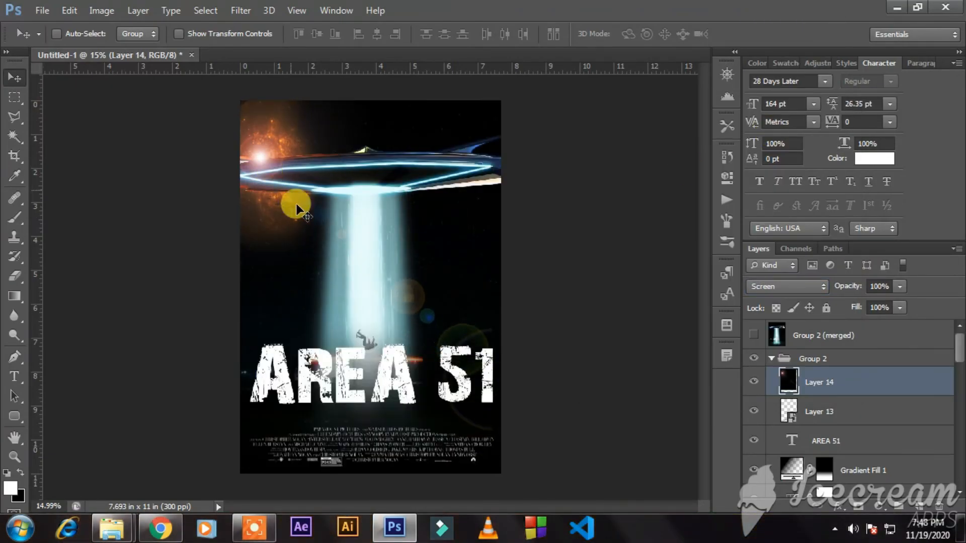
pyautogui.press('b')
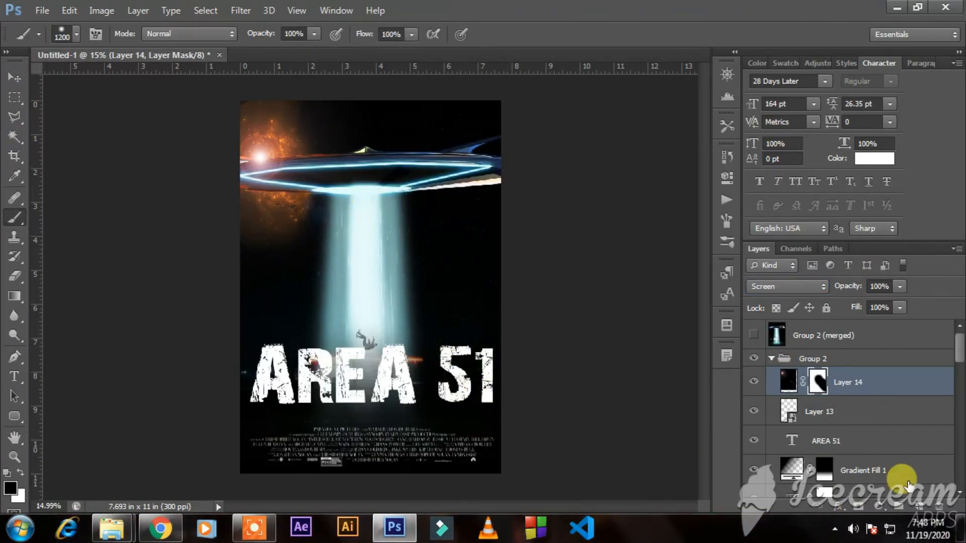
# Step: Create a thin horizontal white light streak with the Brush on a new layer and place it across the middle of the beam
pyautogui.click(919, 506)
pyautogui.rightClick(429, 248)
pyautogui.click(615, 263)
pyautogui.click(162, 430)
pyautogui.click(451, 352)
pyautogui.click(363, 120)
pyautogui.rightClick(389, 264)
pyautogui.click(572, 278)
pyautogui.click(461, 9)
pyautogui.click(455, 219)
pyautogui.click(14, 78)
pyautogui.moveTo(367, 119); pyautogui.dragTo(375, 250)
# Step: Add a warm-coloured Outer Glow to the light streak layer and adjust its spread and size
pyautogui.doubleClick(866, 382)
pyautogui.click(537, 341)
pyautogui.click(663, 208)
pyautogui.click(674, 368)
pyautogui.click(604, 214)
pyautogui.click(649, 197)
pyautogui.click(821, 179)
pyautogui.moveTo(700, 273)
pyautogui.mouseDown()
pyautogui.moveTo(710, 292)
pyautogui.moveTo(710, 273)
pyautogui.mouseUp()
pyautogui.moveTo(711, 291); pyautogui.dragTo(733, 292)
pyautogui.moveTo(710, 273)
pyautogui.mouseDown()
pyautogui.moveTo(701, 273)
pyautogui.moveTo(713, 292)
pyautogui.mouseUp()
pyautogui.moveTo(737, 356); pyautogui.dragTo(773, 355)
pyautogui.moveTo(714, 291); pyautogui.dragTo(708, 290)
pyautogui.click(927, 138)
# Step: Add a Curves adjustment layer above the streak and shape a gentle S-curve to increase the poster's contrast
pyautogui.click(878, 506)
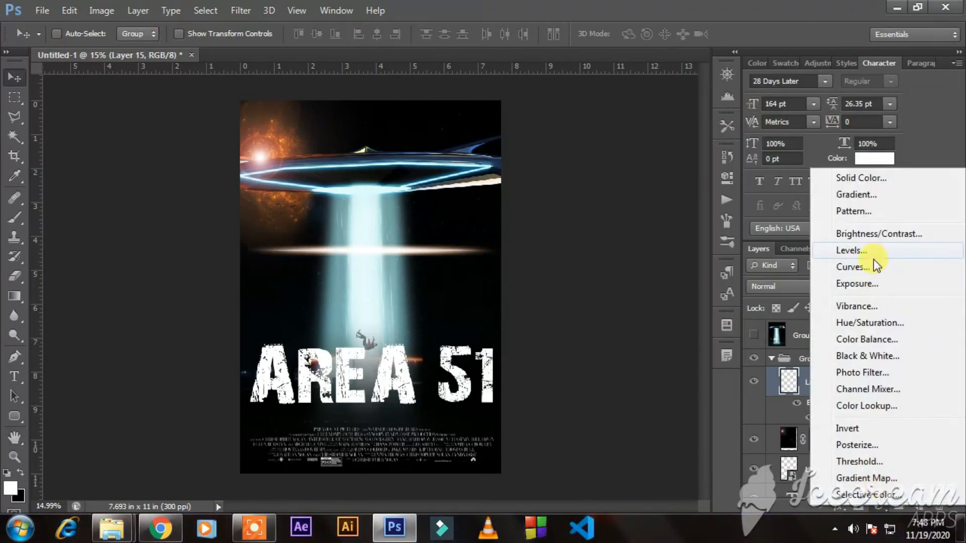
pyautogui.click(853, 266)
pyautogui.moveTo(649, 264); pyautogui.dragTo(651, 251)
pyautogui.moveTo(579, 335); pyautogui.dragTo(579, 339)
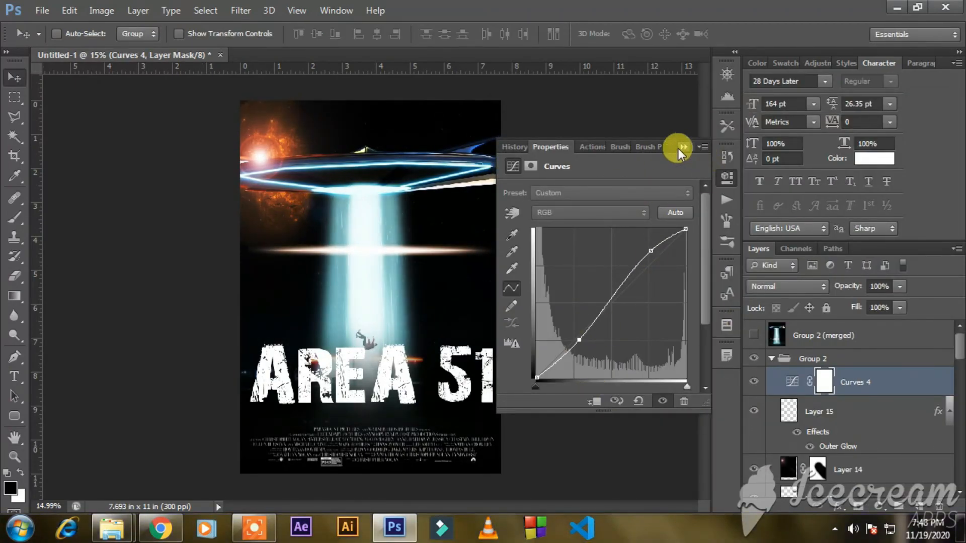
pyautogui.click(681, 152)
# Step: Rotate the light streak to a slight upward tilt and move it onto the flare beside the planet
pyautogui.click(819, 412)
pyautogui.hotkey('ctrl', 't')
pyautogui.moveTo(496, 237); pyautogui.dragTo(453, 233)
pyautogui.press('Return')
pyautogui.moveTo(439, 283); pyautogui.dragTo(330, 189)
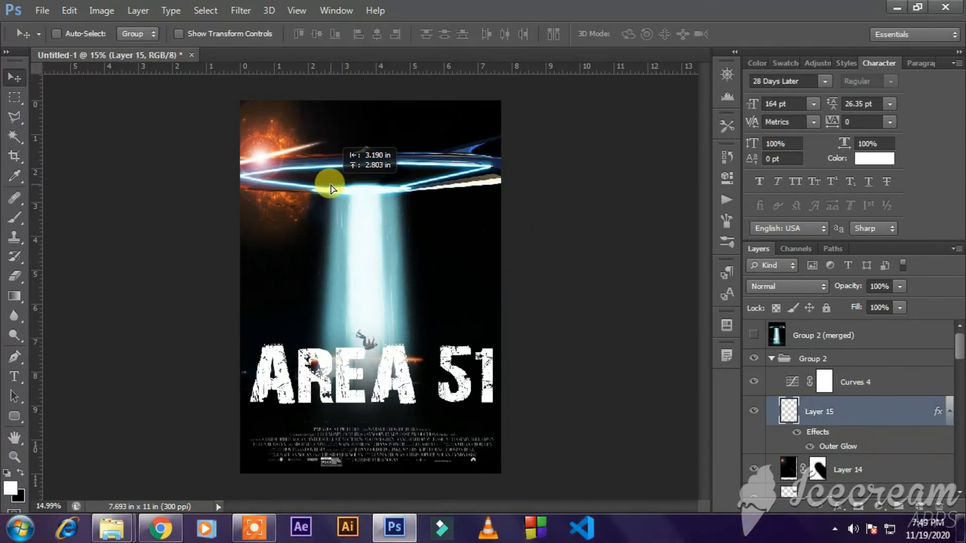
# Step: Collapse Group 2, compare it with the earlier merged version, and create a new merged copy of the group
pyautogui.click(771, 359)
pyautogui.click(777, 335)
pyautogui.click(754, 335)
pyautogui.click(754, 335)
pyautogui.click(803, 360)
pyautogui.hotkey('ctrl', 'alt', 'e')
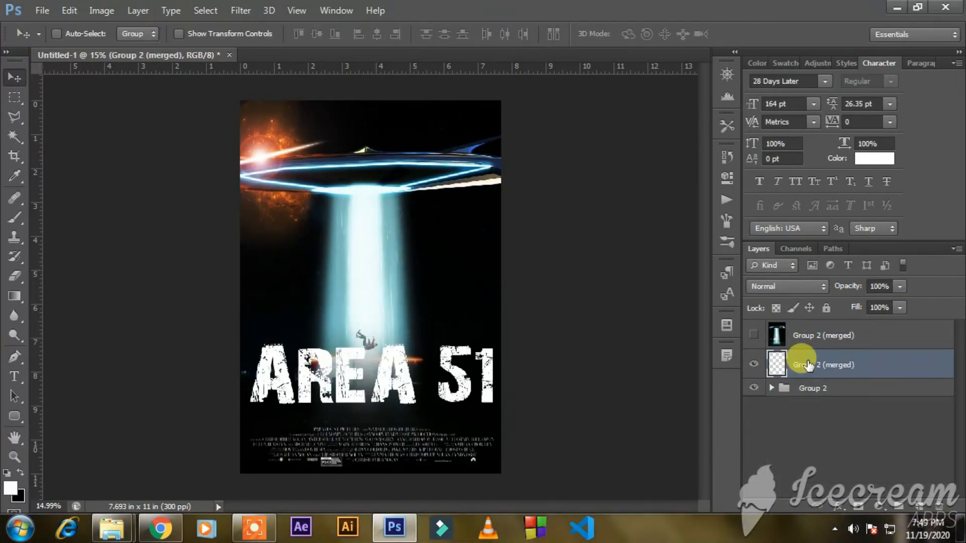